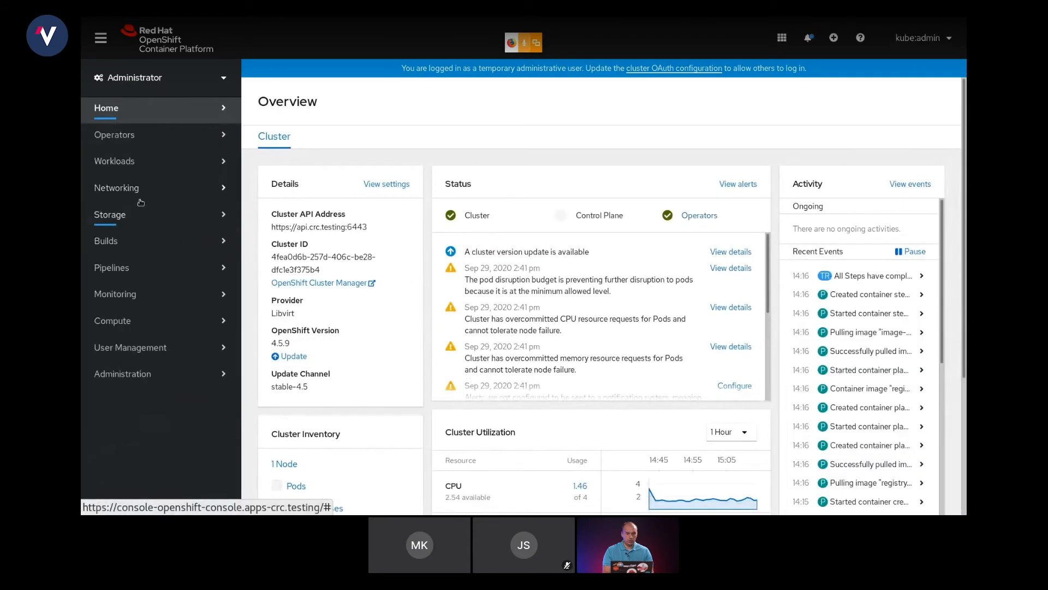
Search the OperatorHub for "pipeli", view the details of the OpenShift Pipelines Operator and close them
{"action": "left_click", "coordinate": [153, 142]}
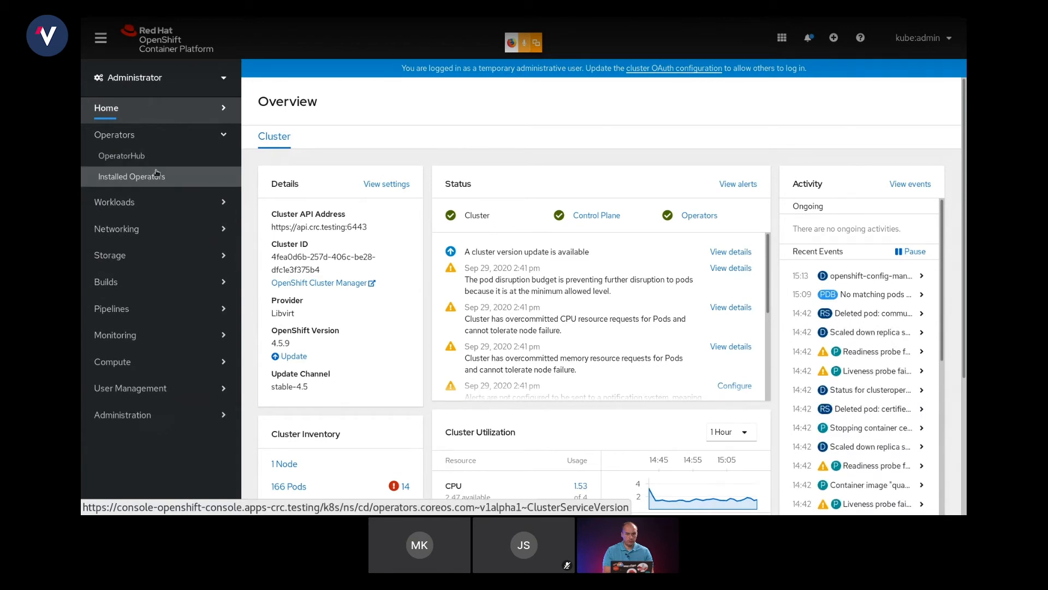
{"action": "left_click", "coordinate": [165, 159]}
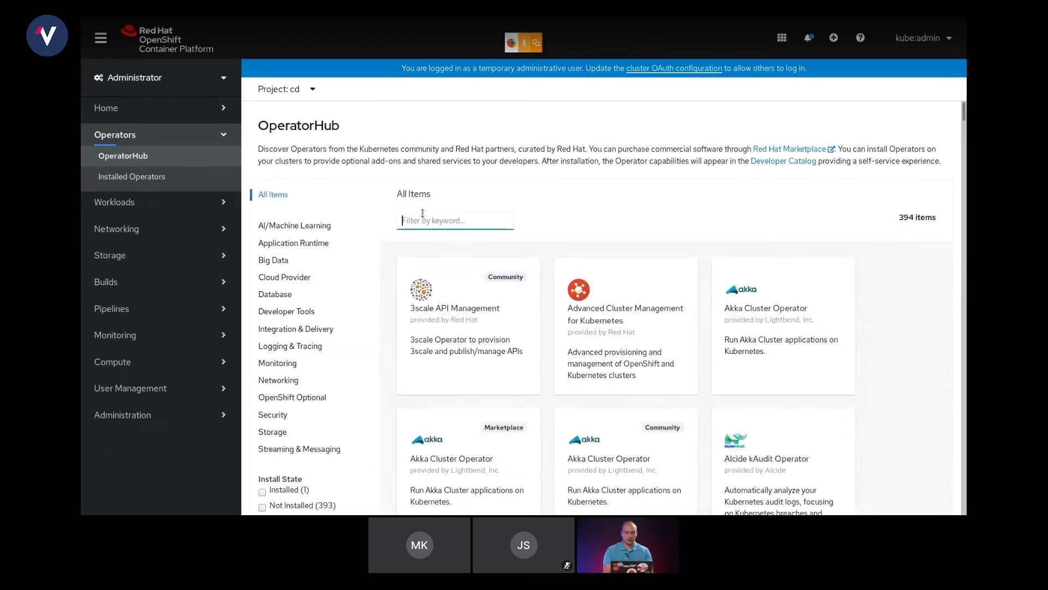
{"action": "type", "text": "pipeli"}
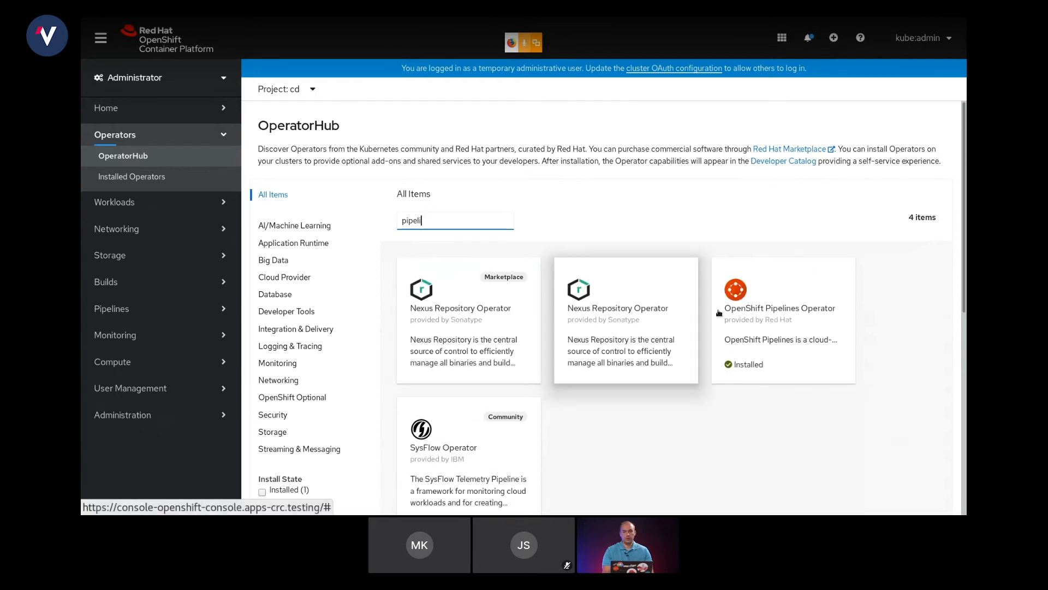
{"action": "left_click", "coordinate": [785, 328]}
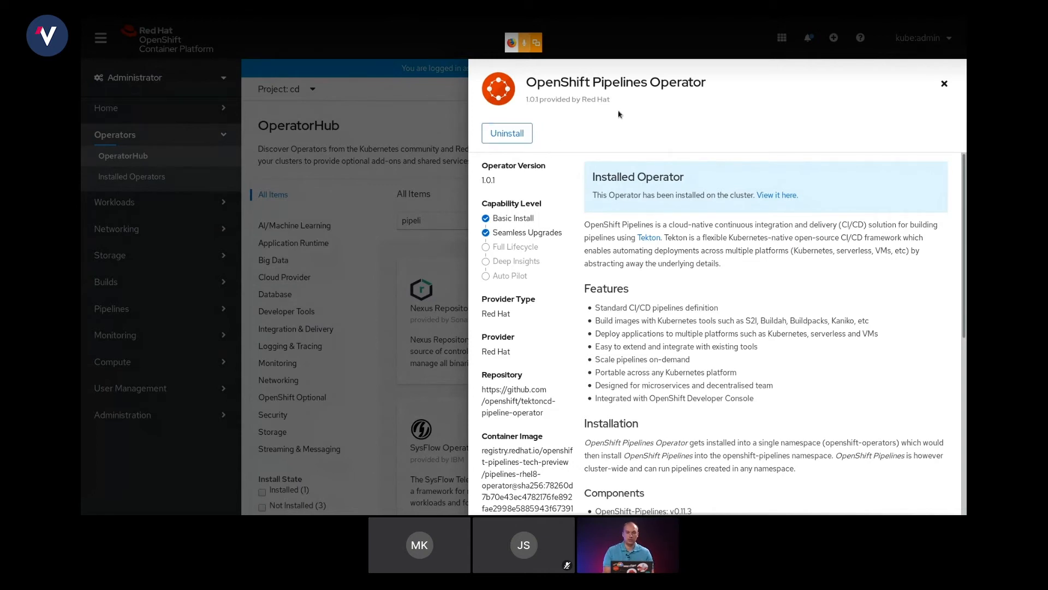
{"action": "left_click", "coordinate": [944, 85]}
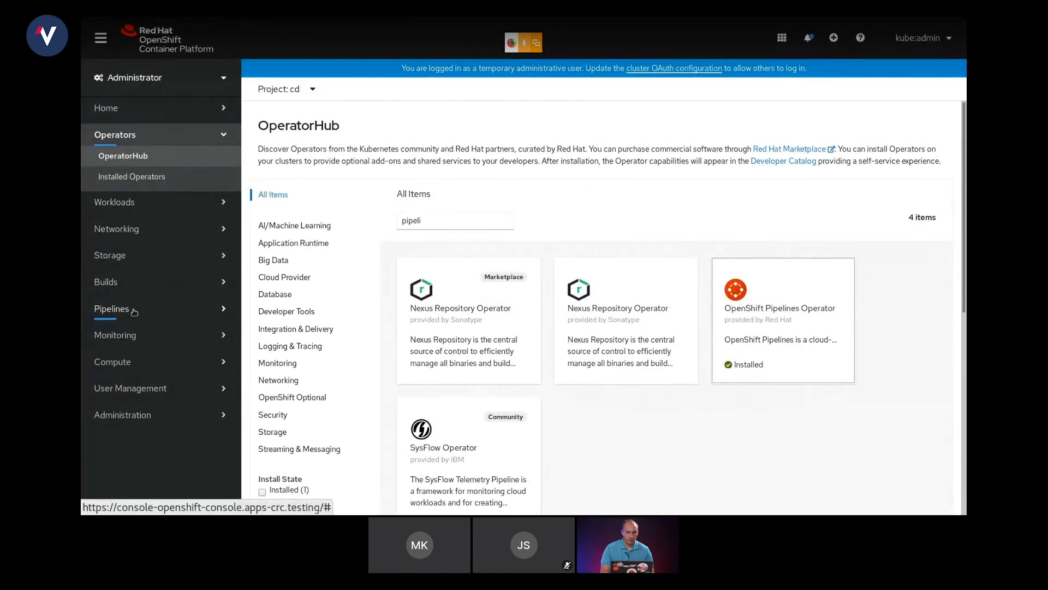
Switch from the Administrator to the Developer perspective and open the list of pipelines in project cd
{"action": "left_click", "coordinate": [112, 309]}
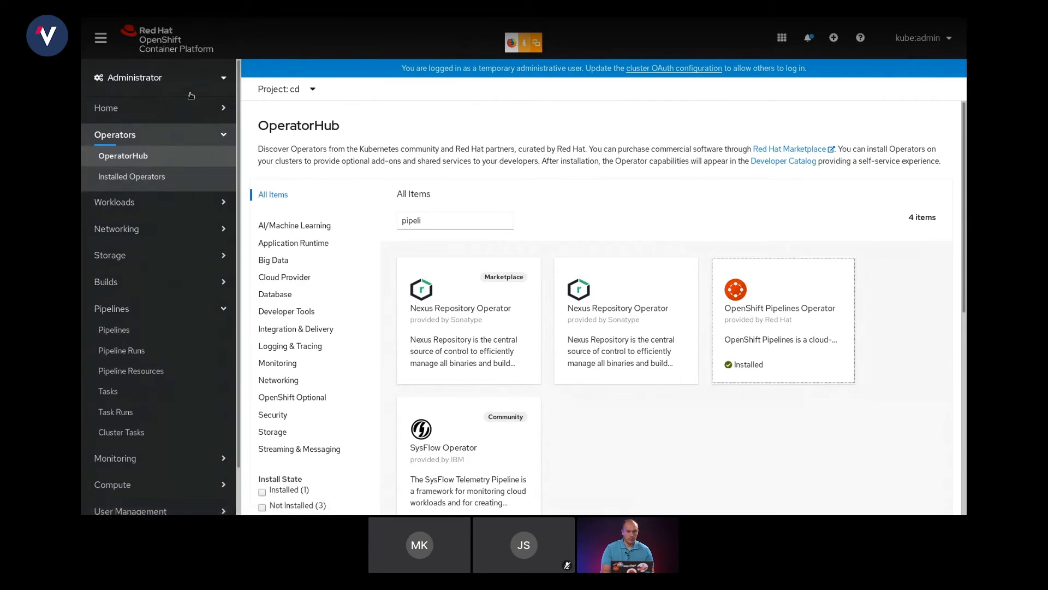
{"action": "left_click", "coordinate": [186, 82]}
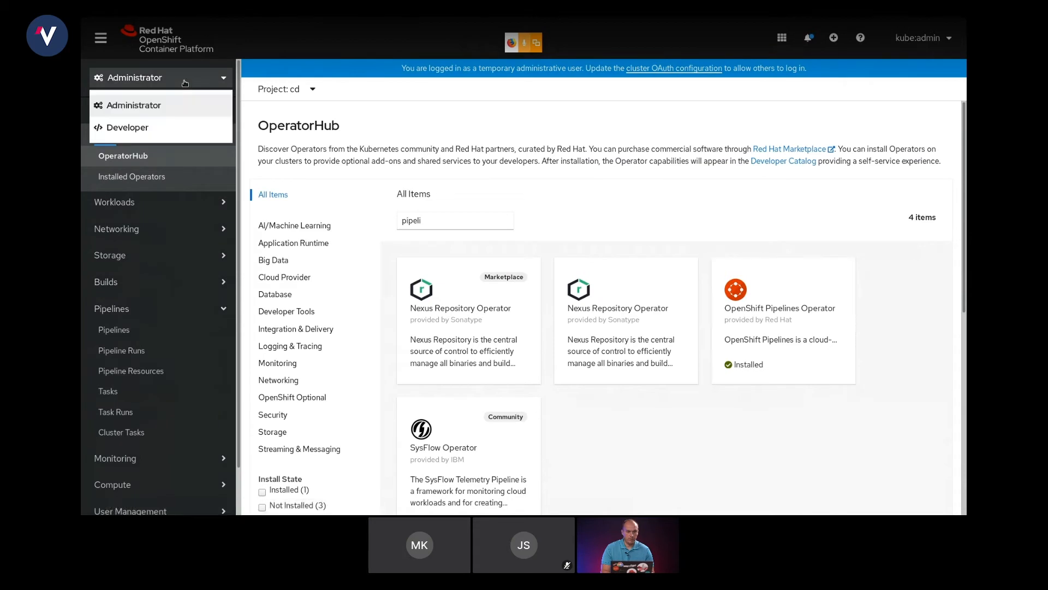
{"action": "left_click", "coordinate": [143, 136]}
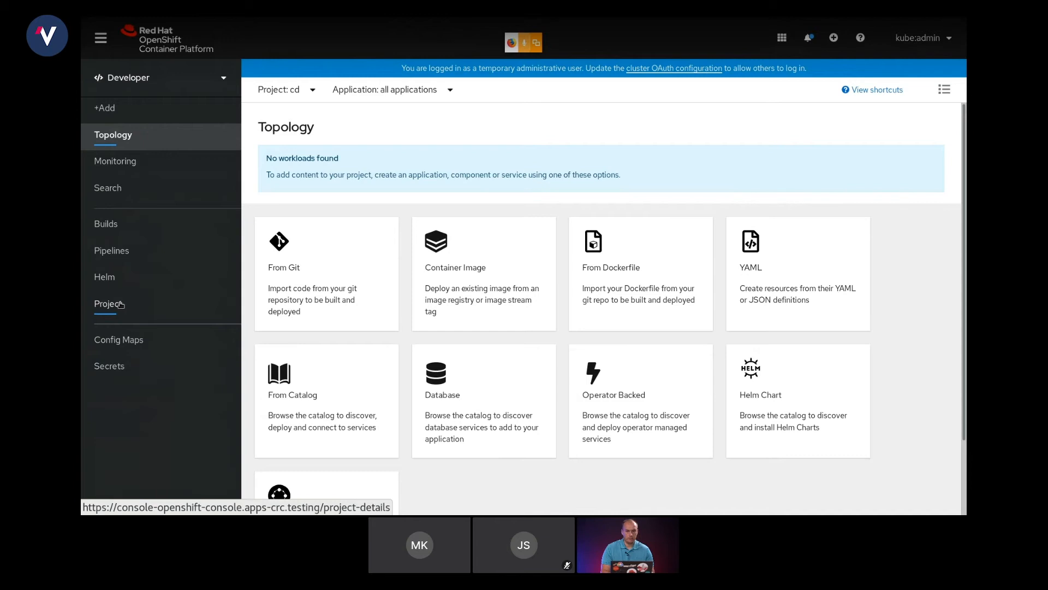
{"action": "left_click", "coordinate": [127, 259]}
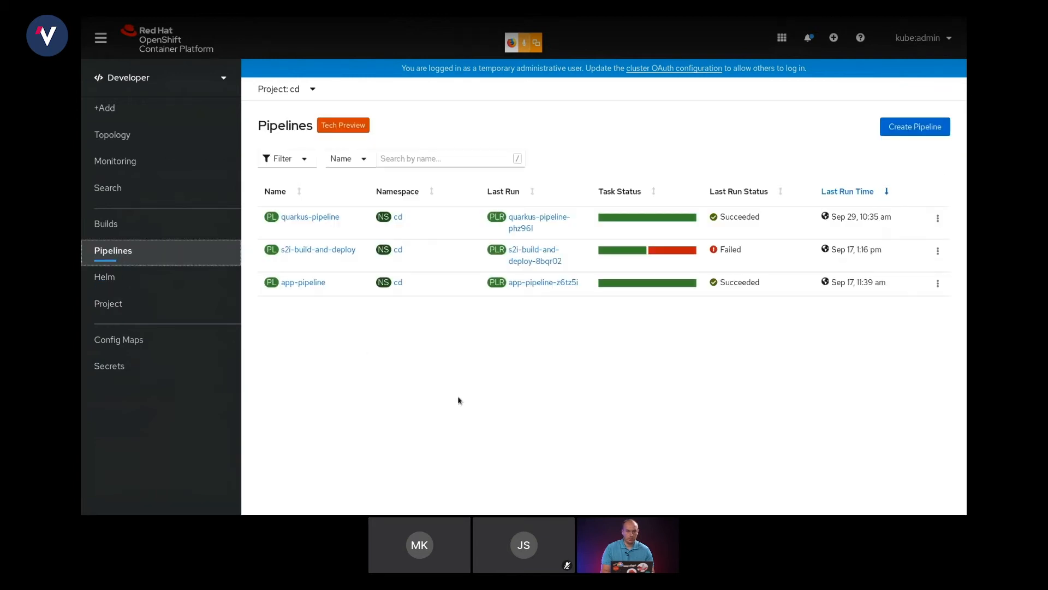
Log out of the kube:admin account and log in through htpasswd_provider with the saved developer login
{"action": "left_click", "coordinate": [921, 39]}
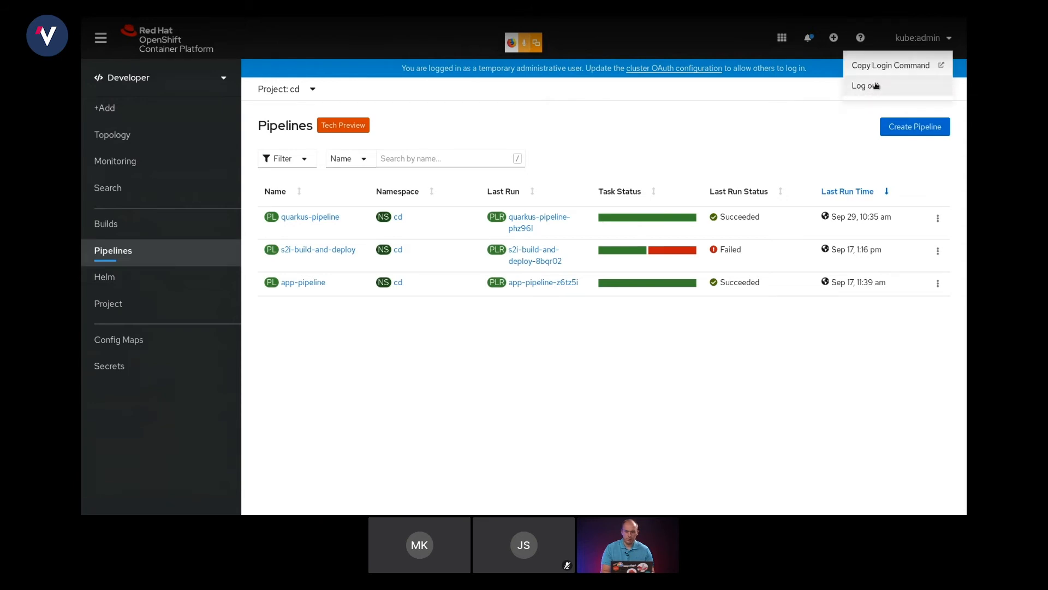
{"action": "left_click", "coordinate": [872, 86]}
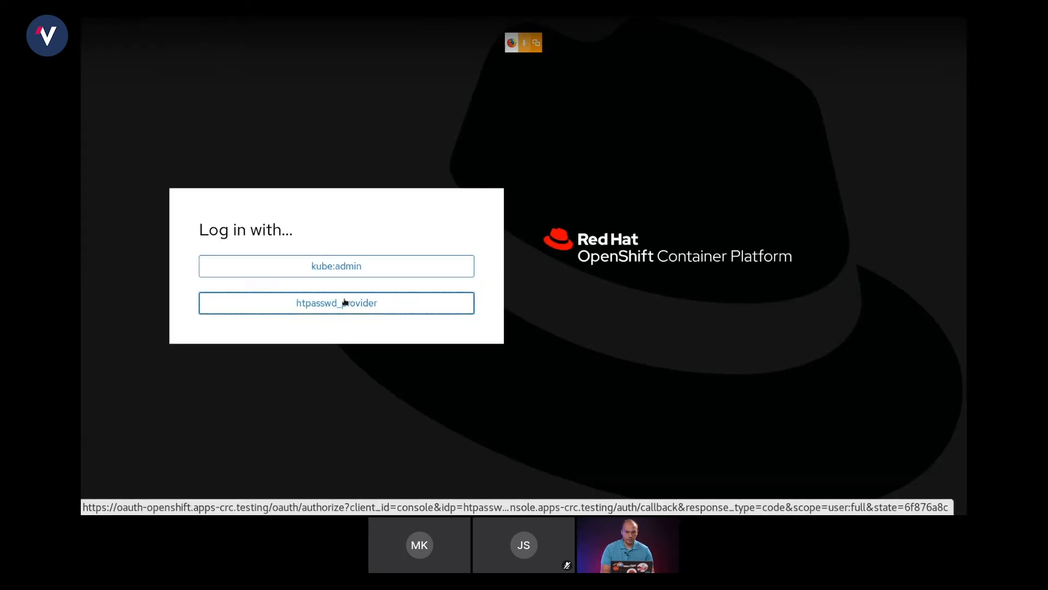
{"action": "left_click", "coordinate": [345, 302]}
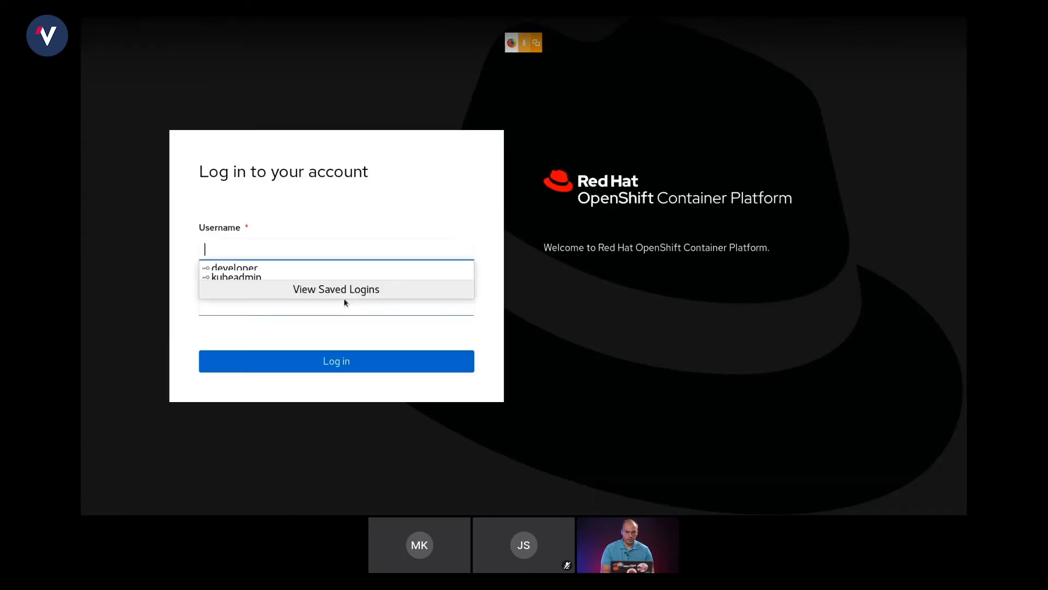
{"action": "left_click", "coordinate": [302, 267]}
{"action": "left_click", "coordinate": [320, 358]}
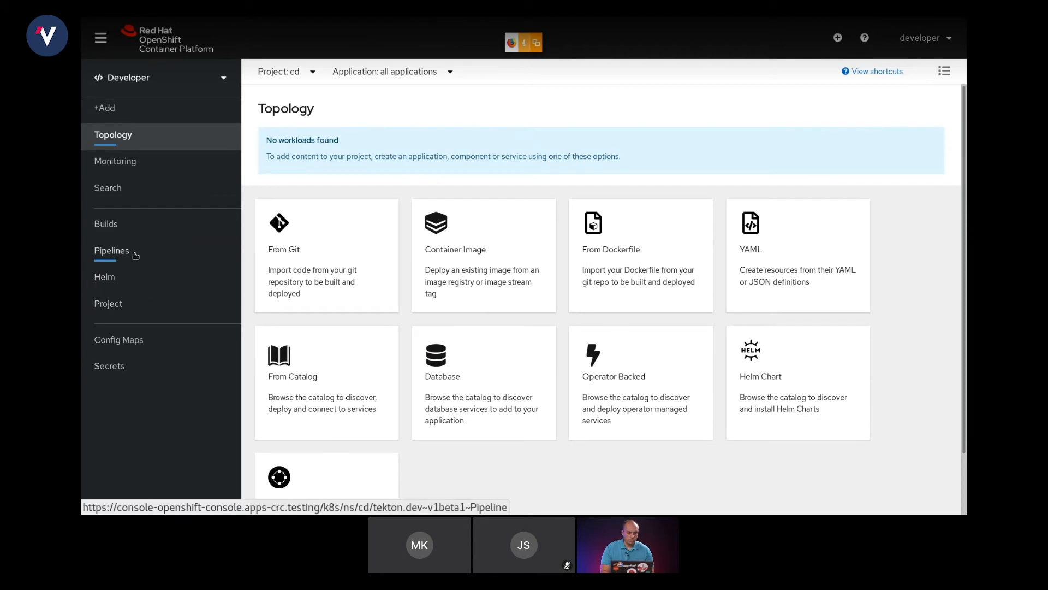
Start a new pipeline named webcast-pipeline in project cd and look through the tasks available for it
{"action": "left_click", "coordinate": [112, 251]}
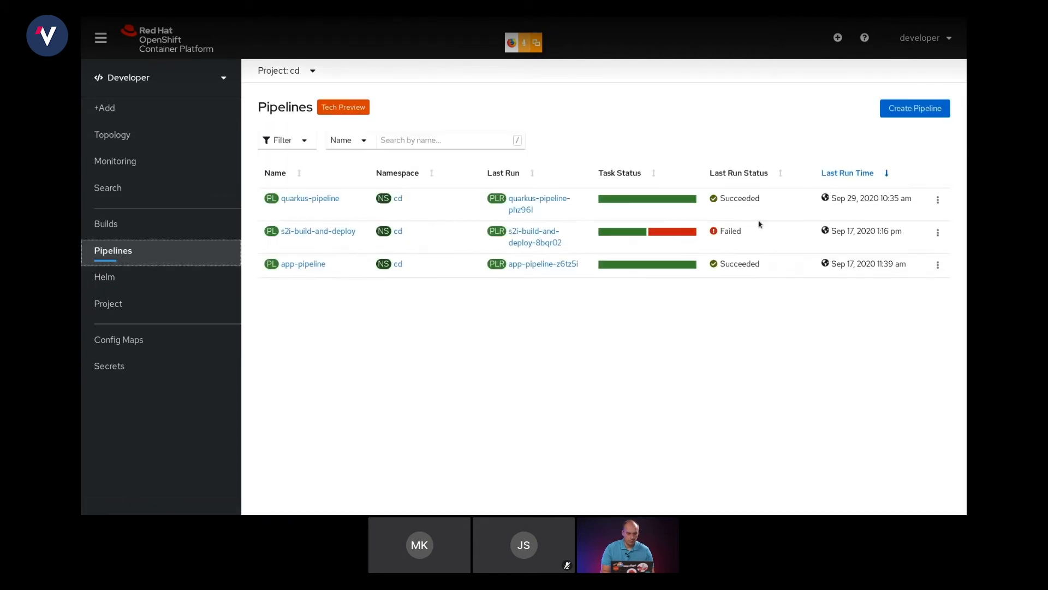
{"action": "left_click", "coordinate": [938, 200]}
{"action": "left_click", "coordinate": [655, 364]}
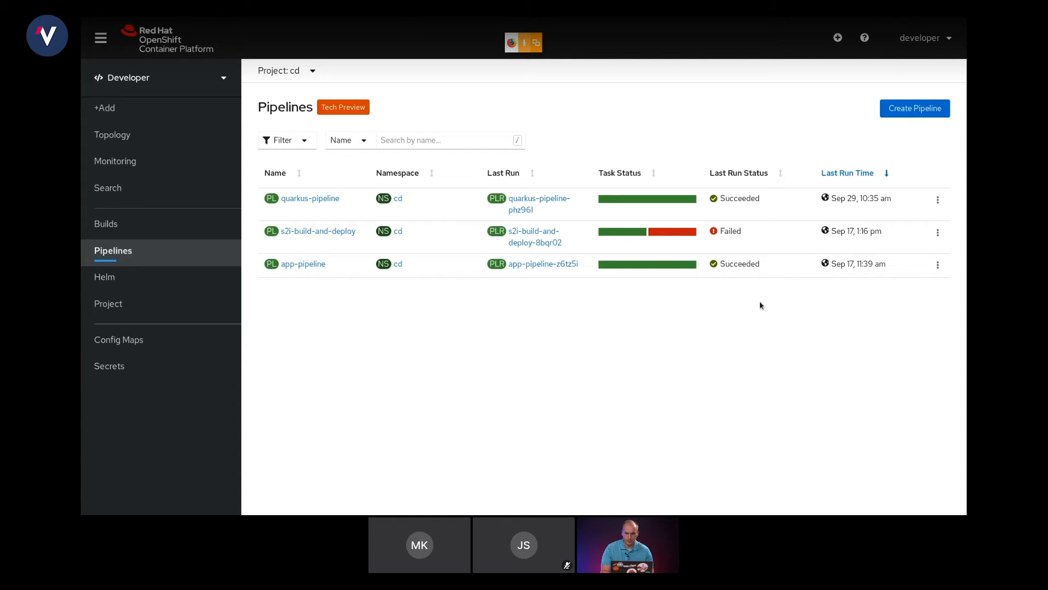
{"action": "left_click", "coordinate": [898, 110]}
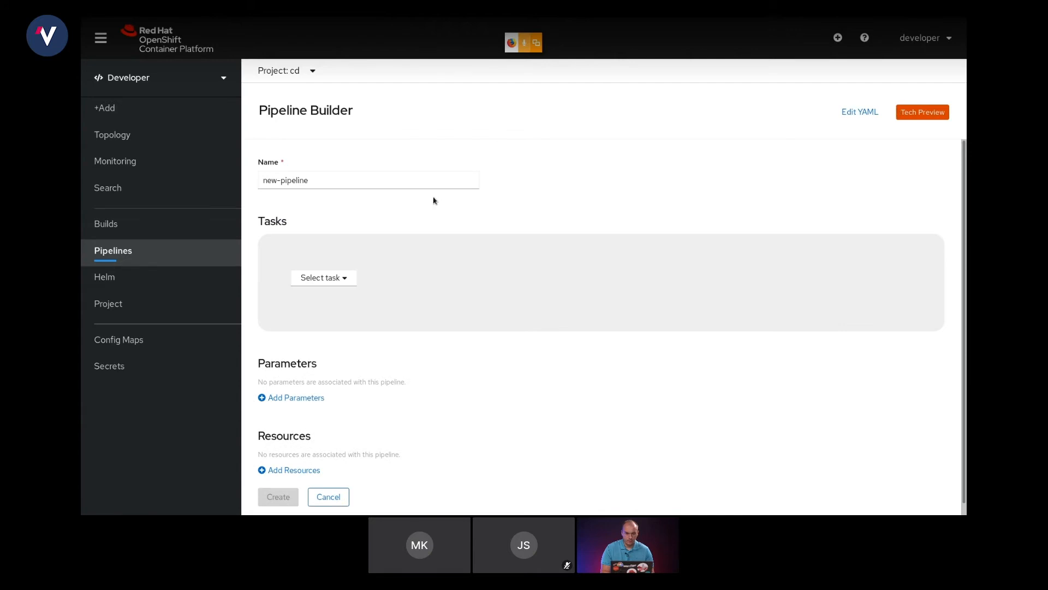
{"action": "left_click", "coordinate": [276, 177]}
{"action": "double_click", "coordinate": [276, 178]}
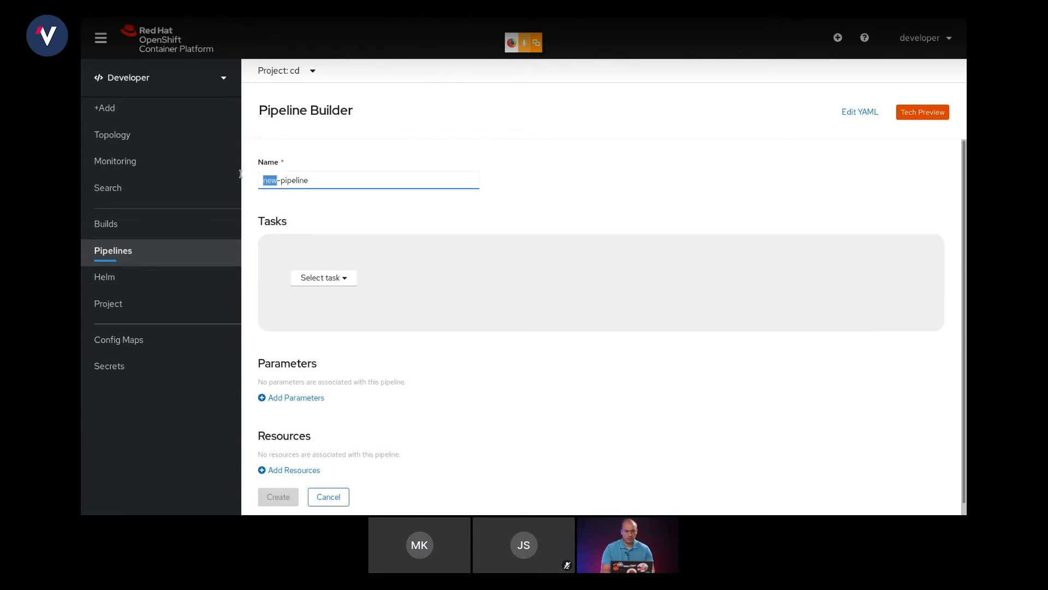
{"action": "type", "text": "webcast"}
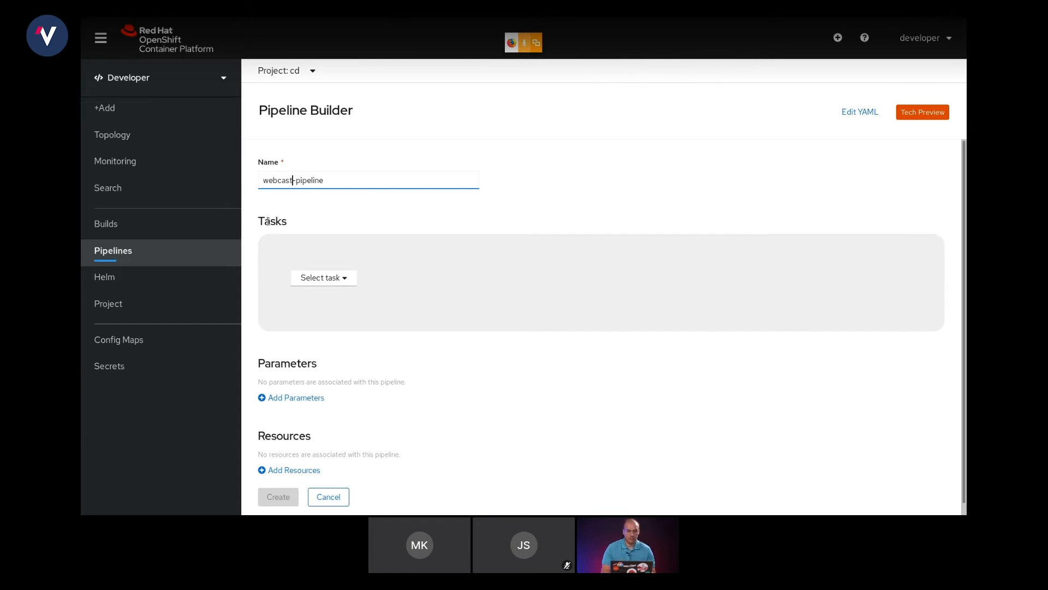
{"action": "left_click", "coordinate": [320, 276]}
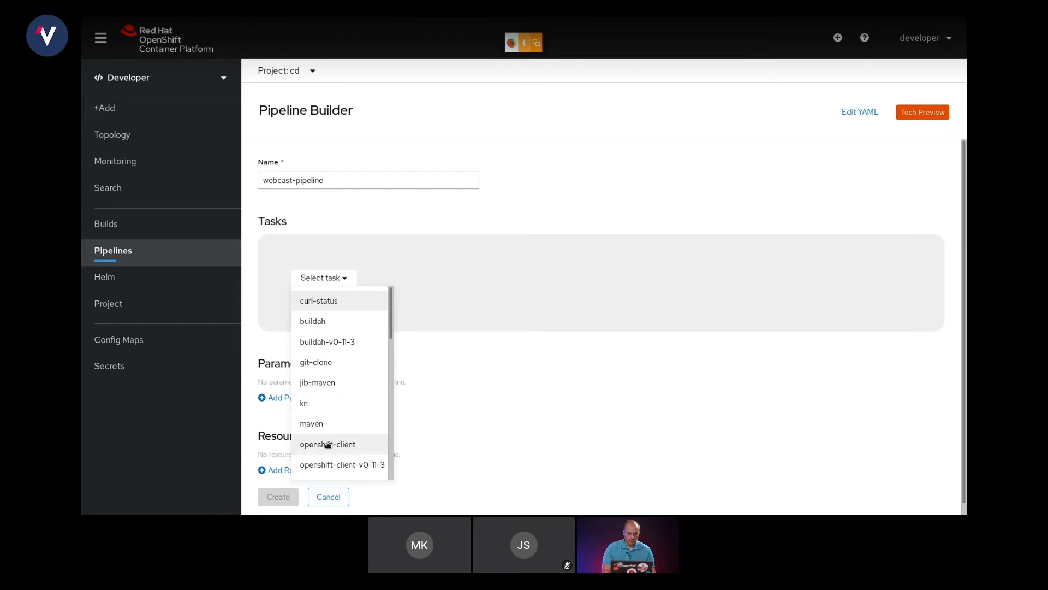
{"action": "left_click", "coordinate": [461, 404]}
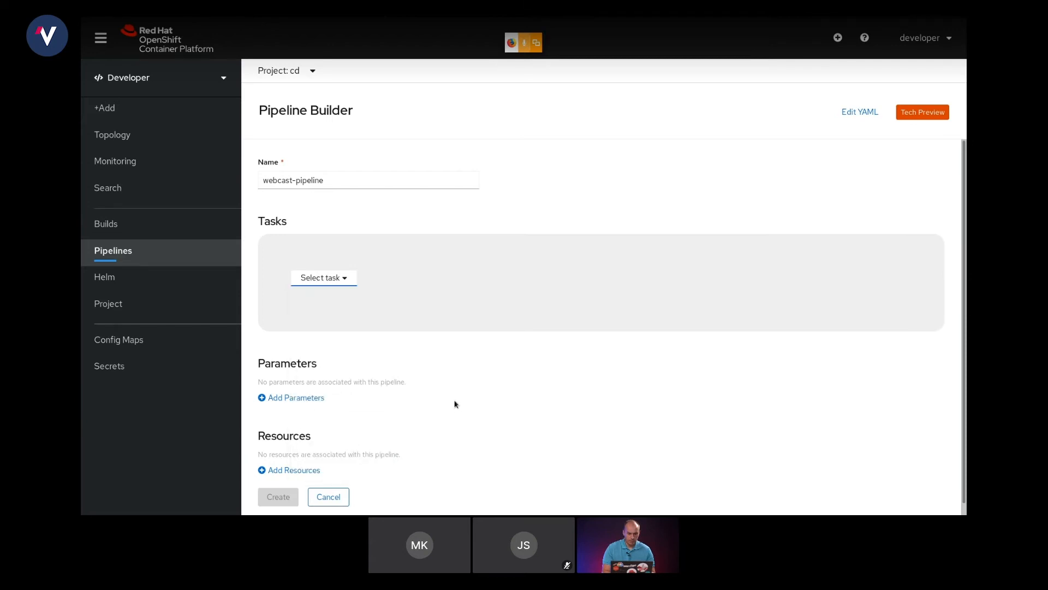
Add a pipeline parameter named APP_NAME with the default value quarkus-app
{"action": "left_click", "coordinate": [310, 398]}
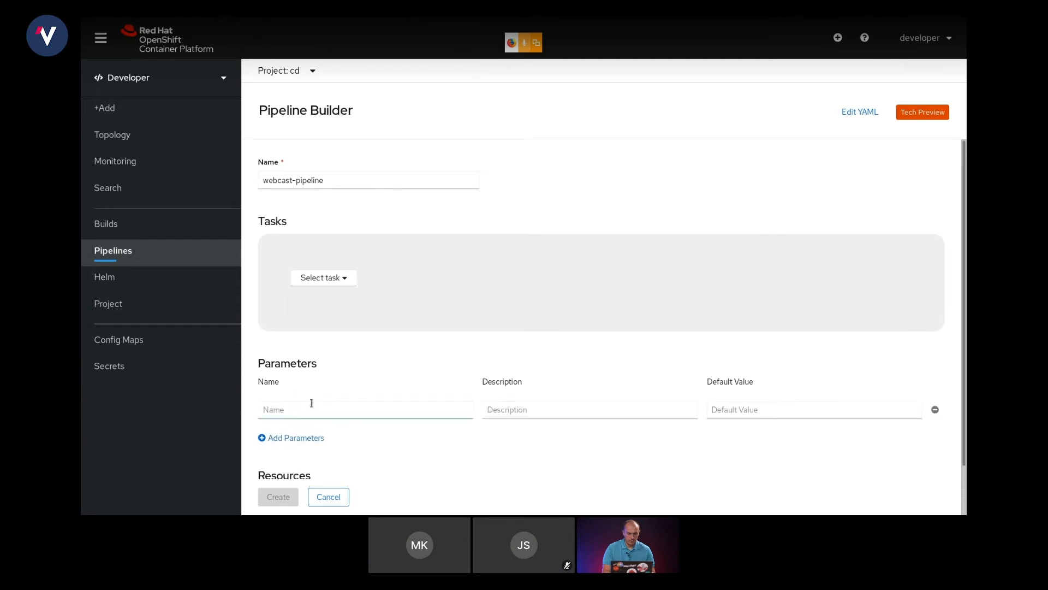
{"action": "left_click", "coordinate": [311, 407]}
{"action": "type", "text": "APP"}
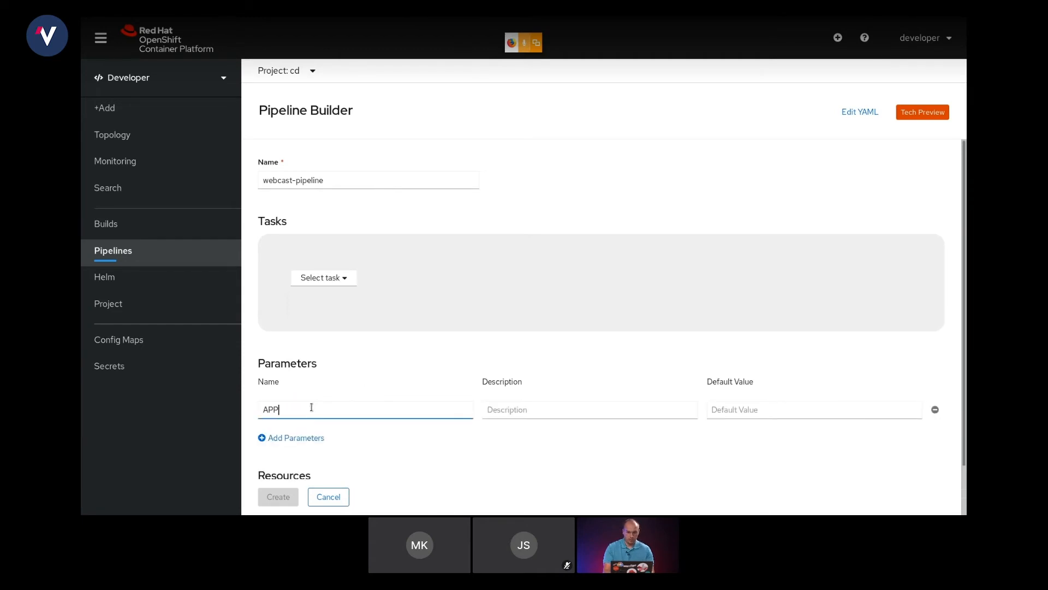
{"action": "type", "text": "_NAME"}
{"action": "left_click", "coordinate": [737, 406]}
{"action": "type", "text": "qua"}
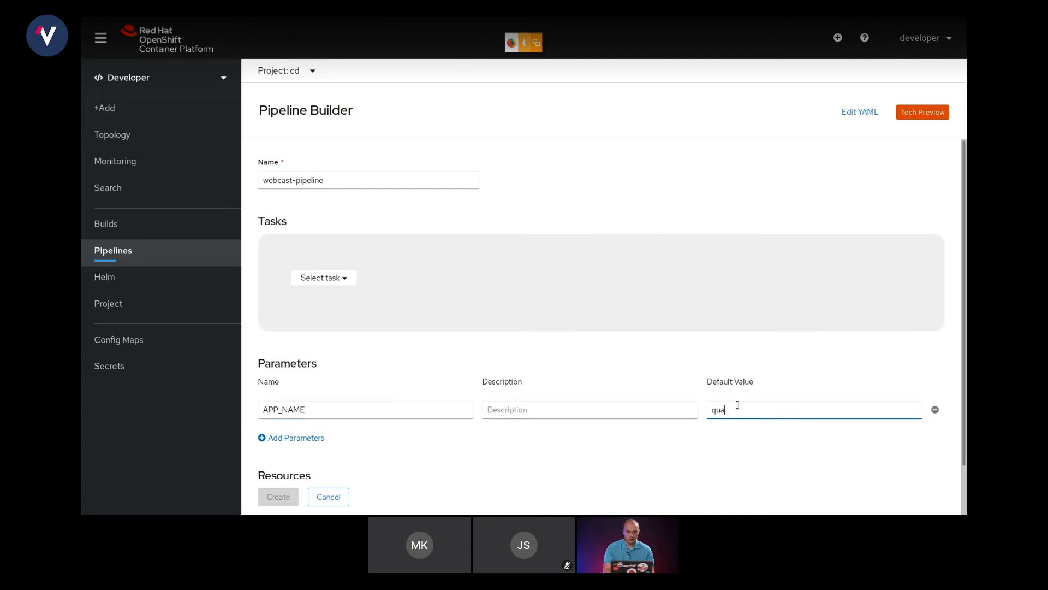
{"action": "type", "text": "rkus-app"}
Add a second pipeline parameter named IMAGE_NAME with the default value quarkus-tracing
{"action": "left_click", "coordinate": [306, 438]}
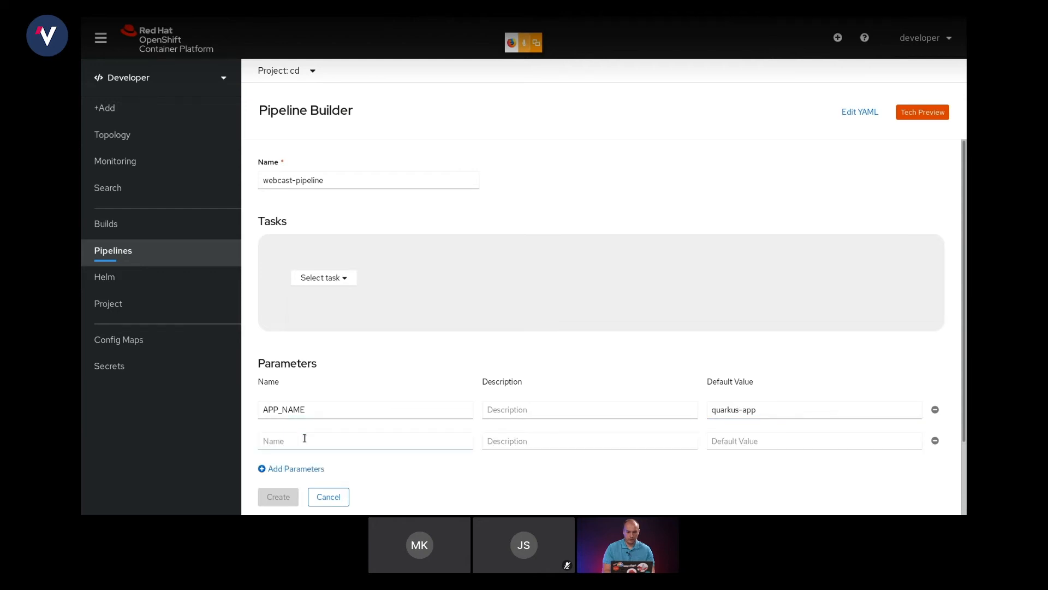
{"action": "left_click", "coordinate": [305, 440]}
{"action": "type", "text": "A"}
{"action": "key", "text": "BackSpace"}
{"action": "type", "text": "IMAGE_NMAE"}
{"action": "key", "text": "BackSpace"}
{"action": "key", "text": "BackSpace"}
{"action": "key", "text": "BackSpace"}
{"action": "type", "text": "AME"}
{"action": "left_click", "coordinate": [718, 442]}
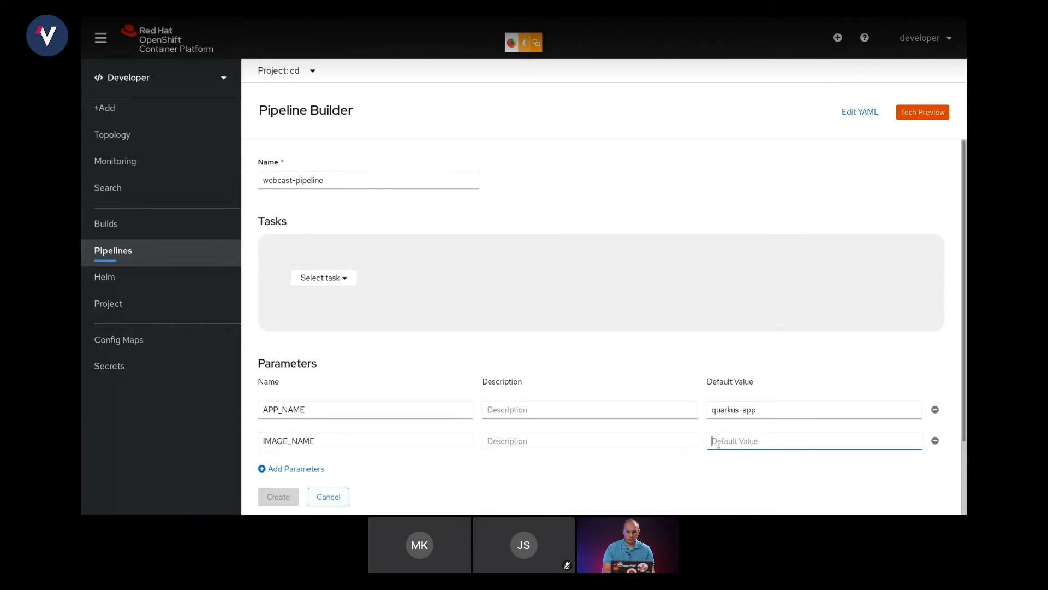
{"action": "type", "text": "qu"}
{"action": "type", "text": "ark"}
{"action": "type", "text": "us-tracing"}
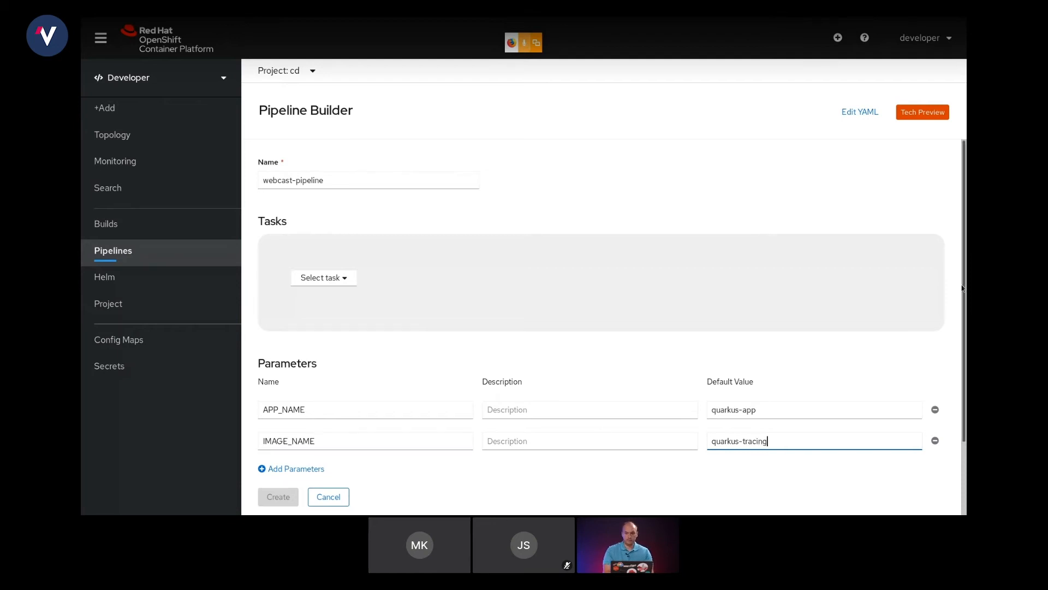
Add a pipeline resource named git-repo with the resource type Git
{"action": "scroll", "coordinate": [688, 426], "scroll_direction": "down", "scroll_amount": 3}
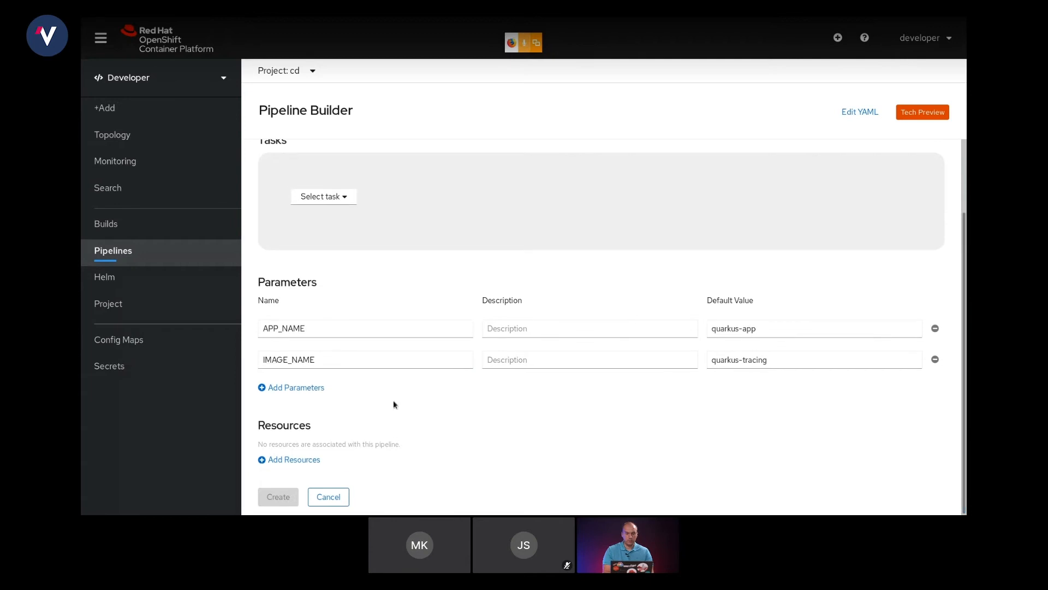
{"action": "left_click", "coordinate": [300, 462]}
{"action": "scroll", "coordinate": [962, 359], "scroll_direction": "down", "scroll_amount": 1}
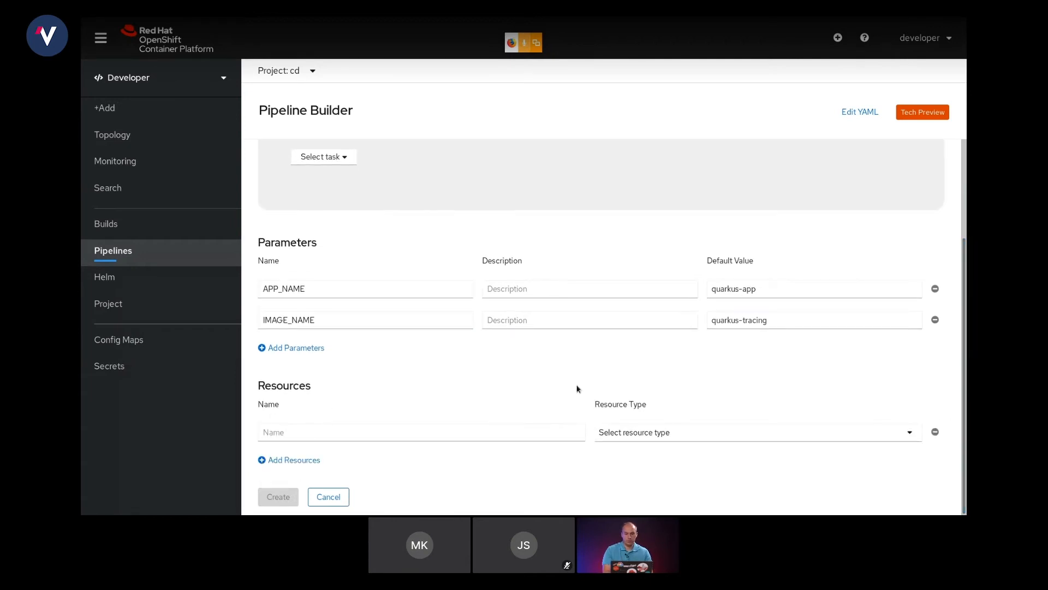
{"action": "left_click", "coordinate": [305, 434]}
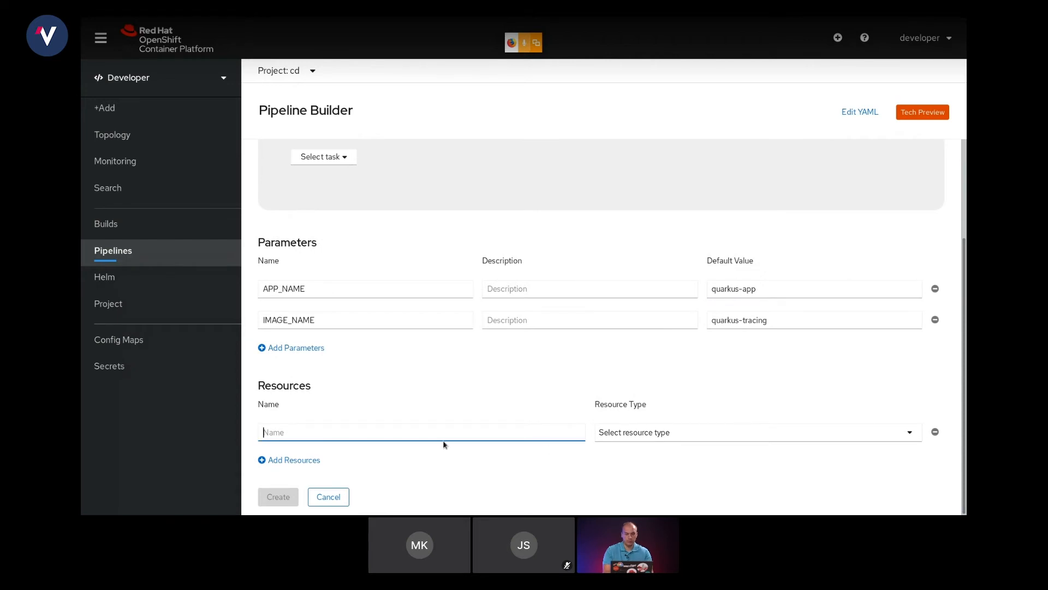
{"action": "type", "text": "git-repo"}
{"action": "left_click", "coordinate": [627, 433]}
{"action": "left_click", "coordinate": [625, 485]}
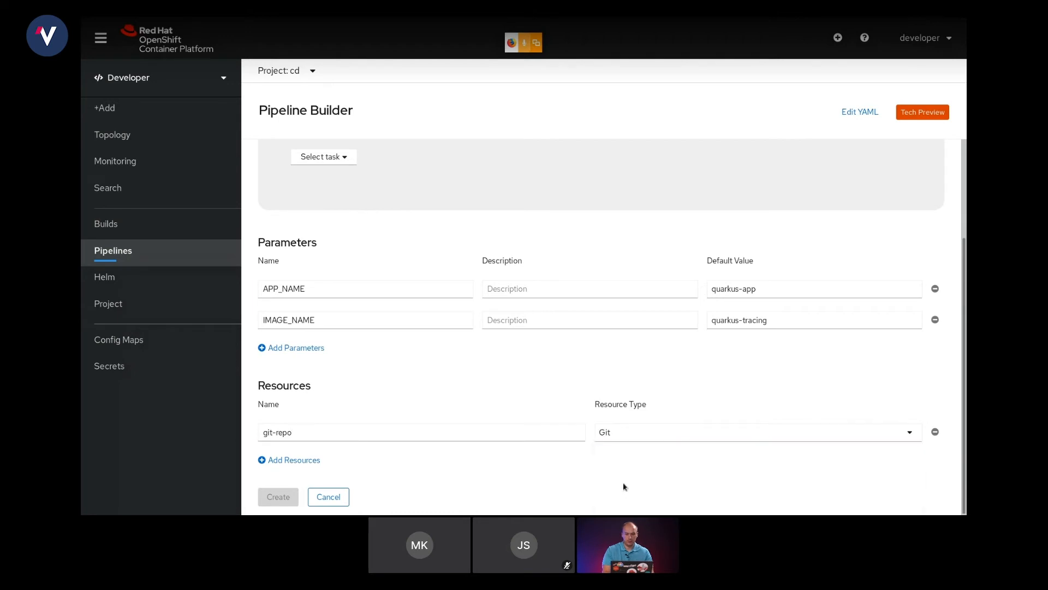
Add a second pipeline resource named image-name with the resource type Image
{"action": "left_click", "coordinate": [279, 461]}
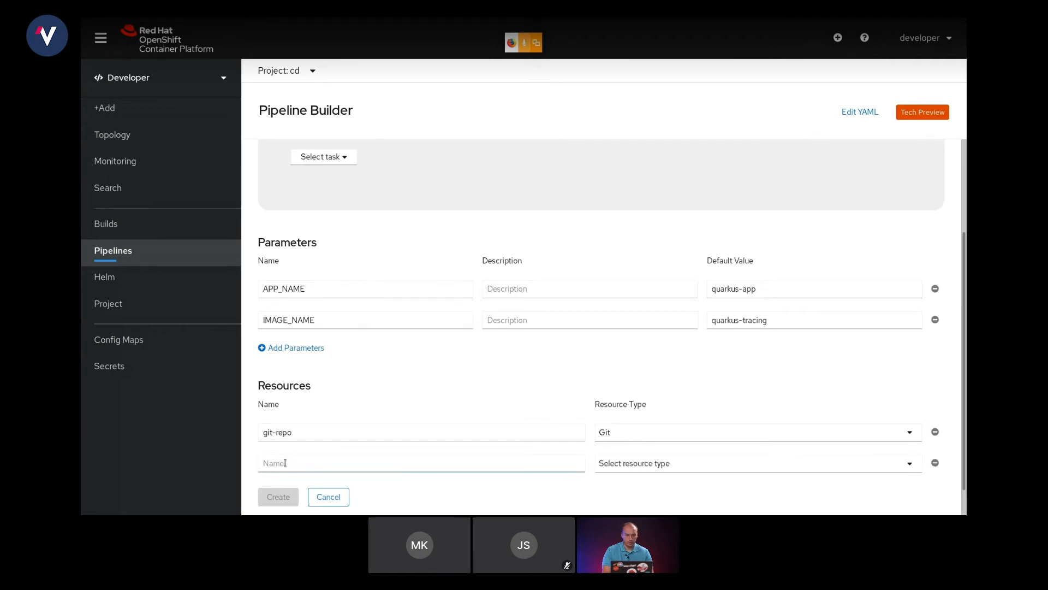
{"action": "left_click", "coordinate": [284, 462]}
{"action": "type", "text": "im"}
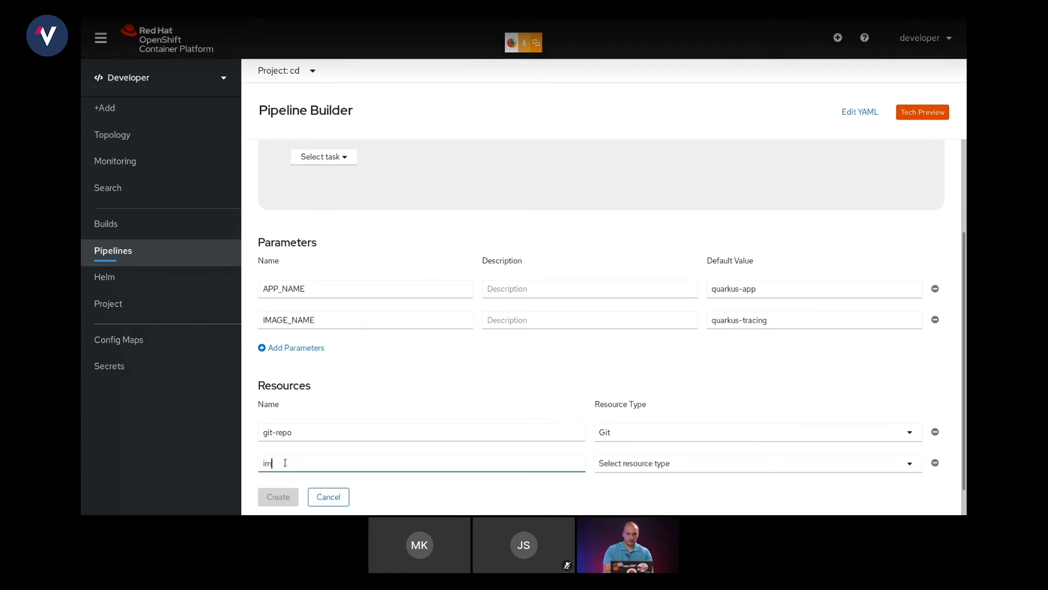
{"action": "type", "text": "age-name"}
{"action": "left_click", "coordinate": [671, 463]}
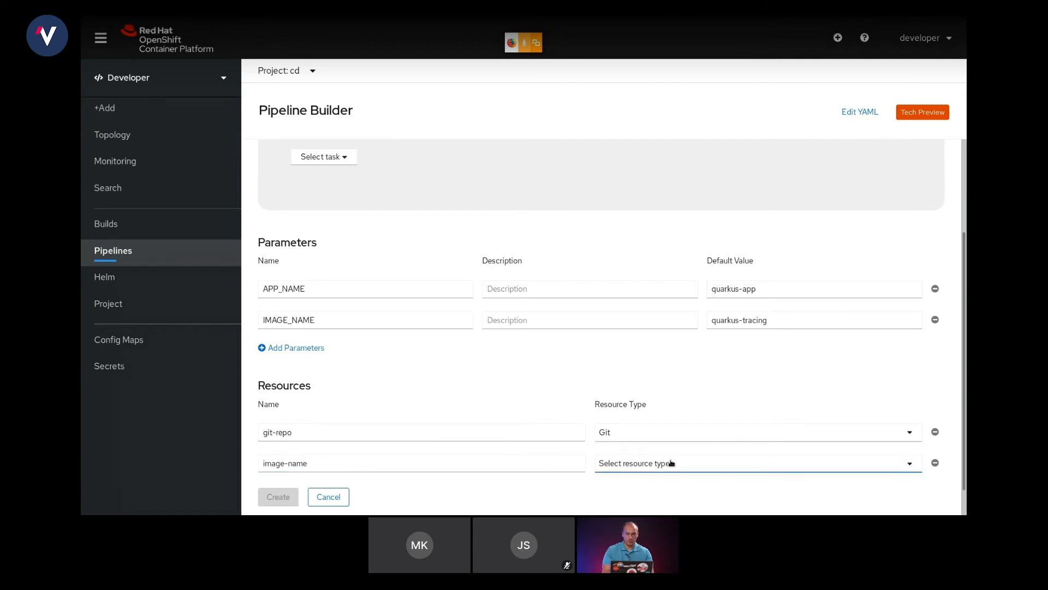
{"action": "scroll", "coordinate": [962, 442], "scroll_direction": "down", "scroll_amount": 1}
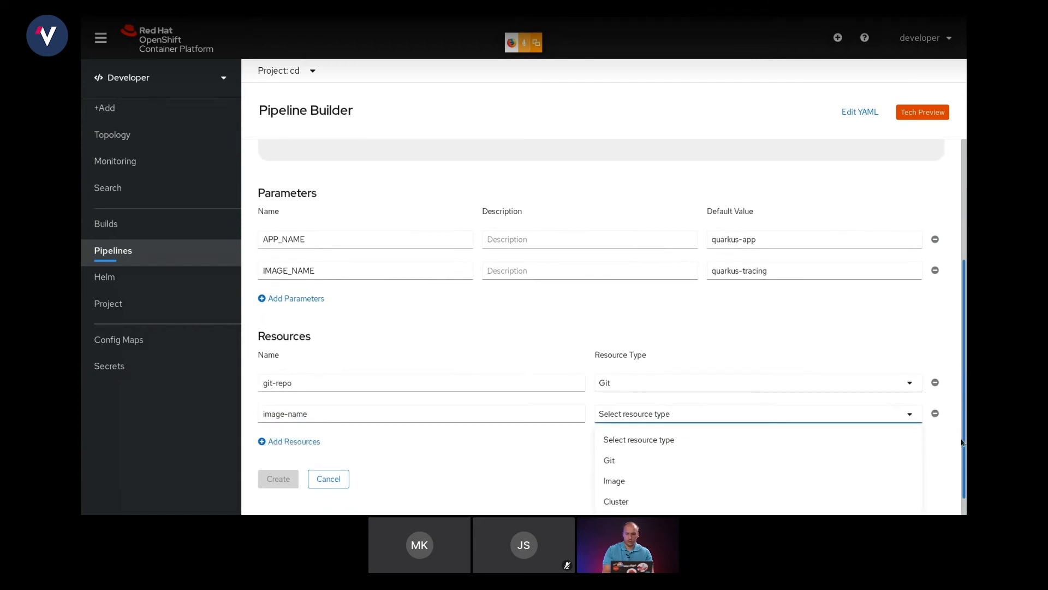
{"action": "left_click", "coordinate": [650, 463]}
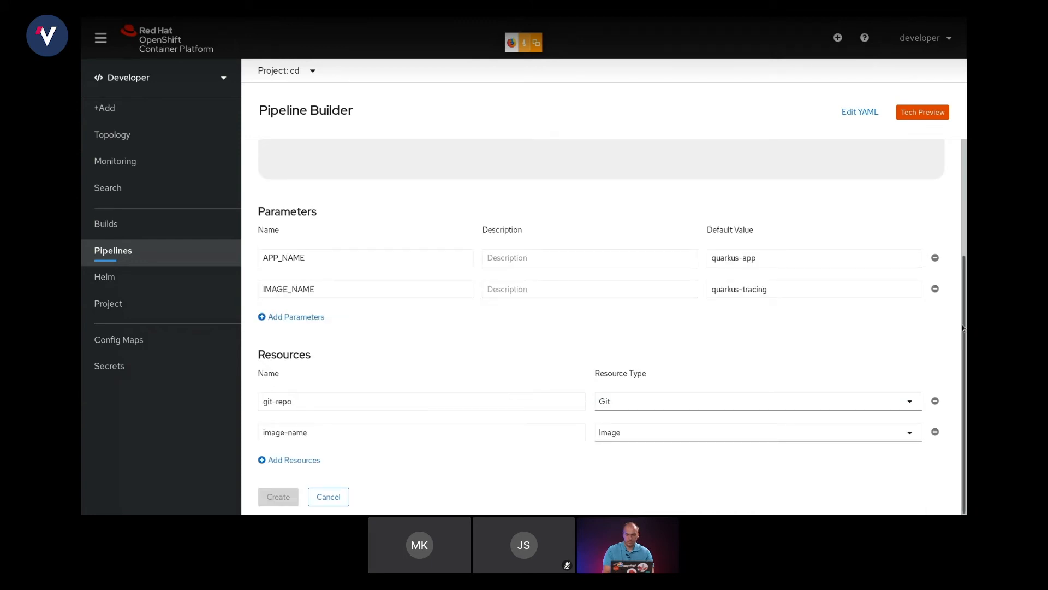
Add an openshift-client task as the first task of the pipeline
{"action": "scroll", "coordinate": [516, 224], "scroll_direction": "up", "scroll_amount": 3}
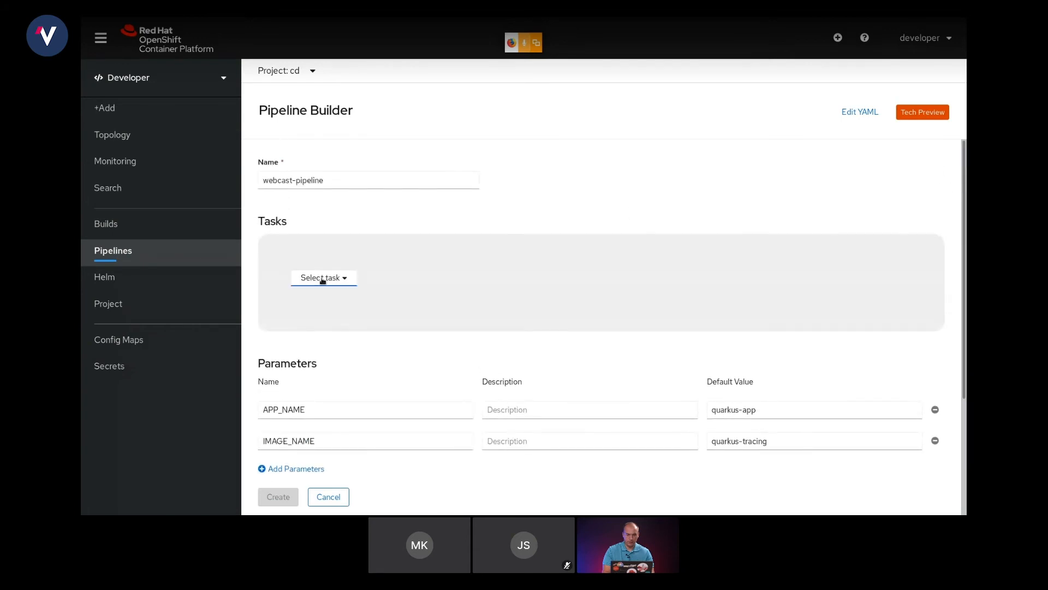
{"action": "left_click", "coordinate": [323, 278]}
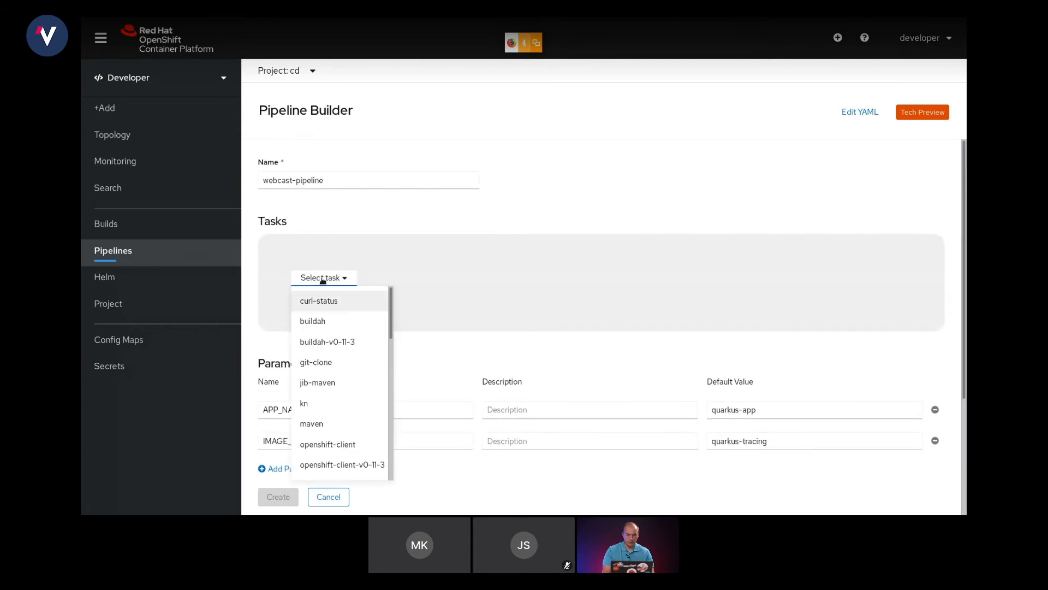
{"action": "left_click", "coordinate": [335, 443]}
Set the display name of the openshift-client task to create-app
{"action": "mouse_move", "coordinate": [336, 283]}
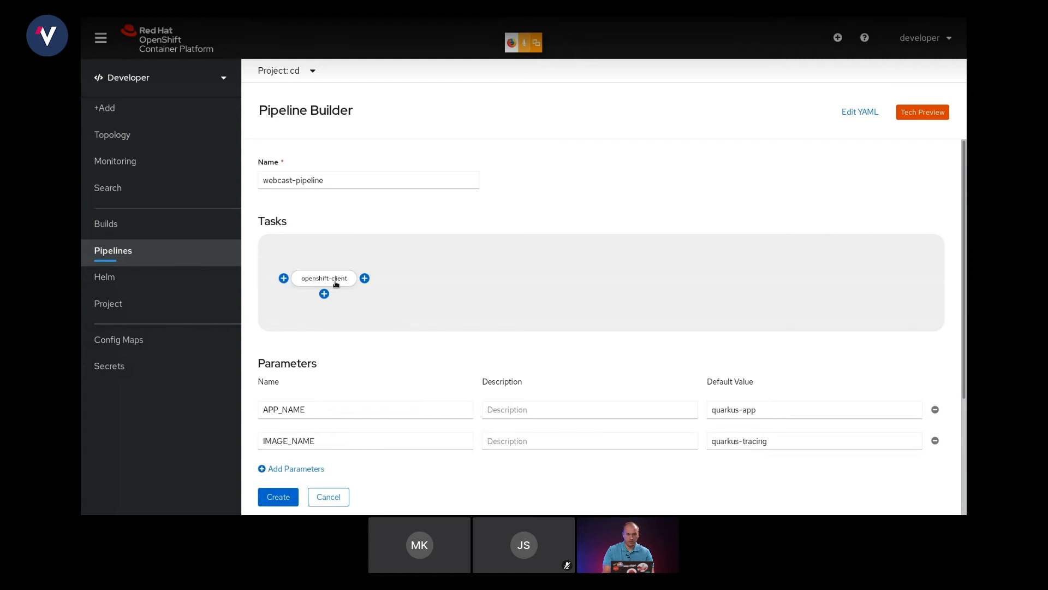
{"action": "left_click", "coordinate": [336, 283]}
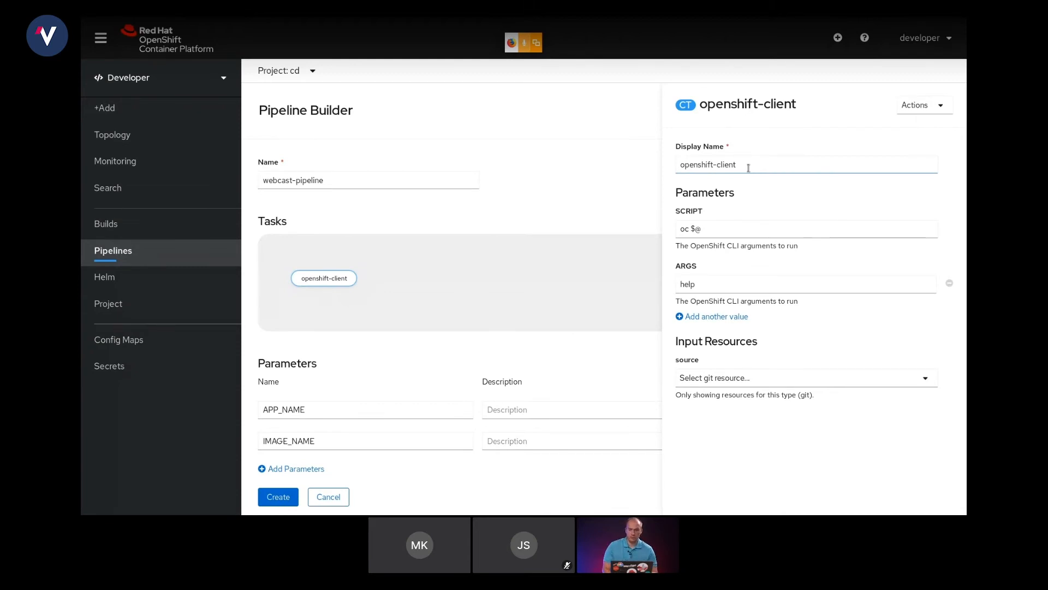
{"action": "left_click_drag", "start_coordinate": [748, 168], "coordinate": [655, 166]}
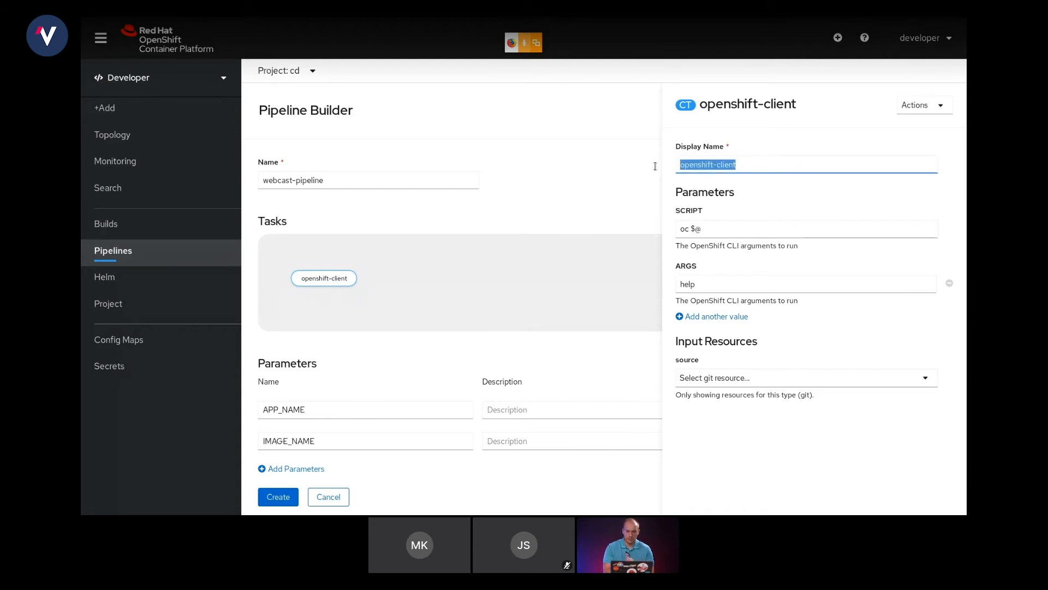
{"action": "type", "text": "creat-"}
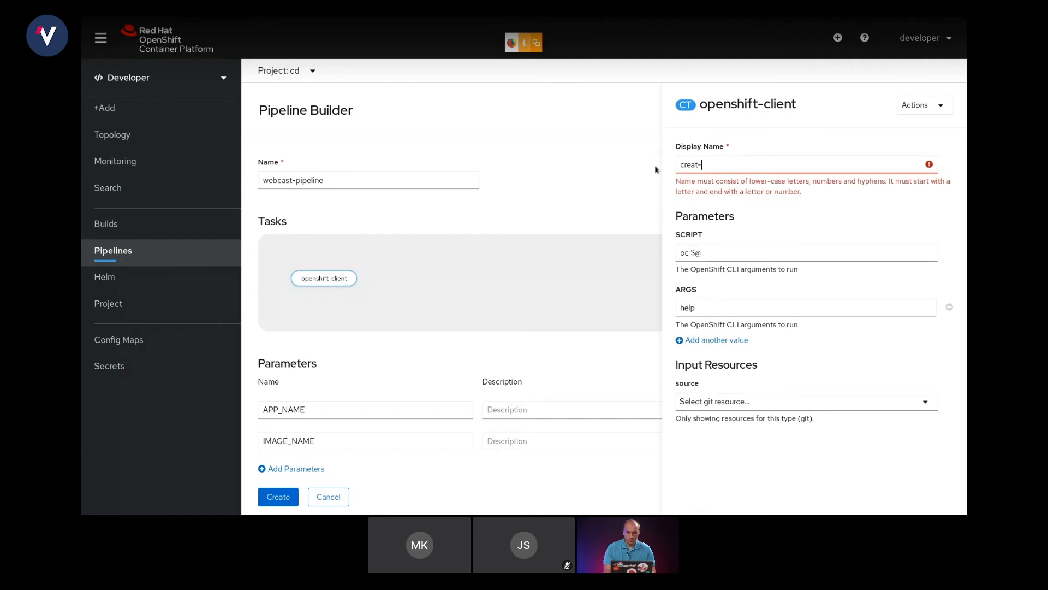
{"action": "key", "text": "BackSpace"}
{"action": "type", "text": "e"}
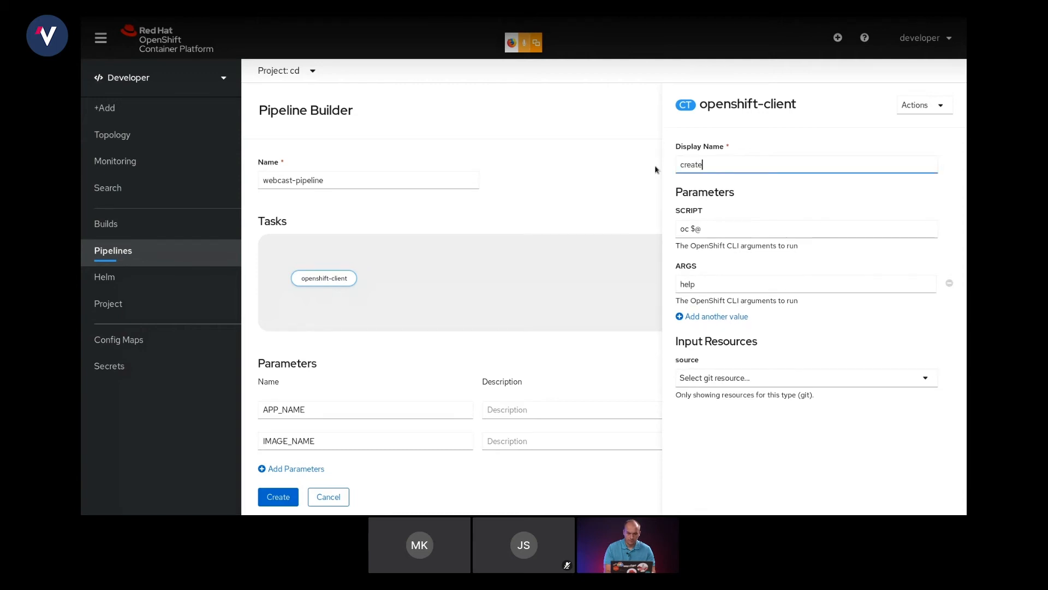
{"action": "type", "text": "-app"}
Set the ARGS parameter of the create-app task to "adm new-project $(params.APP_NAME) --admin=developer"
{"action": "left_click_drag", "start_coordinate": [715, 283], "coordinate": [634, 281]}
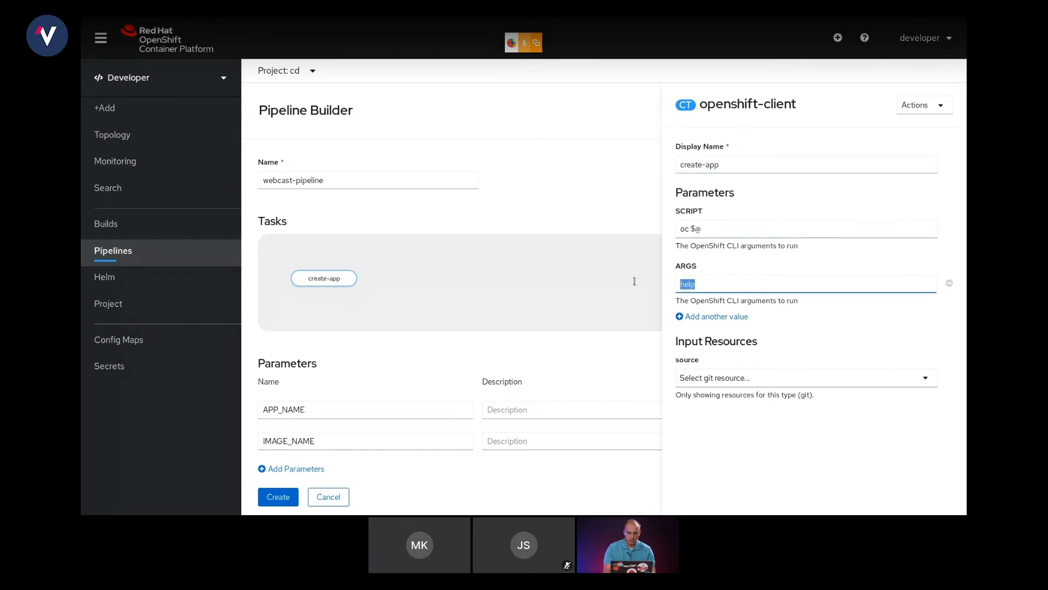
{"action": "type", "text": "adm new-project $(par"}
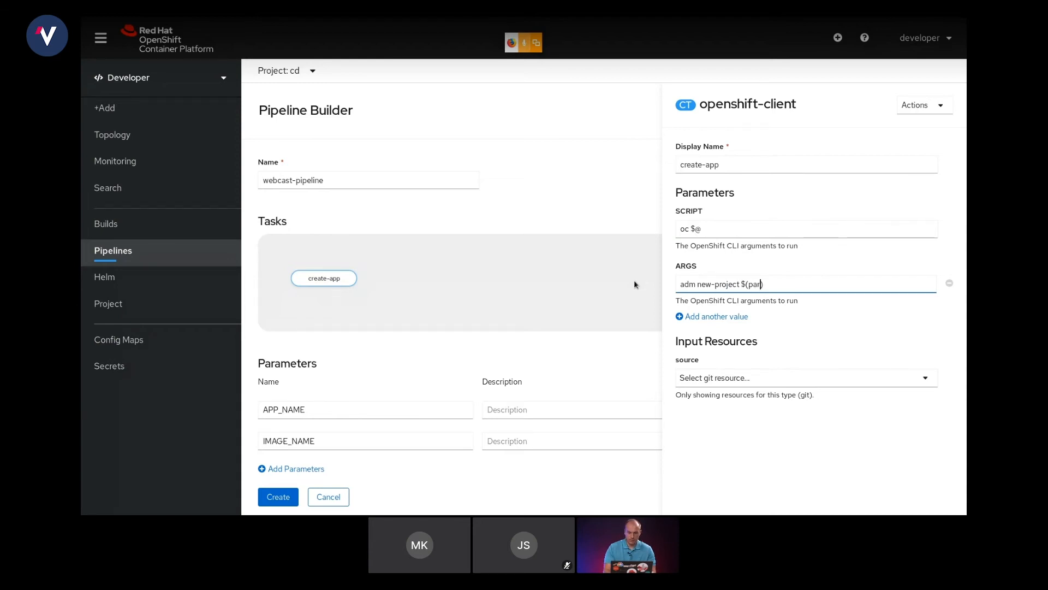
{"action": "type", "text": "ams.APP_NAME"}
{"action": "key", "text": "End"}
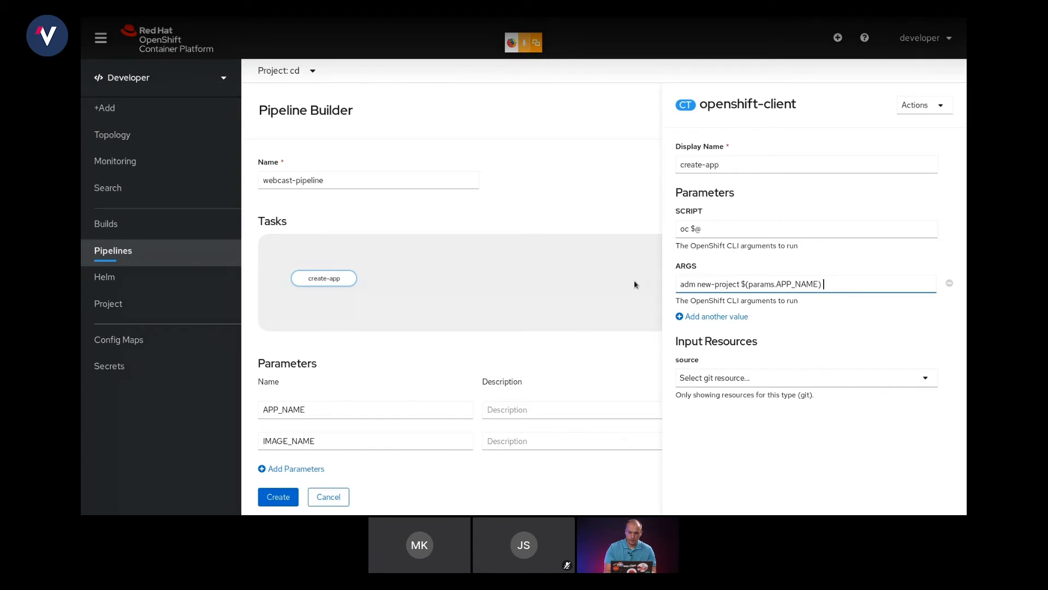
{"action": "type", "text": "--admin=develop"}
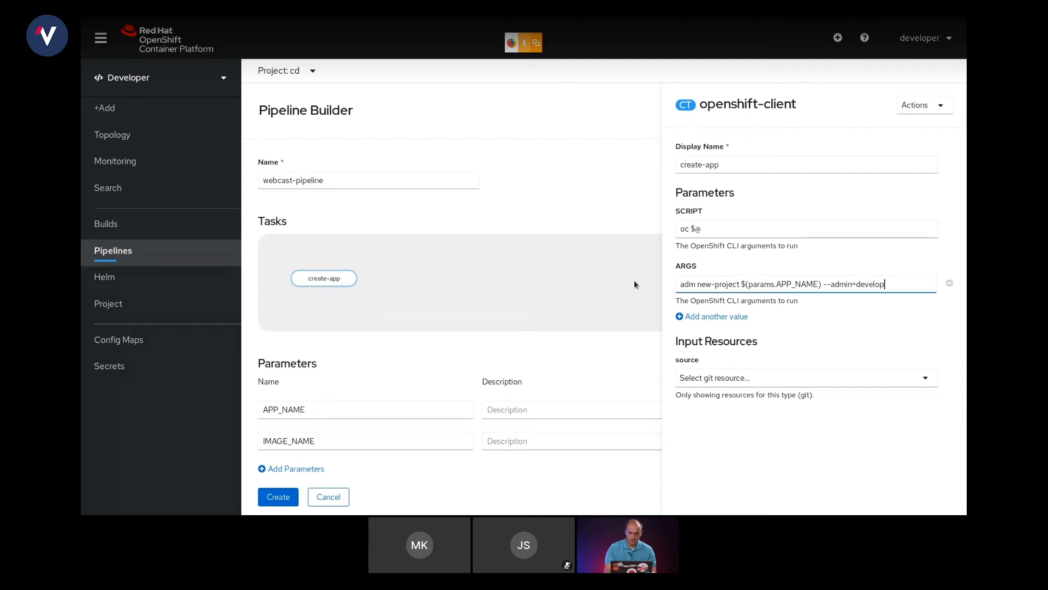
{"action": "type", "text": "er"}
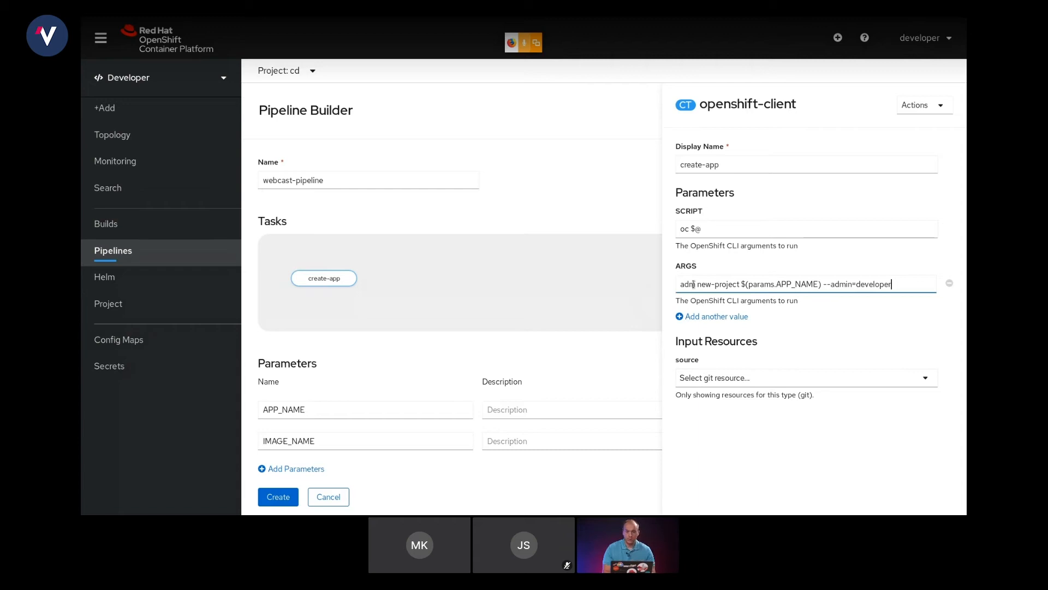
{"action": "left_click_drag", "start_coordinate": [693, 285], "coordinate": [672, 284]}
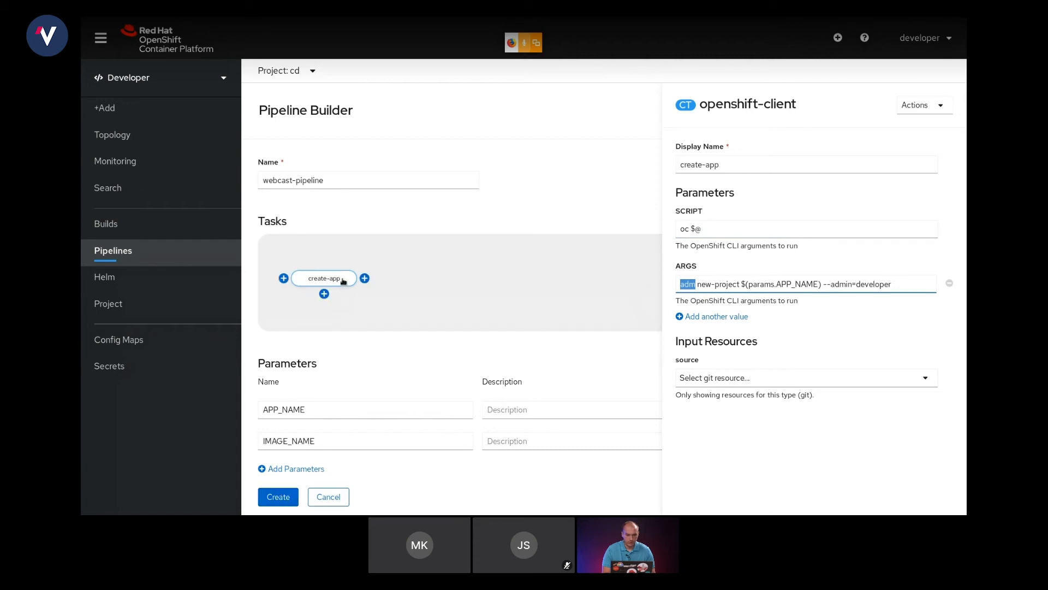
Add an s2i-java-11 task sequentially after the create-app task
{"action": "left_click", "coordinate": [364, 279]}
{"action": "left_click", "coordinate": [364, 279]}
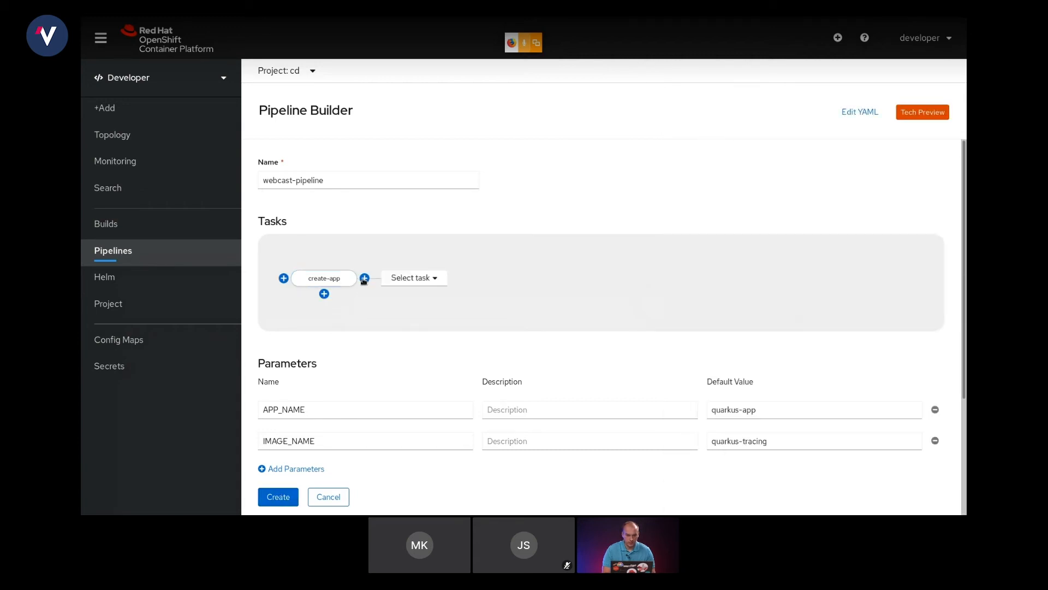
{"action": "left_click", "coordinate": [419, 280]}
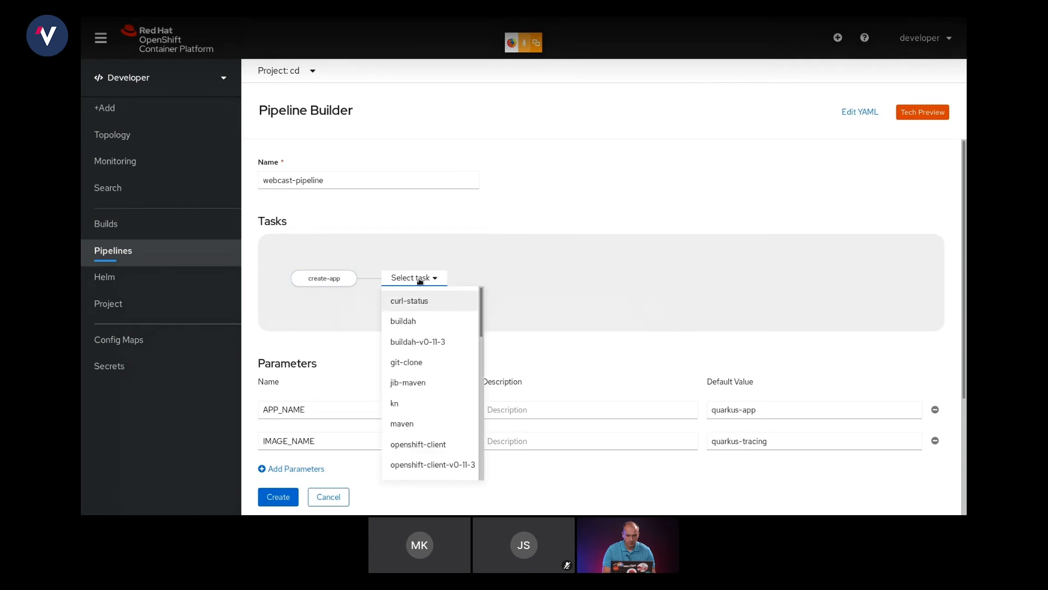
{"action": "left_click_drag", "start_coordinate": [481, 308], "coordinate": [481, 374]}
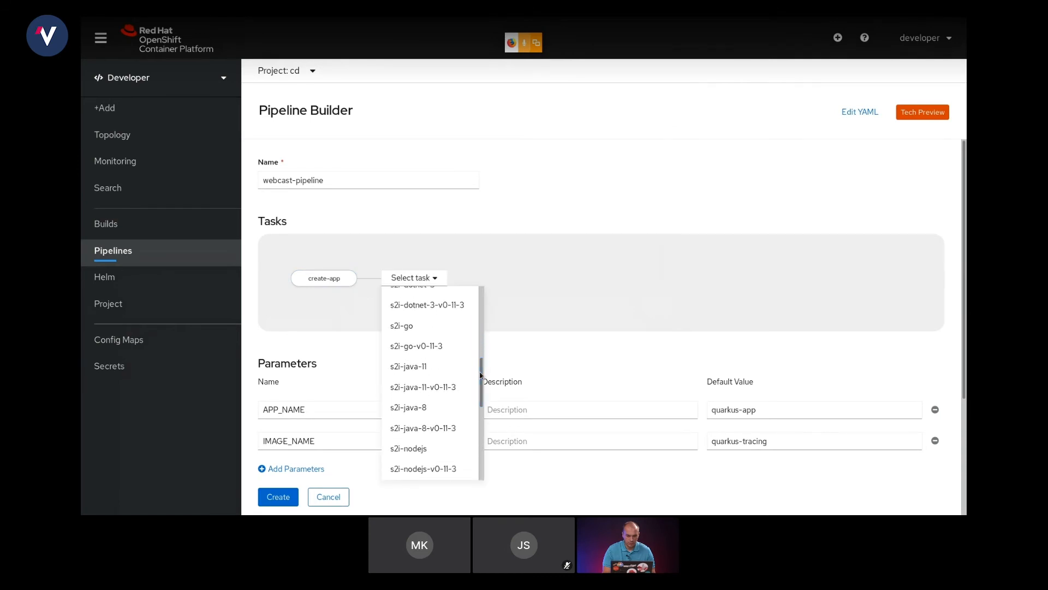
{"action": "left_click", "coordinate": [428, 368]}
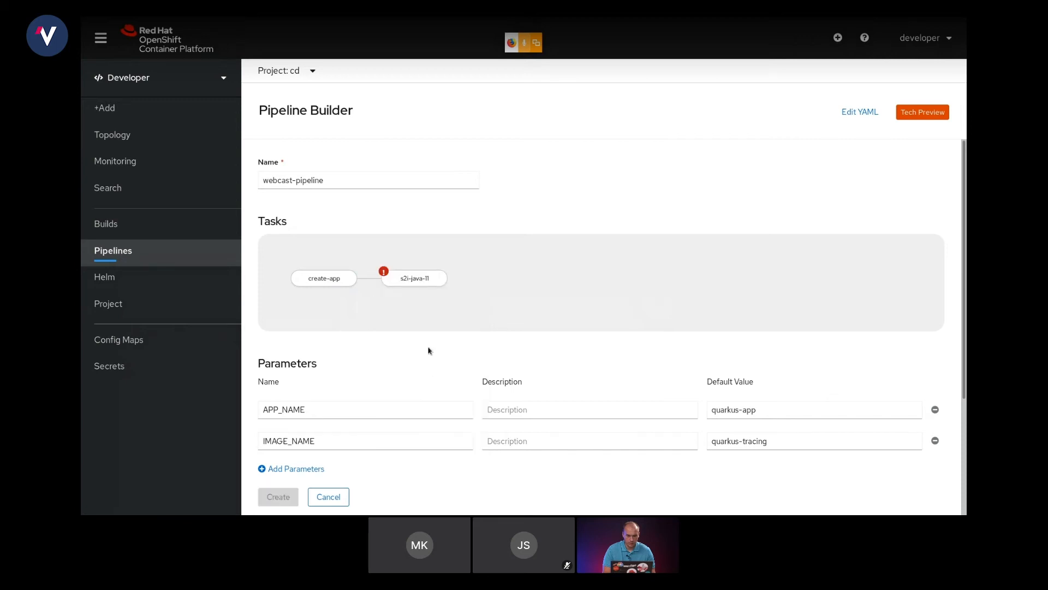
Set the TLSVERIFY parameter of the s2i-java-11 task to false
{"action": "left_click", "coordinate": [430, 279]}
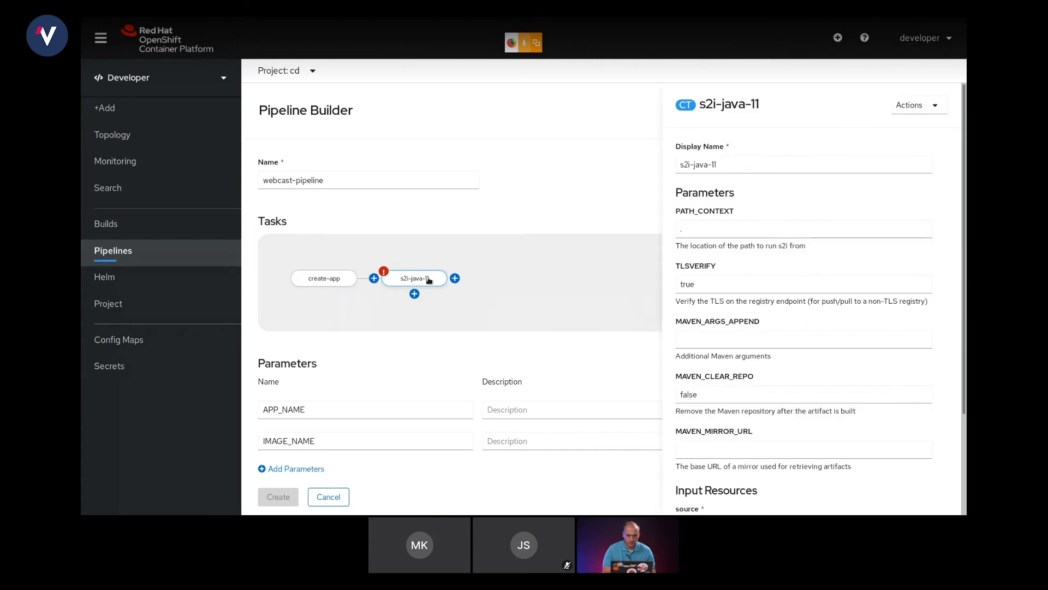
{"action": "left_click_drag", "start_coordinate": [691, 285], "coordinate": [656, 284]}
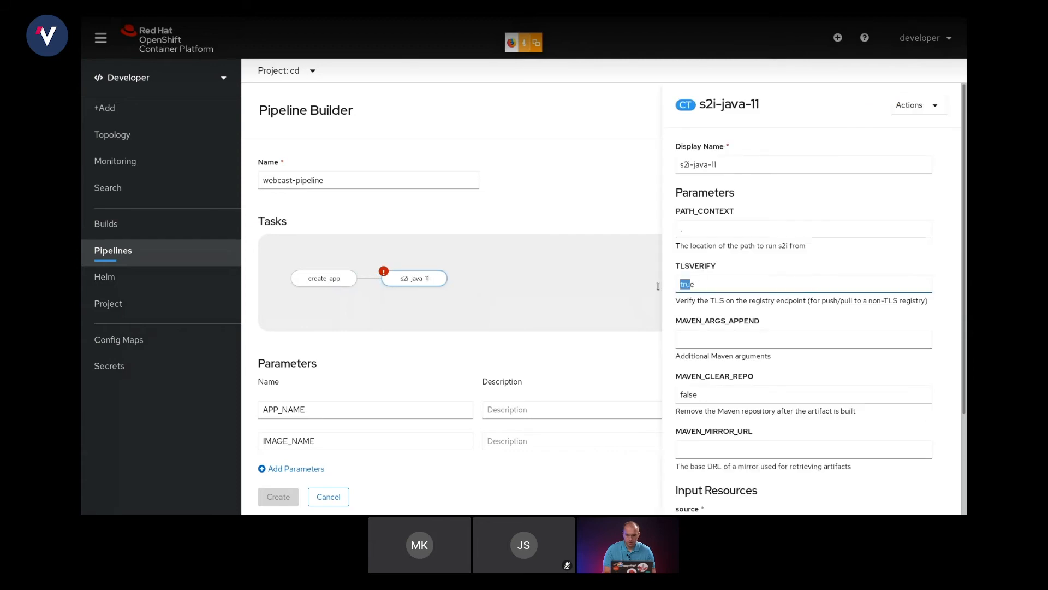
{"action": "type", "text": "fal"}
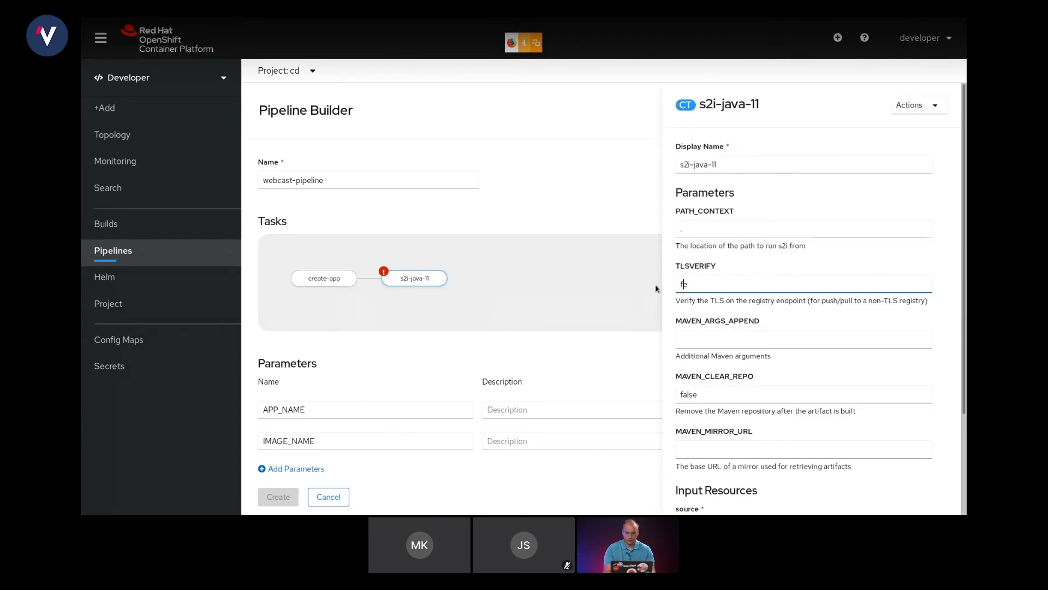
{"action": "key", "text": "BackSpace"}
{"action": "key", "text": "BackSpace"}
{"action": "type", "text": "als"}
Assign git-repo as the s2i-java-11 task's source input resource and image-name as its image output resource
{"action": "left_click", "coordinate": [954, 371]}
{"action": "scroll", "coordinate": [953, 371], "scroll_direction": "down", "scroll_amount": 3}
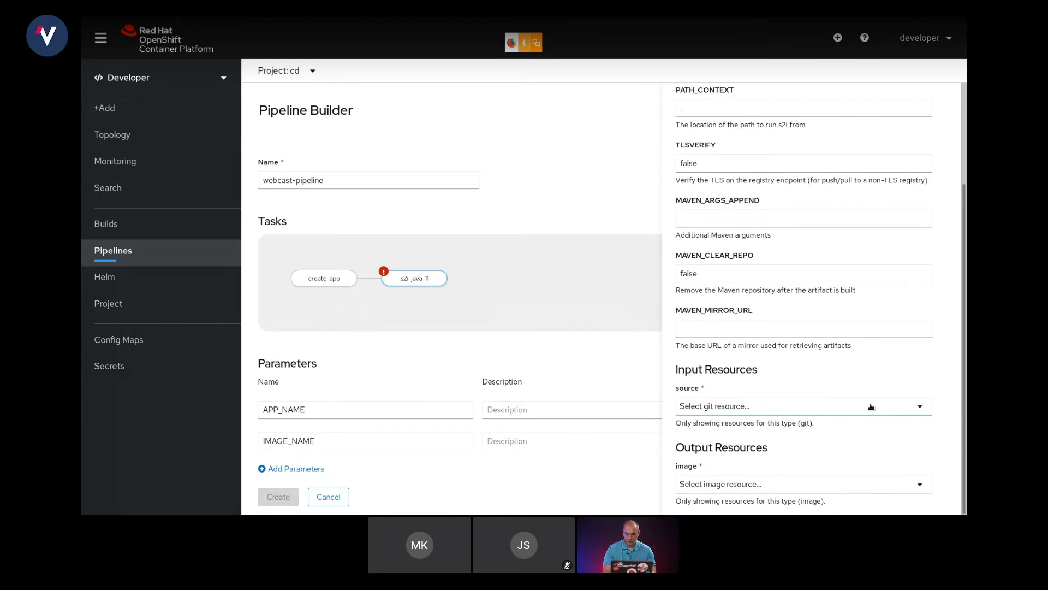
{"action": "left_click", "coordinate": [871, 406]}
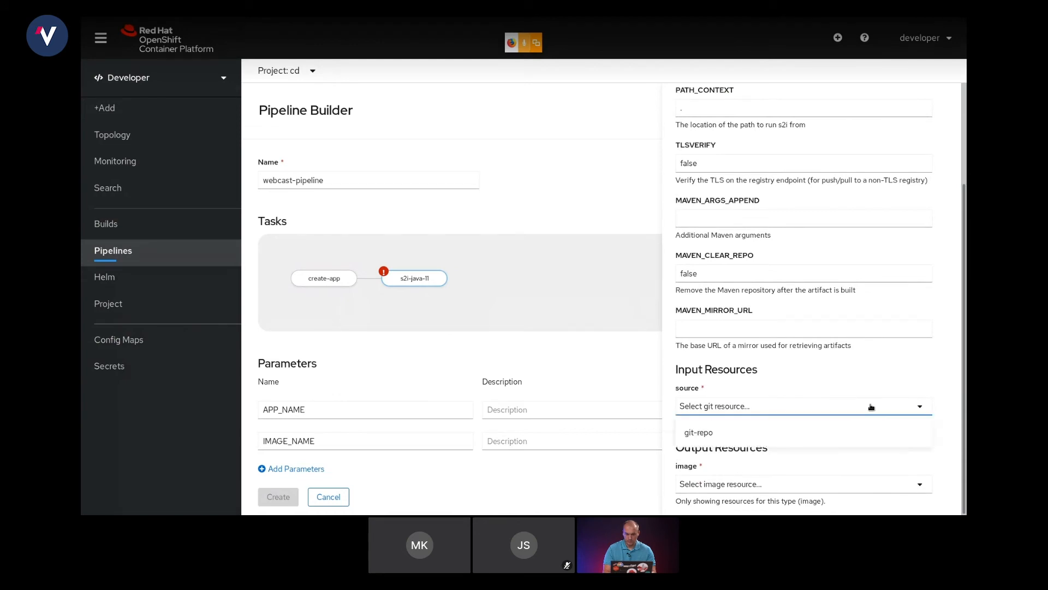
{"action": "left_click", "coordinate": [841, 433]}
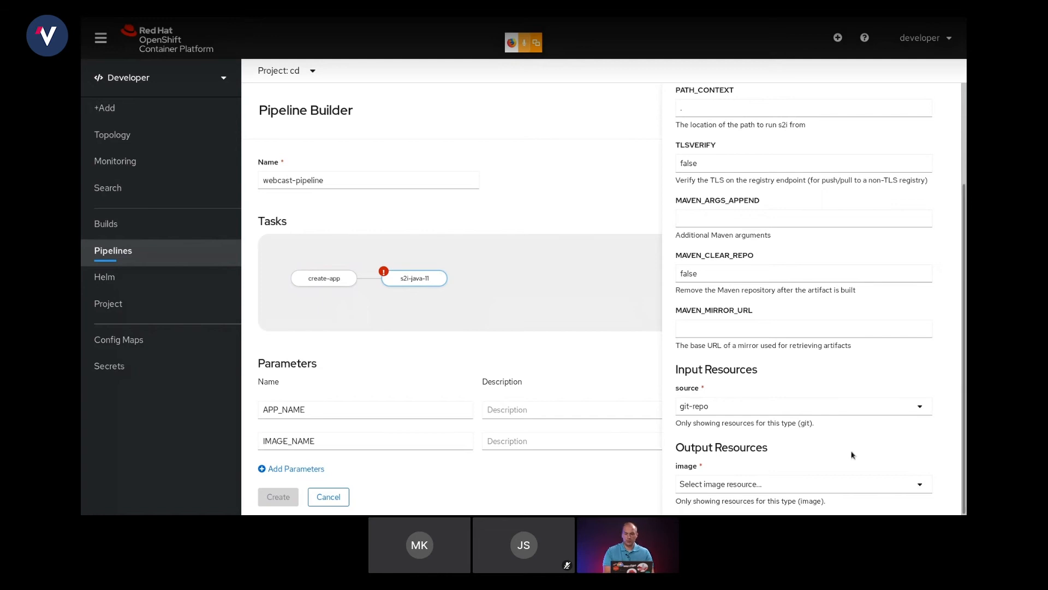
{"action": "left_click", "coordinate": [780, 490]}
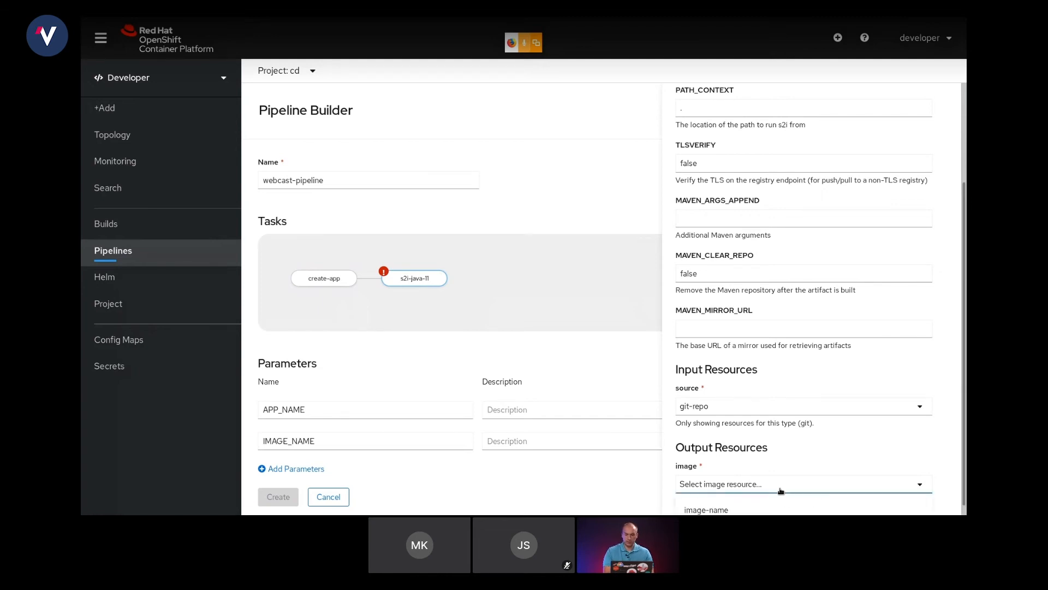
{"action": "scroll", "coordinate": [764, 497], "scroll_direction": "down", "scroll_amount": 1}
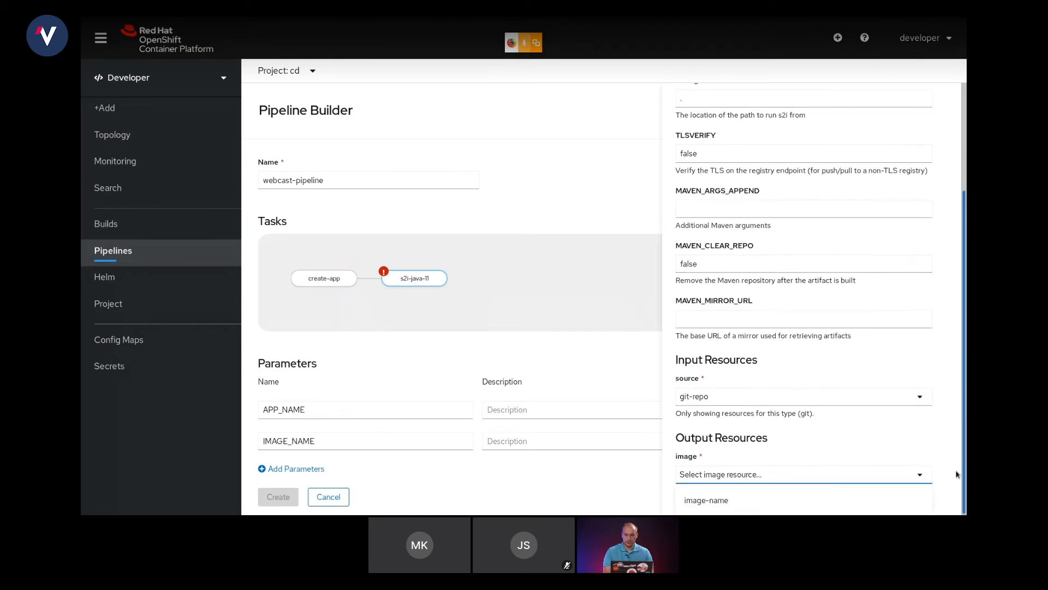
{"action": "left_click", "coordinate": [754, 501]}
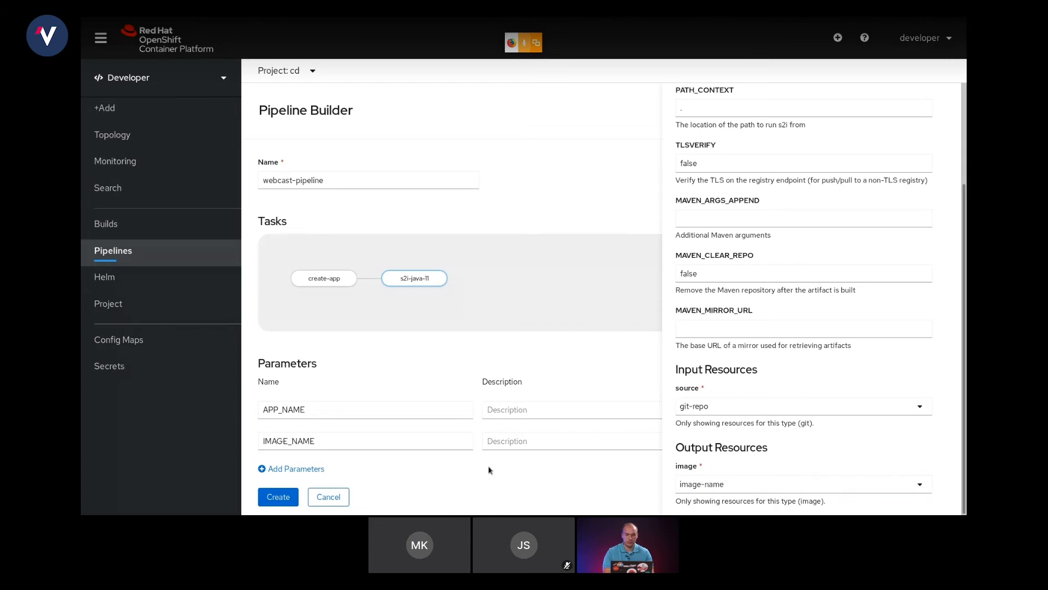
Add an openshift-client task sequentially after the s2i-java-11 task
{"action": "mouse_move", "coordinate": [421, 280]}
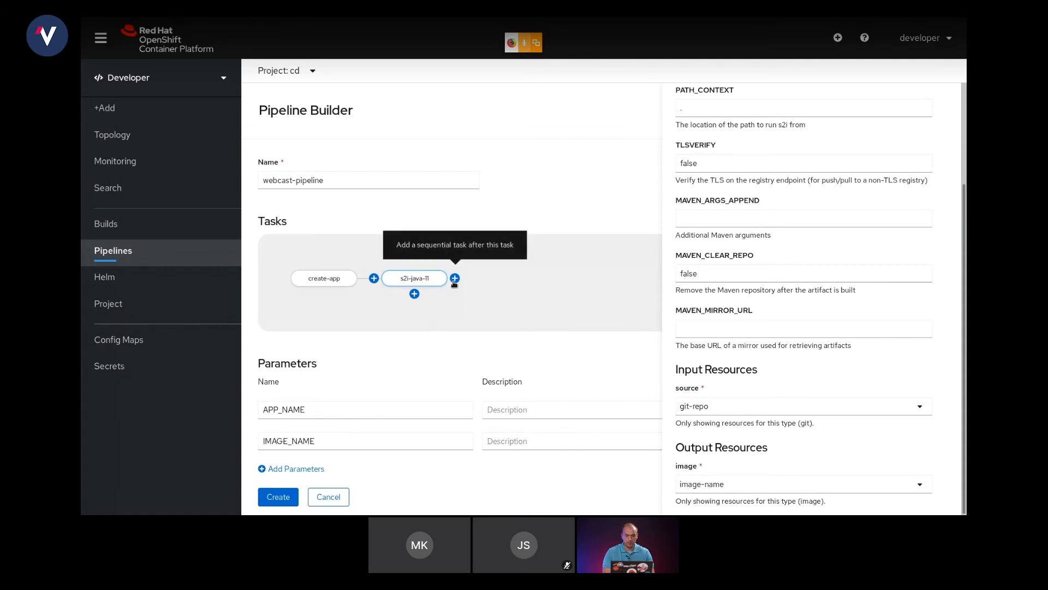
{"action": "left_click", "coordinate": [454, 279]}
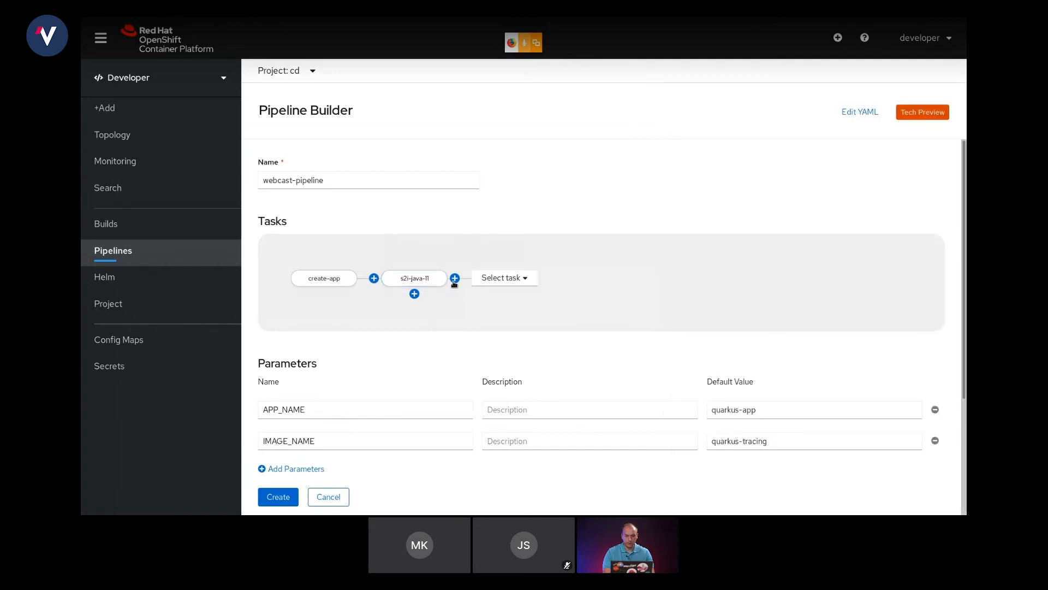
{"action": "left_click", "coordinate": [501, 279]}
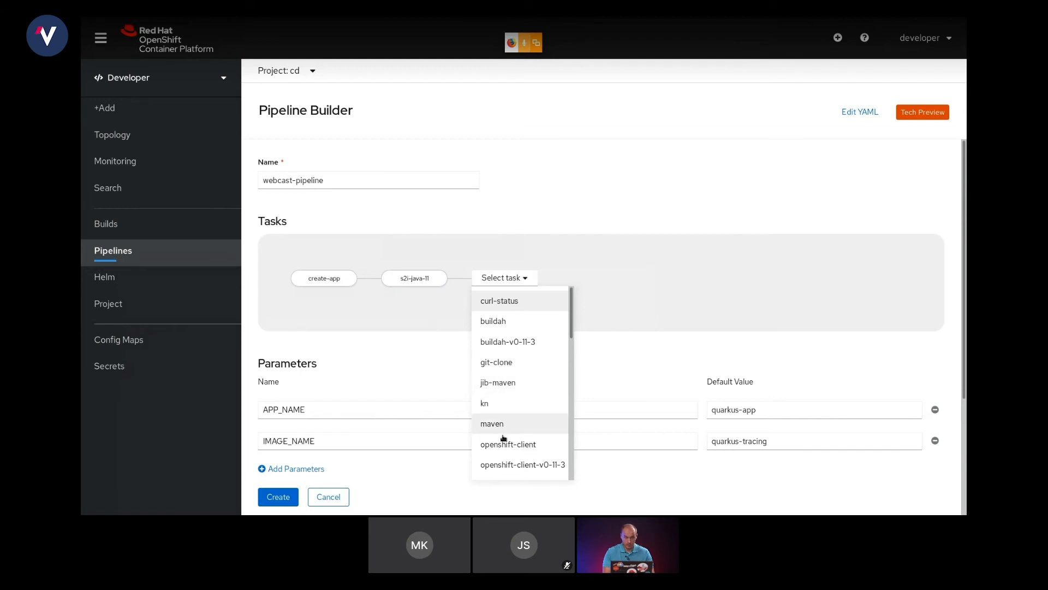
{"action": "left_click", "coordinate": [503, 450]}
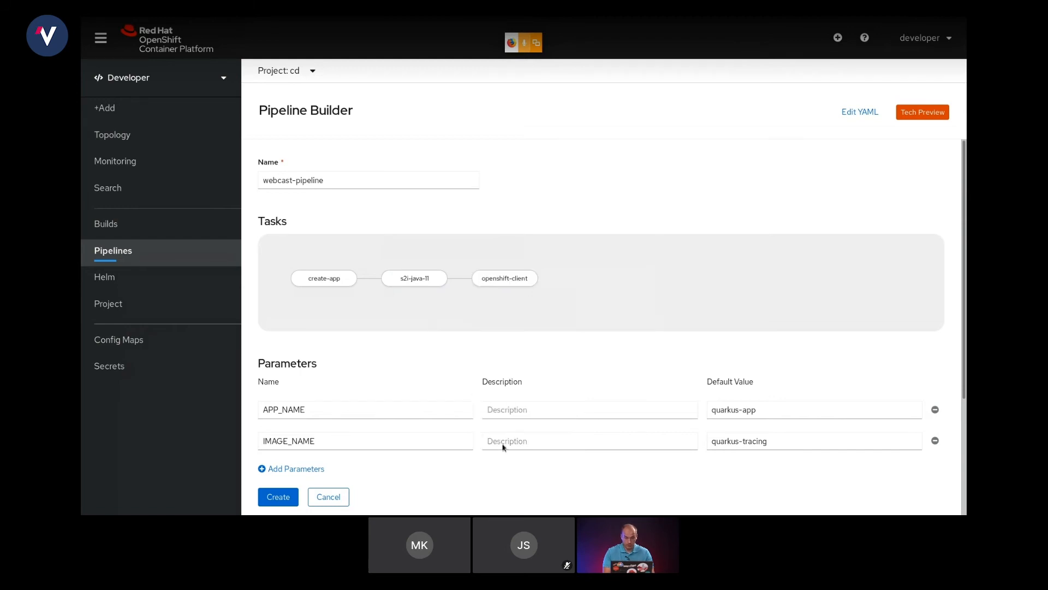
Set the display name of the new openshift-client task at the end of the pipeline to deploy-app
{"action": "left_click", "coordinate": [507, 280]}
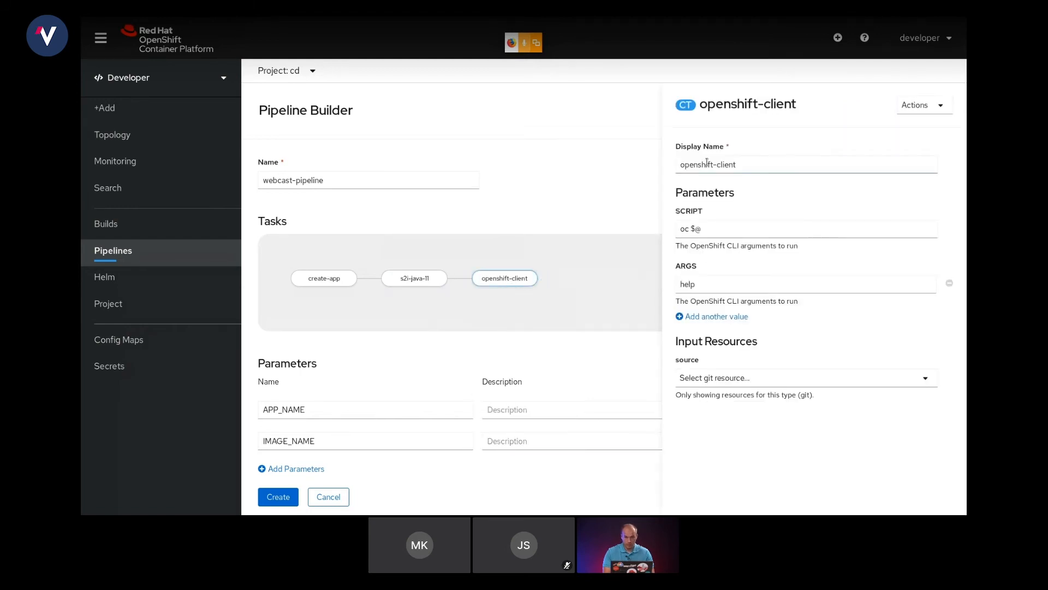
{"action": "left_click_drag", "start_coordinate": [754, 165], "coordinate": [641, 152]}
{"action": "type", "text": "crea"}
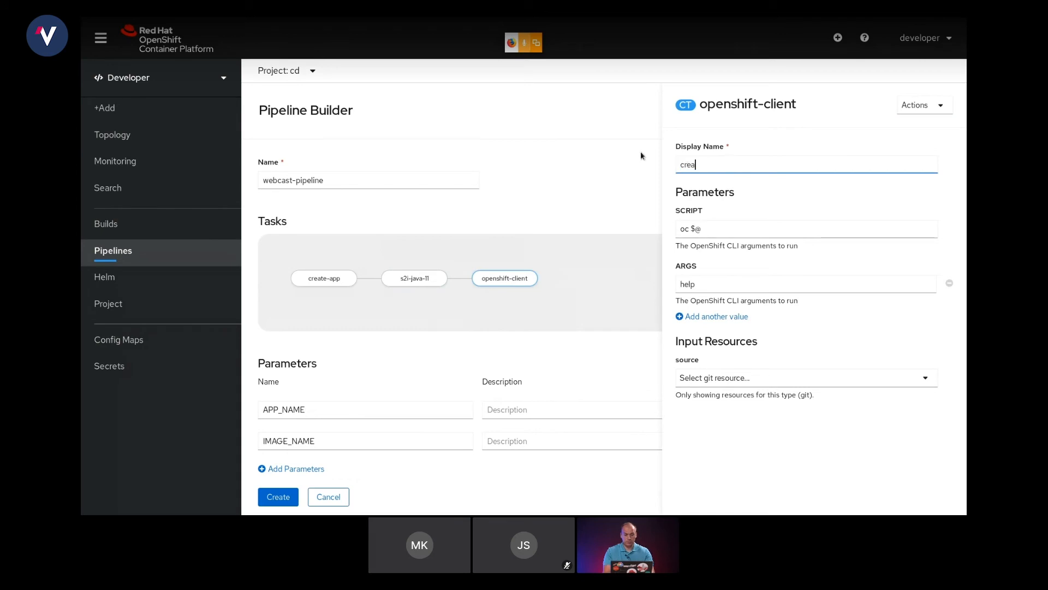
{"action": "type", "text": "te-app"}
{"action": "key", "text": "Left"}
{"action": "key", "text": "Left"}
{"action": "key", "text": "Left"}
{"action": "key", "text": "Left"}
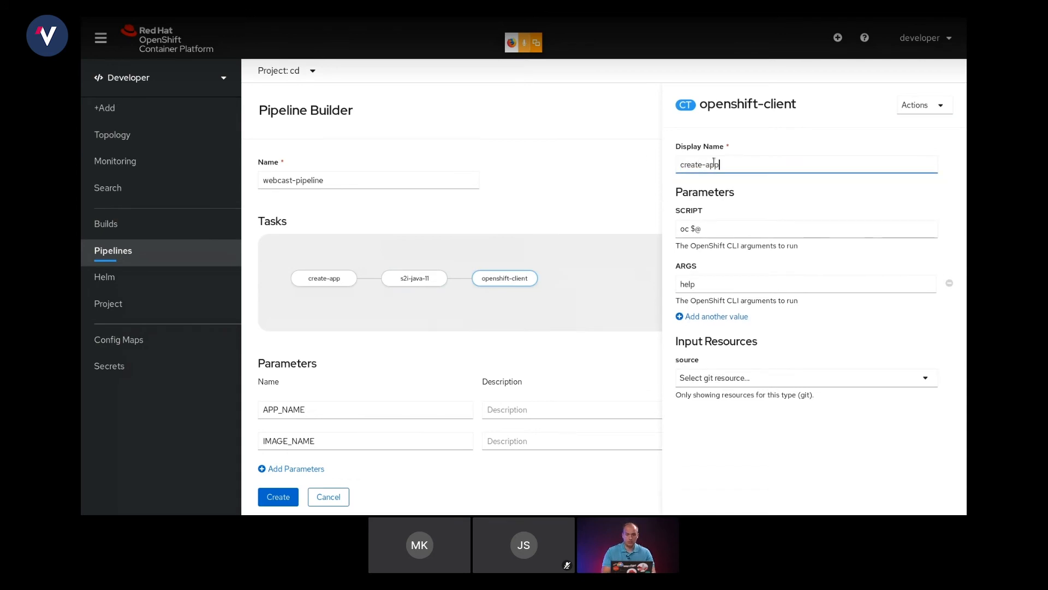
{"action": "key", "text": "ctrl+shift+Left"}
{"action": "type", "text": "deploiy"}
{"action": "key", "text": "BackSpace"}
{"action": "key", "text": "BackSpace"}
{"action": "type", "text": "y"}
Set the ARGS parameter of the deploy-app task to new-app $(params.IMAGE_NAME) -n $(params.APP_NAME)
{"action": "double_click", "coordinate": [691, 284]}
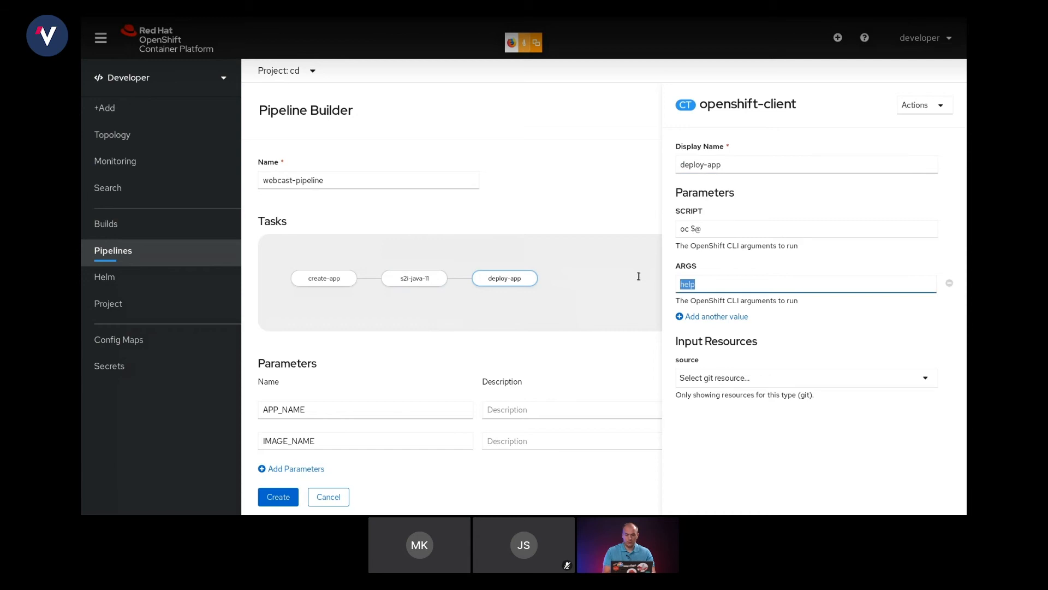
{"action": "type", "text": "new-app $()"}
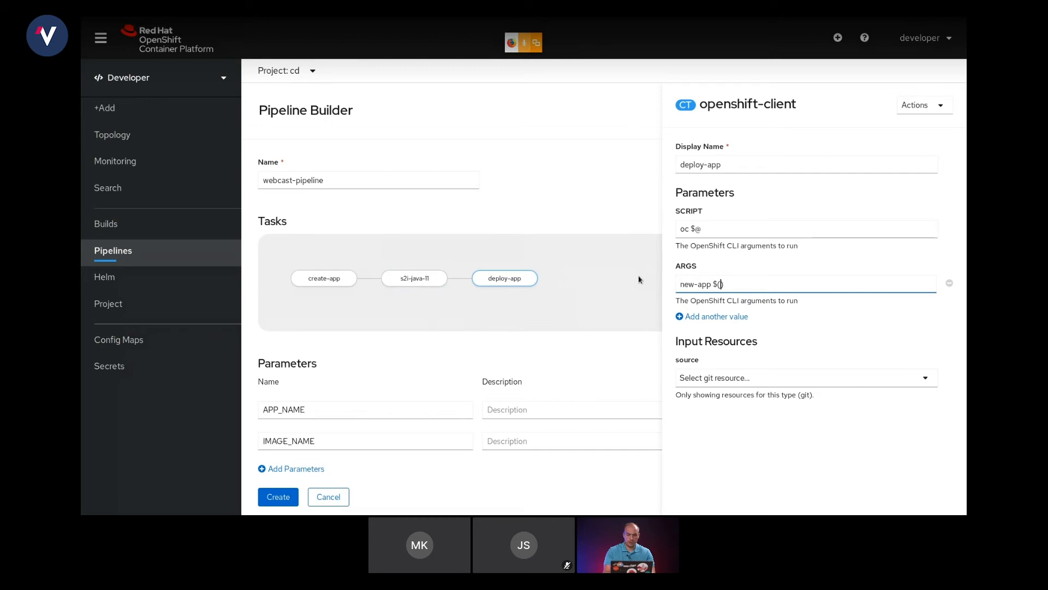
{"action": "type", "text": "params.IMAGE_NAME"}
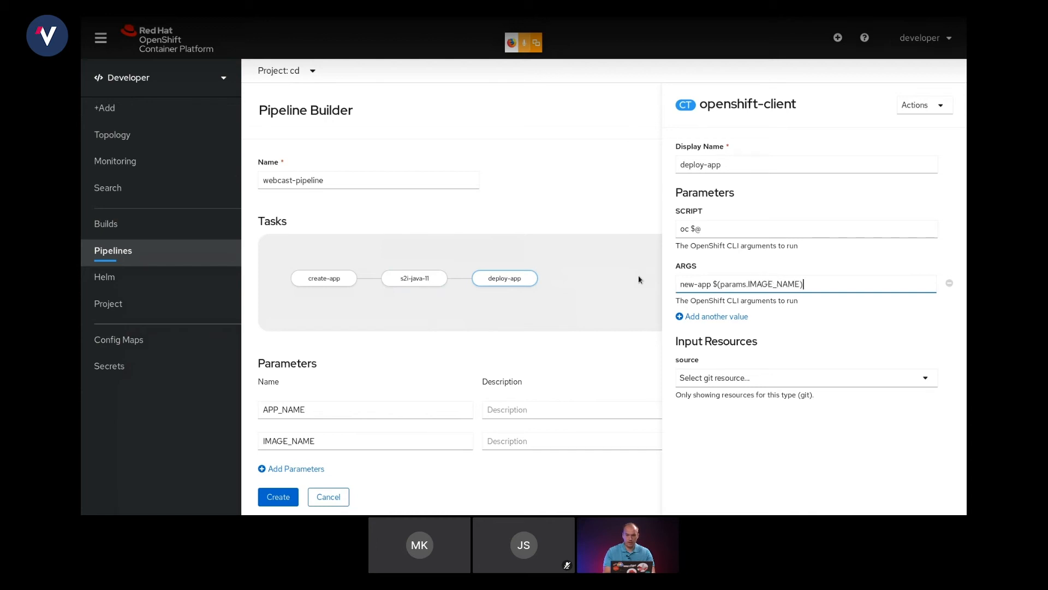
{"action": "type", "text": " -n"}
{"action": "type", "text": "$()"}
{"action": "key", "text": "Left"}
{"action": "type", "text": "params.APP_NAME"}
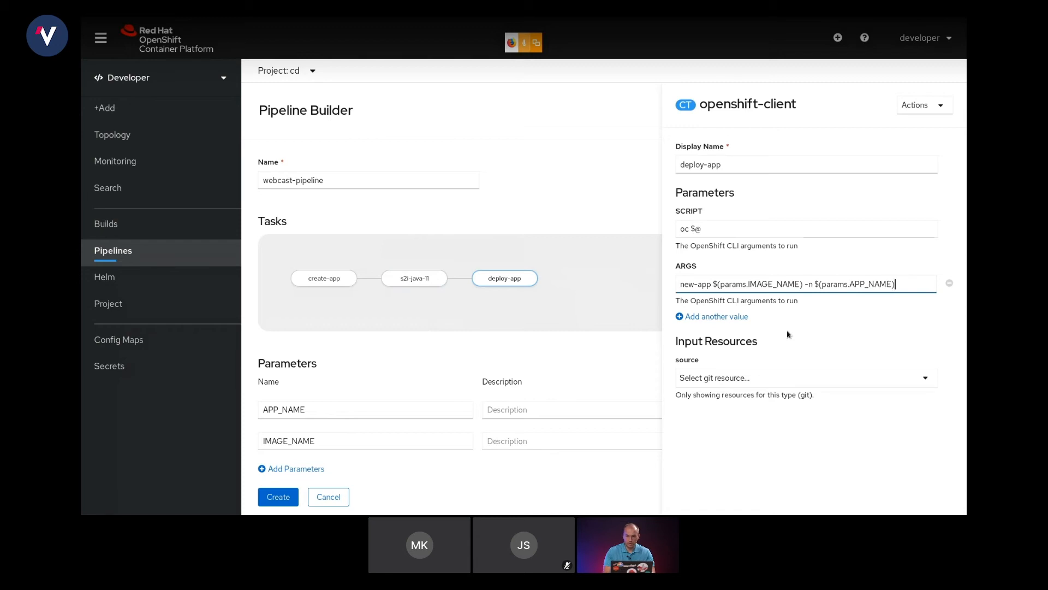
Copy the -n $(params.APP_NAME) portion of the deploy-app task's arguments
{"action": "key", "text": "ctrl+shift+Left"}
{"action": "key", "text": "ctrl+shift+Left"}
{"action": "key", "text": "ctrl+shift+Left"}
{"action": "key", "text": "ctrl+shift+Left"}
{"action": "key", "text": "shift+Left"}
{"action": "key", "text": "ctrl+c"}
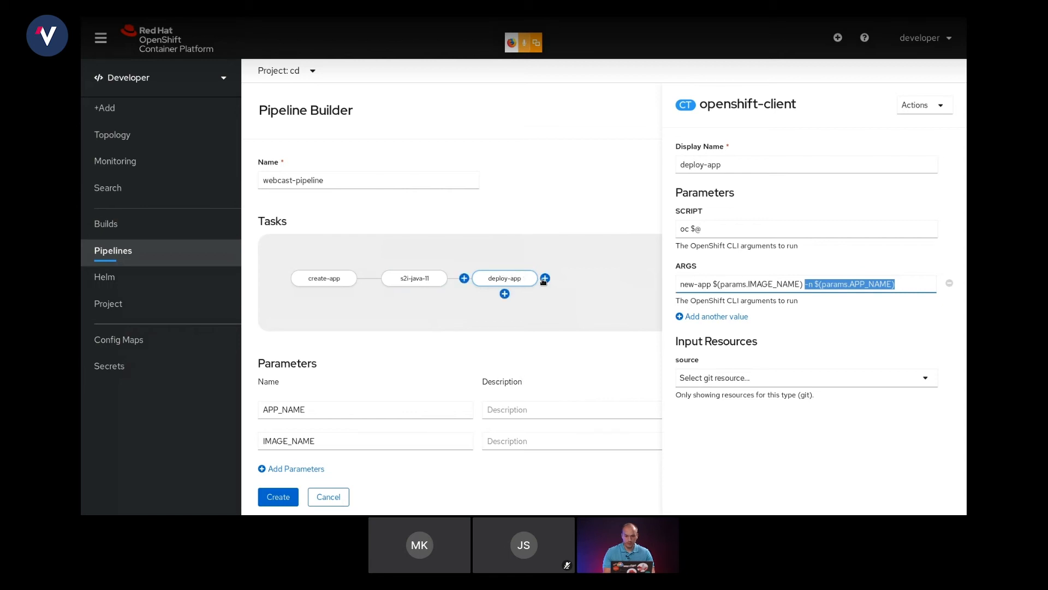
Add an openshift-client task sequentially after the deploy-app task
{"action": "left_click", "coordinate": [544, 279]}
{"action": "left_click", "coordinate": [589, 278]}
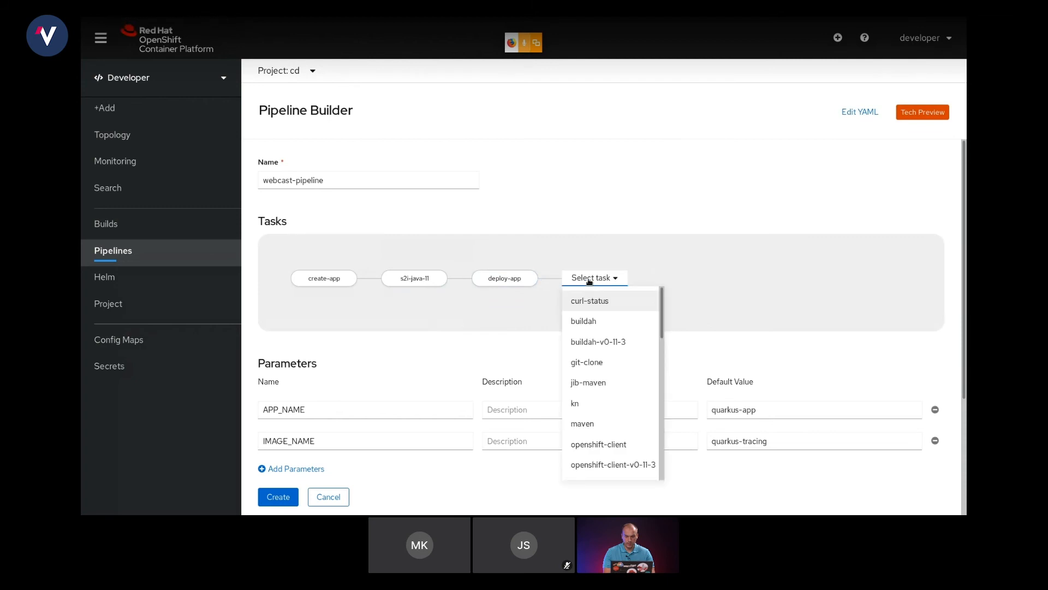
{"action": "left_click", "coordinate": [616, 444]}
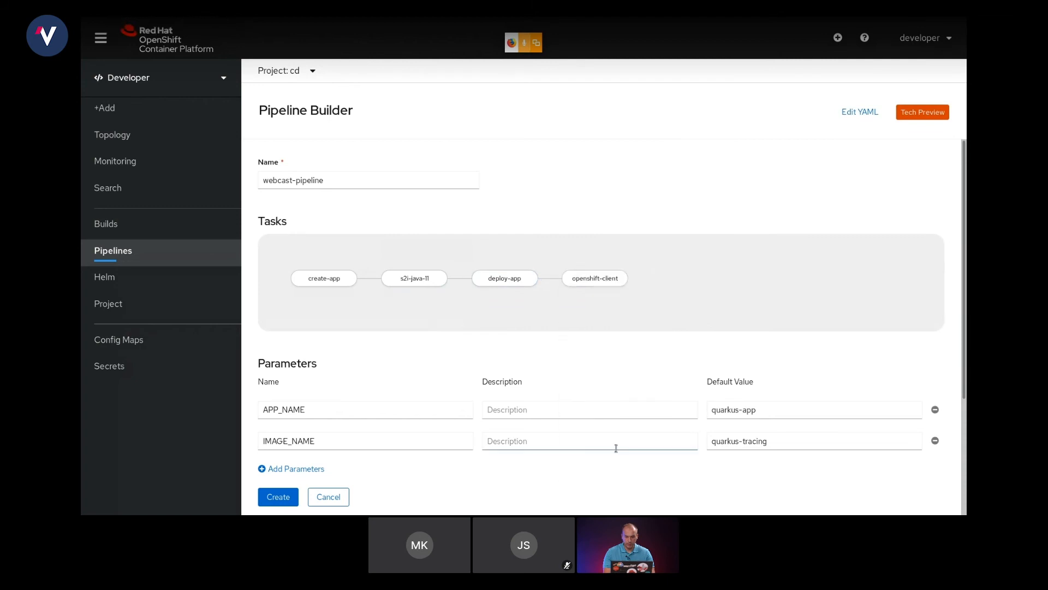
Set the display name of the openshift-client task following deploy-app to verify-app
{"action": "left_click", "coordinate": [595, 277]}
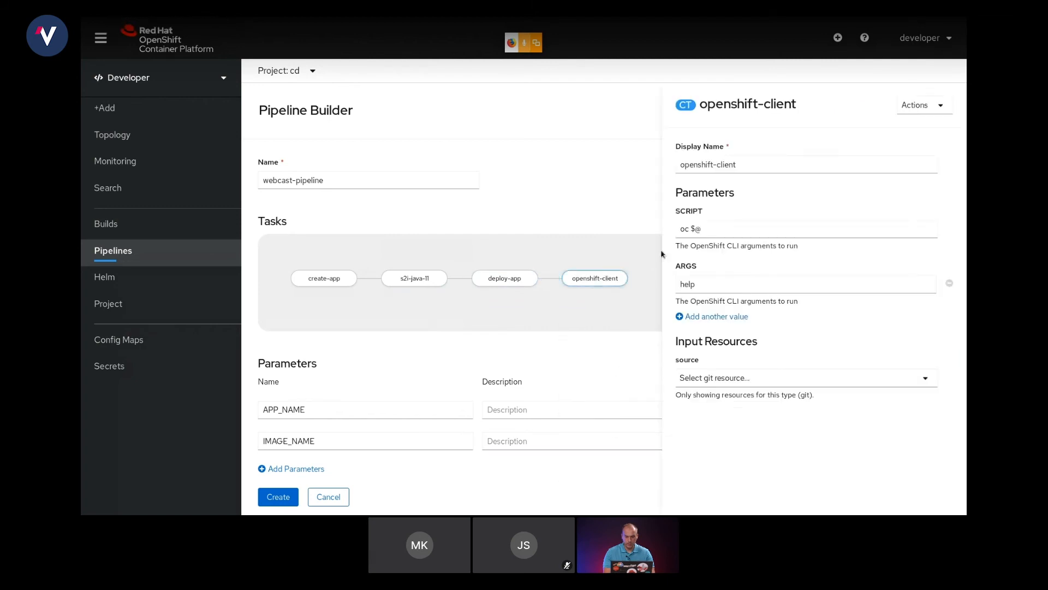
{"action": "left_click", "coordinate": [737, 165]}
{"action": "key", "text": "ctrl+a"}
{"action": "type", "text": "v"}
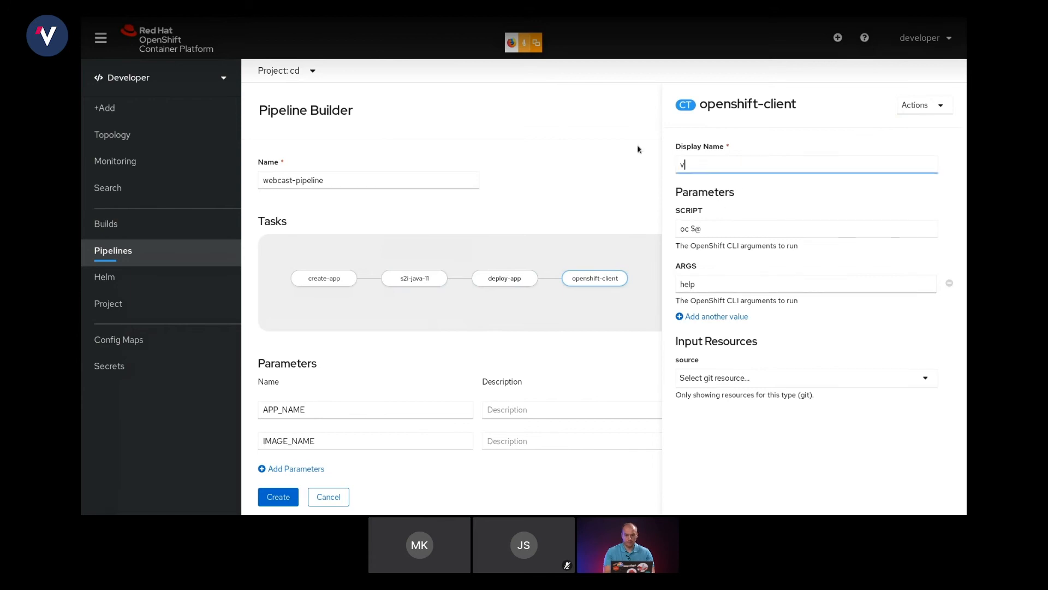
{"action": "type", "text": "eryf"}
{"action": "type", "text": "y-app"}
{"action": "left_click", "coordinate": [693, 165]}
{"action": "key", "text": "BackSpace"}
{"action": "type", "text": "i"}
Set the ARGS parameter of the verify-app task to status --suggest -n $(params.APP_NAME), reusing the copied namespace argument
{"action": "double_click", "coordinate": [689, 284]}
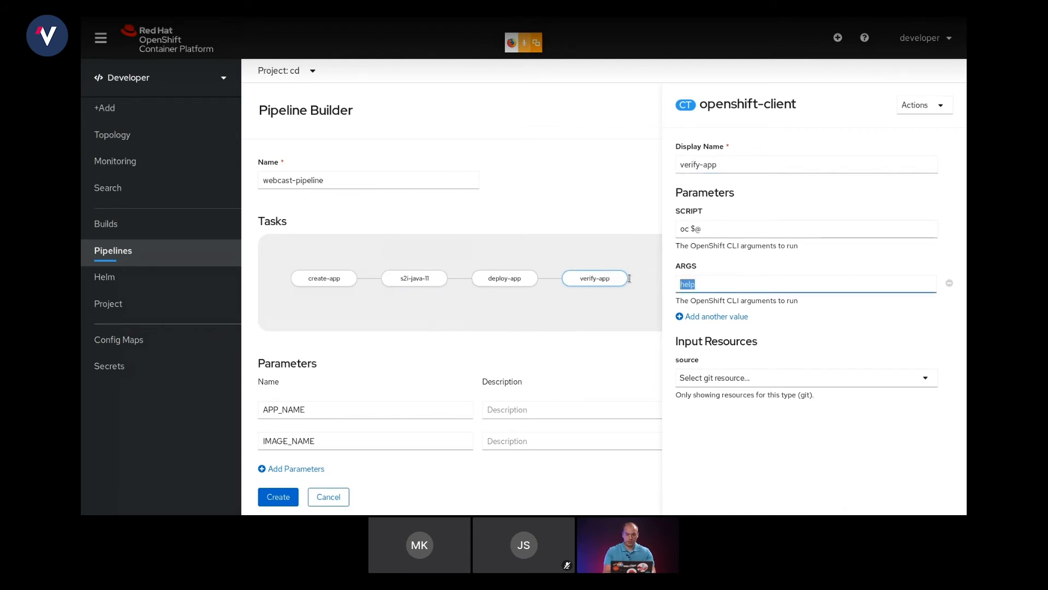
{"action": "type", "text": "stat"}
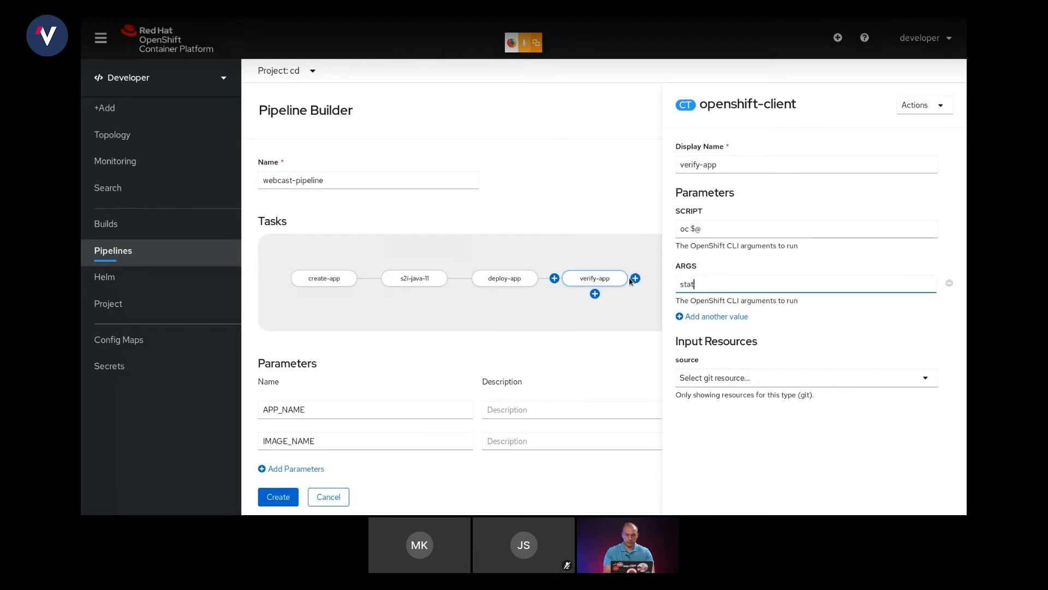
{"action": "type", "text": "us --suggest"}
{"action": "key", "text": "ctrl+v"}
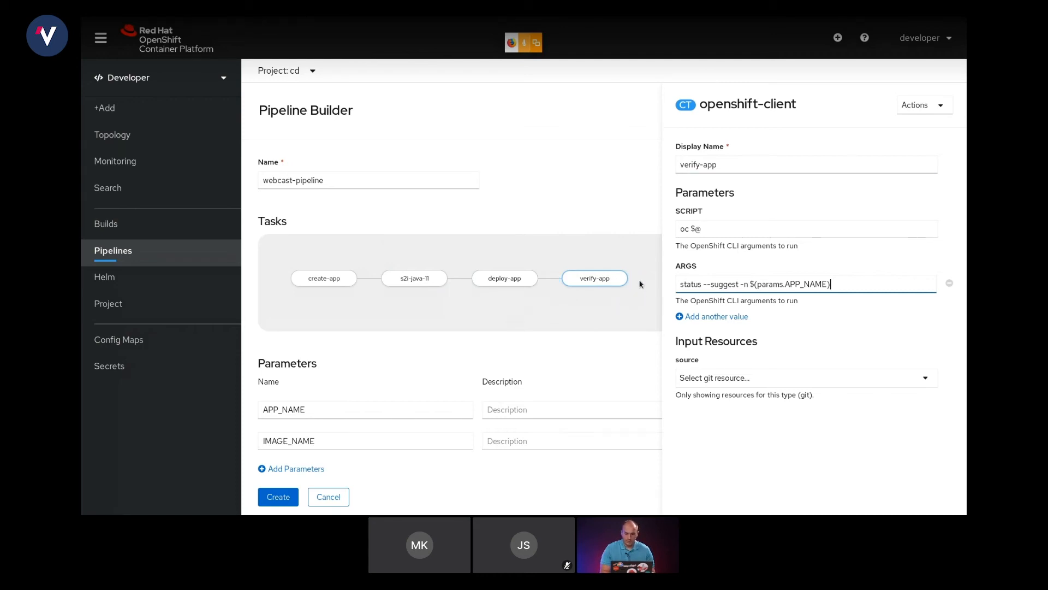
Add an openshift-client task sequentially after the verify-app task
{"action": "mouse_move", "coordinate": [635, 279]}
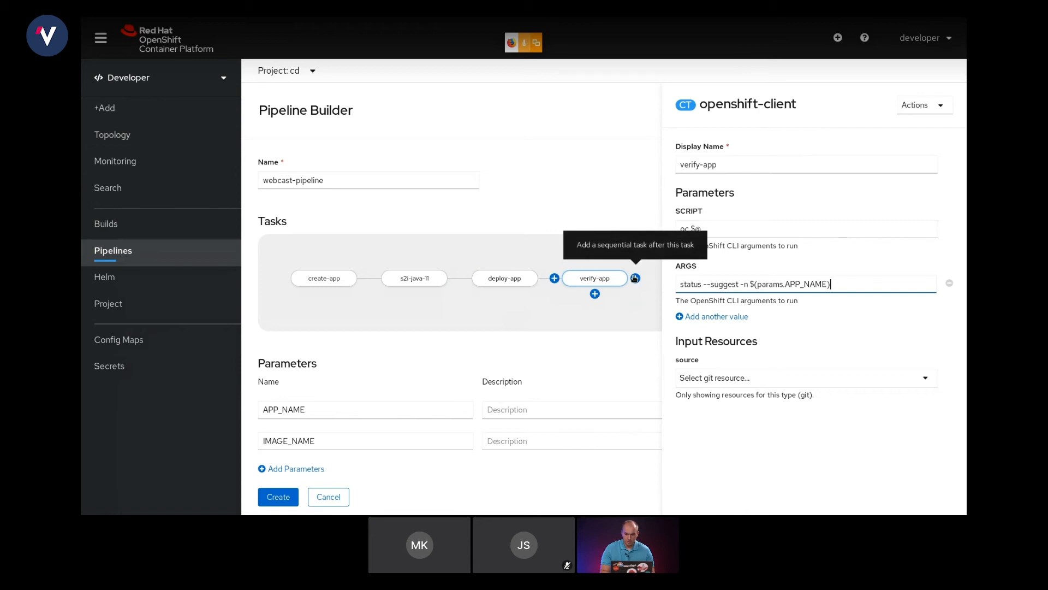
{"action": "left_click", "coordinate": [635, 278]}
{"action": "left_click", "coordinate": [678, 279]}
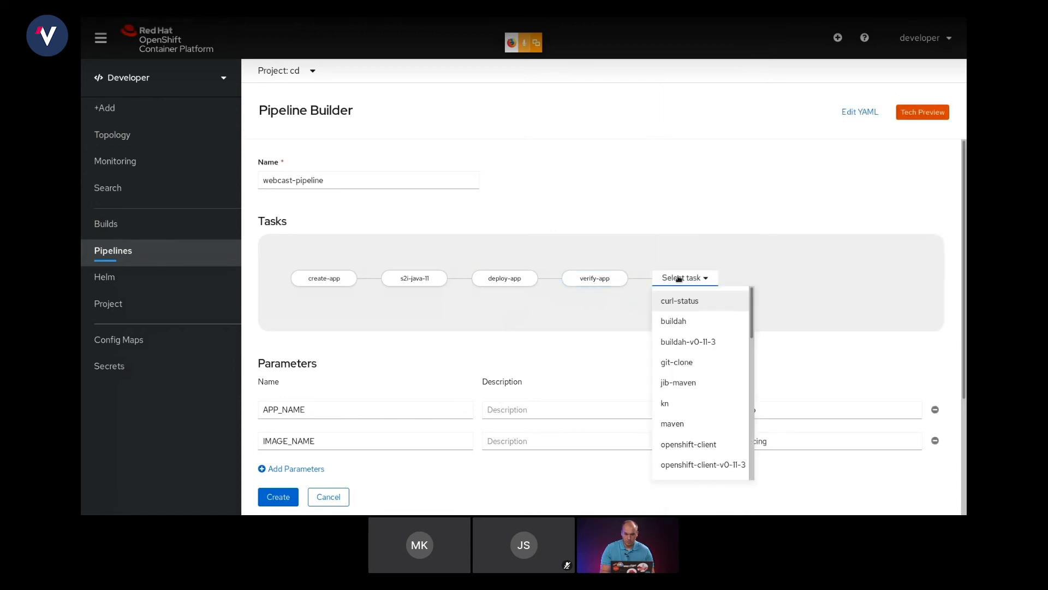
{"action": "left_click", "coordinate": [694, 442]}
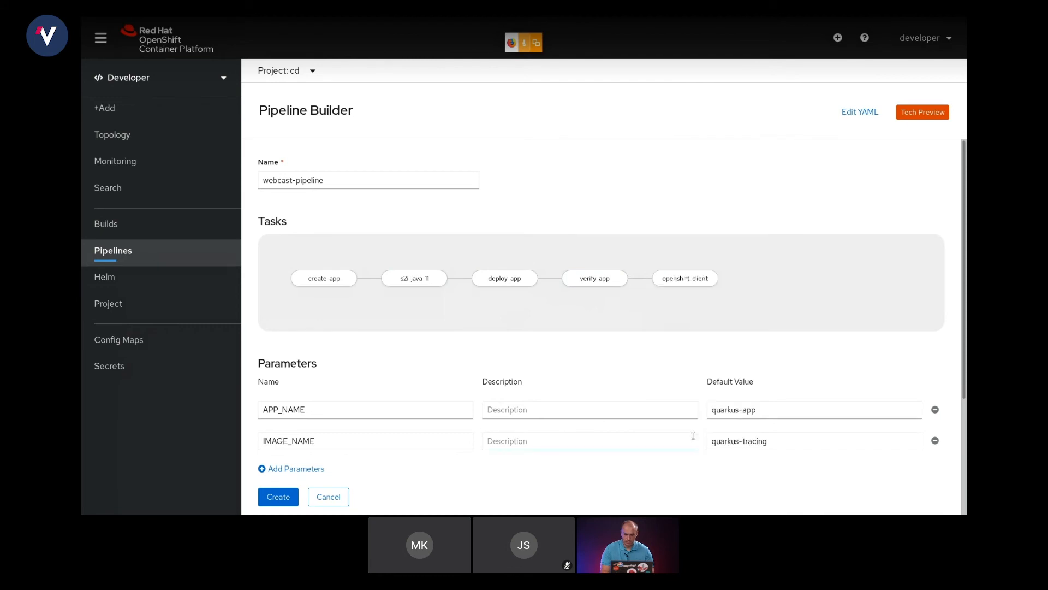
Set the display name of the openshift-client task following verify-app to delete-app
{"action": "left_click", "coordinate": [698, 286]}
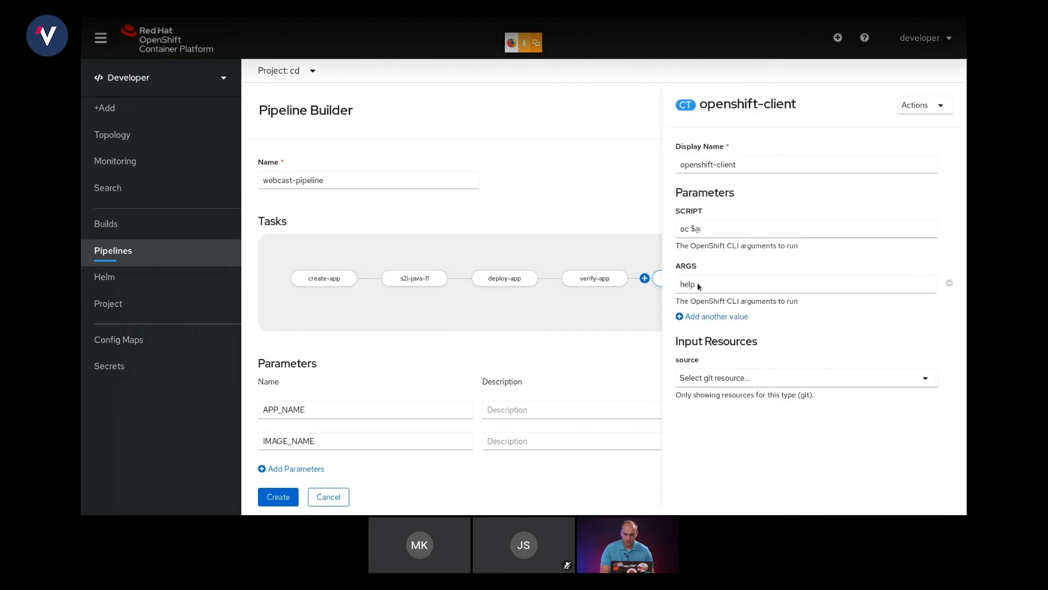
{"action": "left_click", "coordinate": [699, 284]}
{"action": "left_click_drag", "start_coordinate": [754, 162], "coordinate": [655, 156]}
{"action": "type", "text": "delete"}
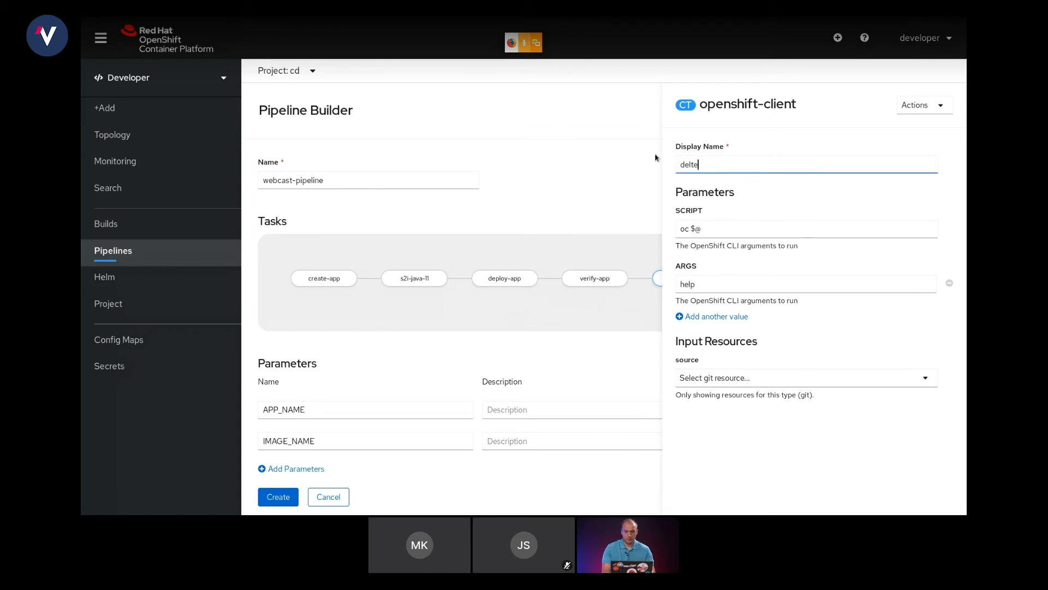
{"action": "type", "text": "-app"}
Set the ARGS parameter of the delete-app task to delete project $(params.APP_NAME), without the -n flag, and close the task's settings
{"action": "left_click", "coordinate": [700, 284]}
{"action": "left_click_drag", "start_coordinate": [701, 284], "coordinate": [641, 282]}
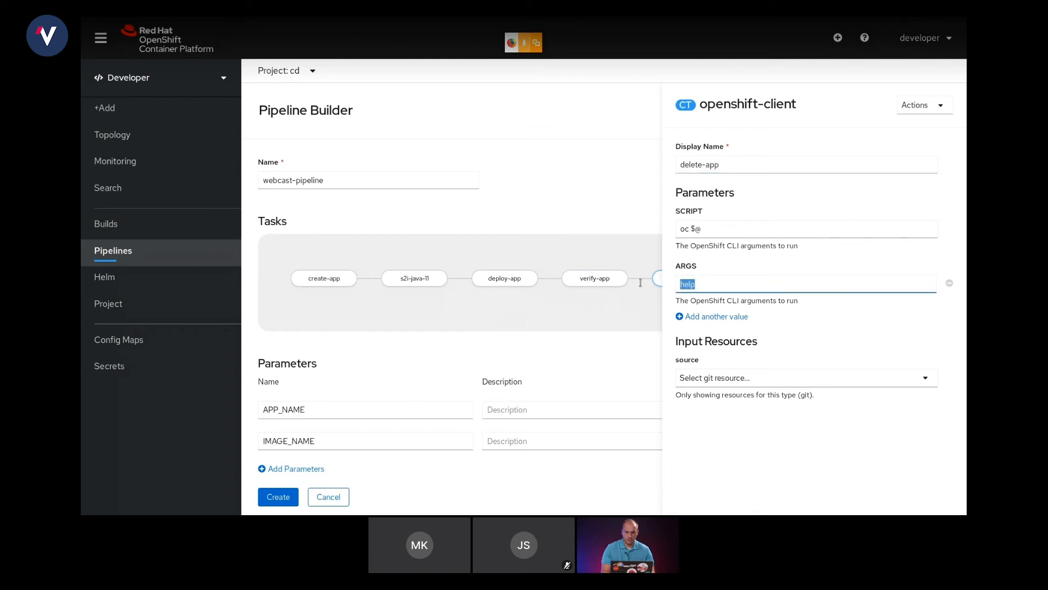
{"action": "type", "text": "delete project -n"}
{"action": "type", "text": "$(params.APP_NAME)"}
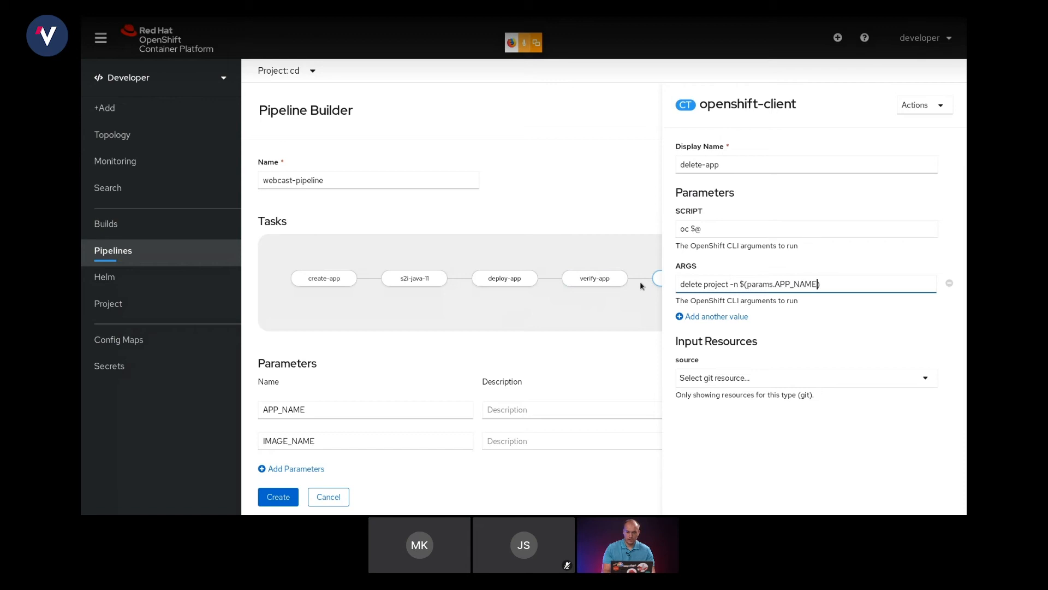
{"action": "key", "text": "Left"}
{"action": "key", "text": "Left"}
{"action": "key", "text": "Left"}
{"action": "key", "text": "Left"}
{"action": "key", "text": "Left"}
{"action": "key", "text": "Left"}
{"action": "key", "text": "Left"}
{"action": "key", "text": "Left"}
{"action": "key", "text": "Left"}
{"action": "key", "text": "Left"}
{"action": "key", "text": "Left"}
{"action": "key", "text": "Left"}
{"action": "key", "text": "Left"}
{"action": "key", "text": "Left"}
{"action": "key", "text": "Left"}
{"action": "key", "text": "Left"}
{"action": "key", "text": "Left"}
{"action": "key", "text": "Left"}
{"action": "key", "text": "BackSpace"}
{"action": "key", "text": "BackSpace"}
{"action": "key", "text": "BackSpace"}
{"action": "left_click", "coordinate": [605, 363]}
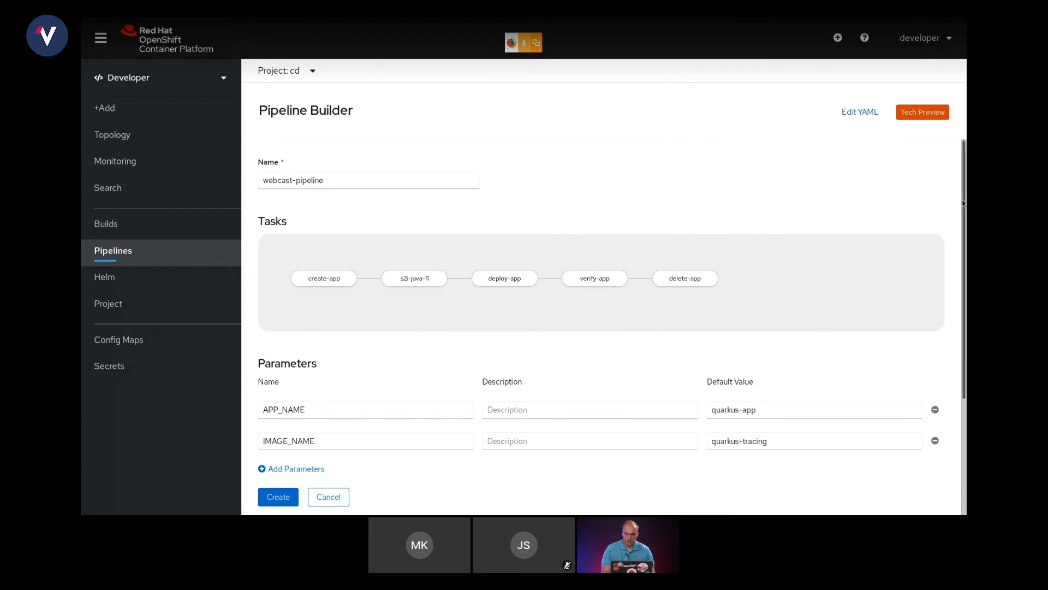
Create the webcast-pipeline from the configured parameters, resources and tasks
{"action": "mouse_move", "coordinate": [964, 180]}
{"action": "left_mouse_down"}
{"action": "mouse_move", "coordinate": [964, 262]}
{"action": "mouse_move", "coordinate": [964, 195]}
{"action": "left_mouse_up"}
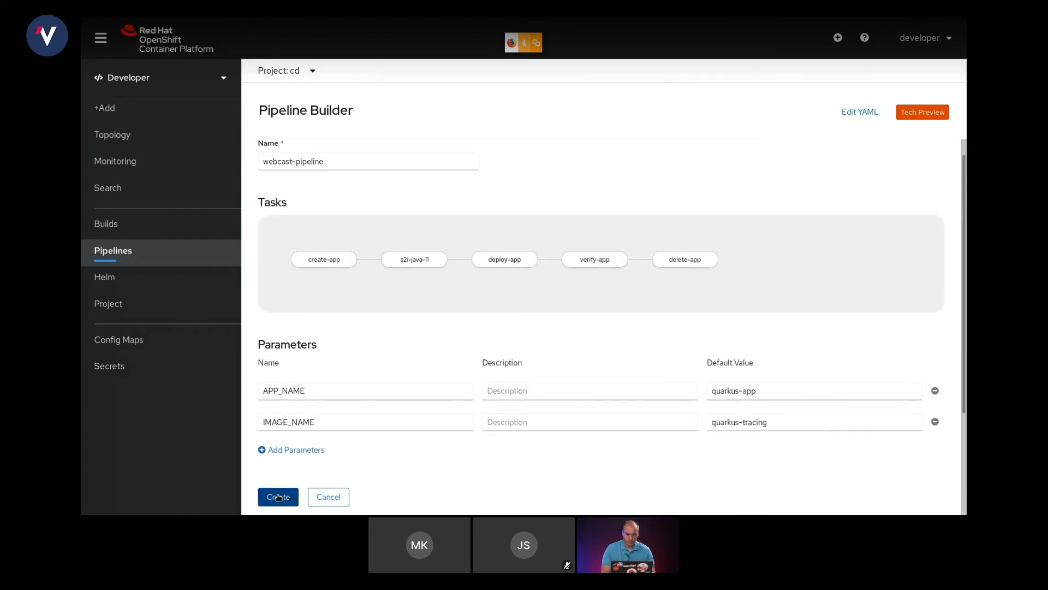
{"action": "left_click", "coordinate": [279, 497]}
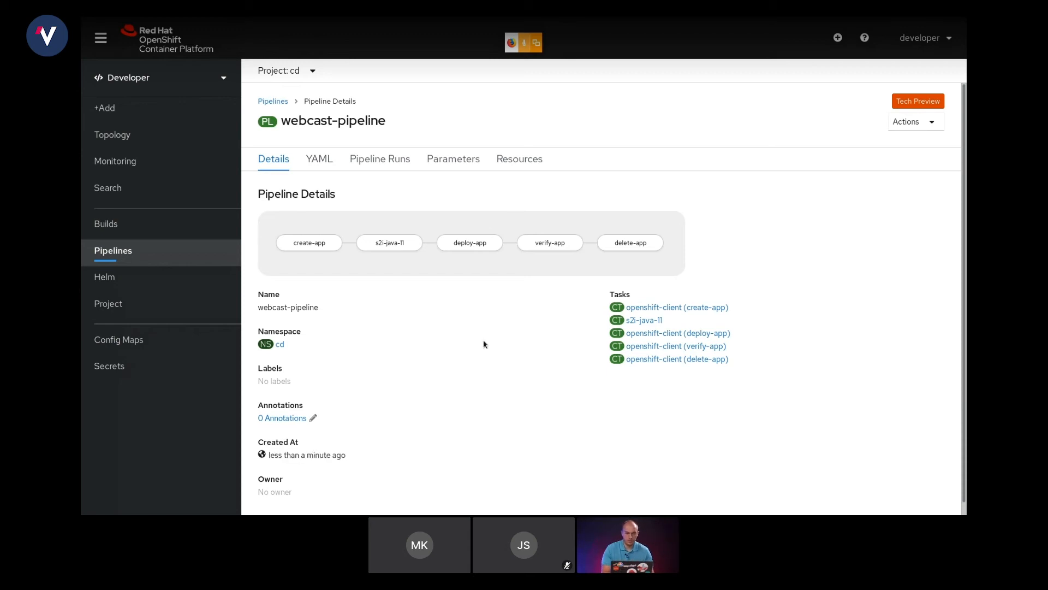
Start a run of webcast-pipeline with APP_NAME quarkus-app, IMAGE_NAME quarkus-tracing, quarkus-app-git-resource and quarkus-app-image-resource
{"action": "left_click", "coordinate": [910, 122]}
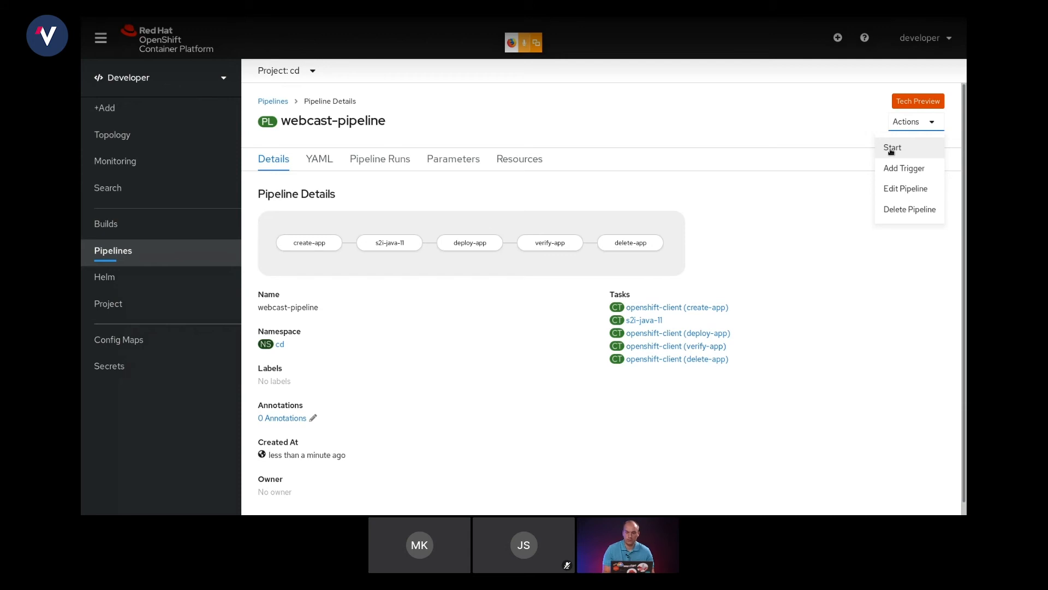
{"action": "left_click", "coordinate": [891, 149]}
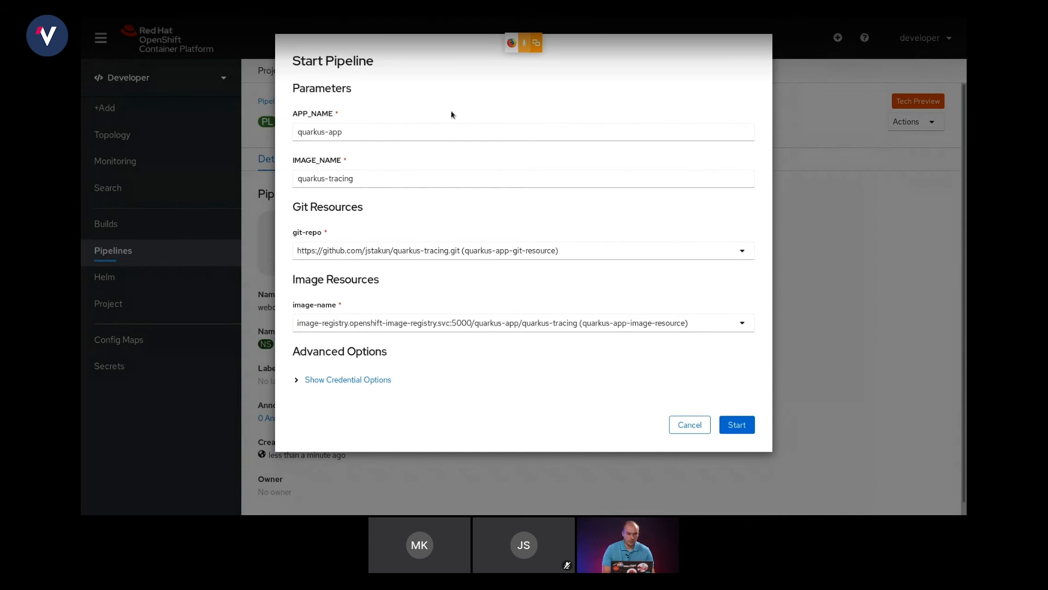
{"action": "left_click", "coordinate": [414, 127]}
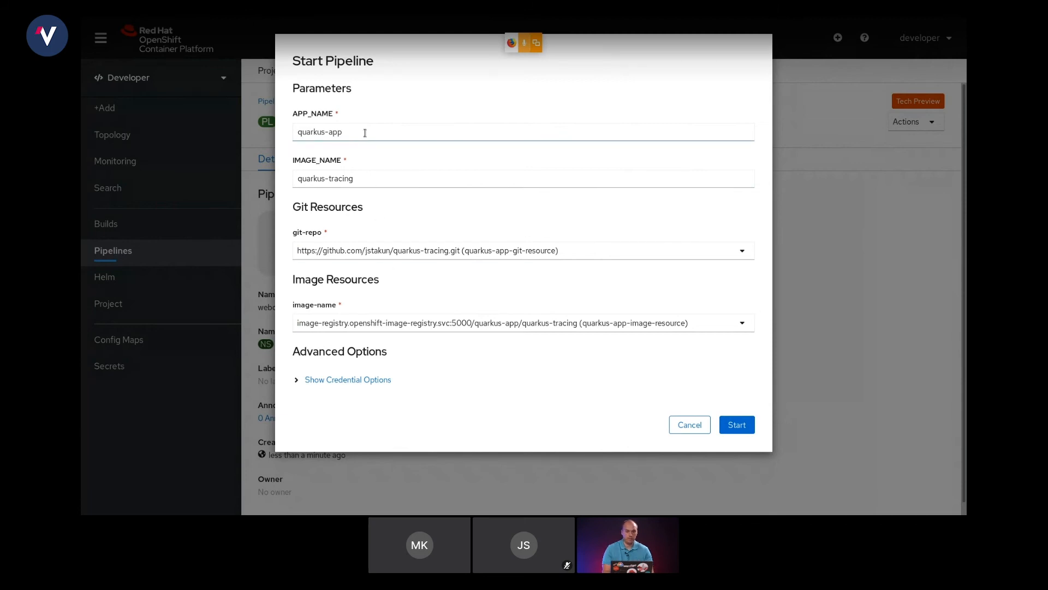
{"action": "left_click", "coordinate": [343, 251]}
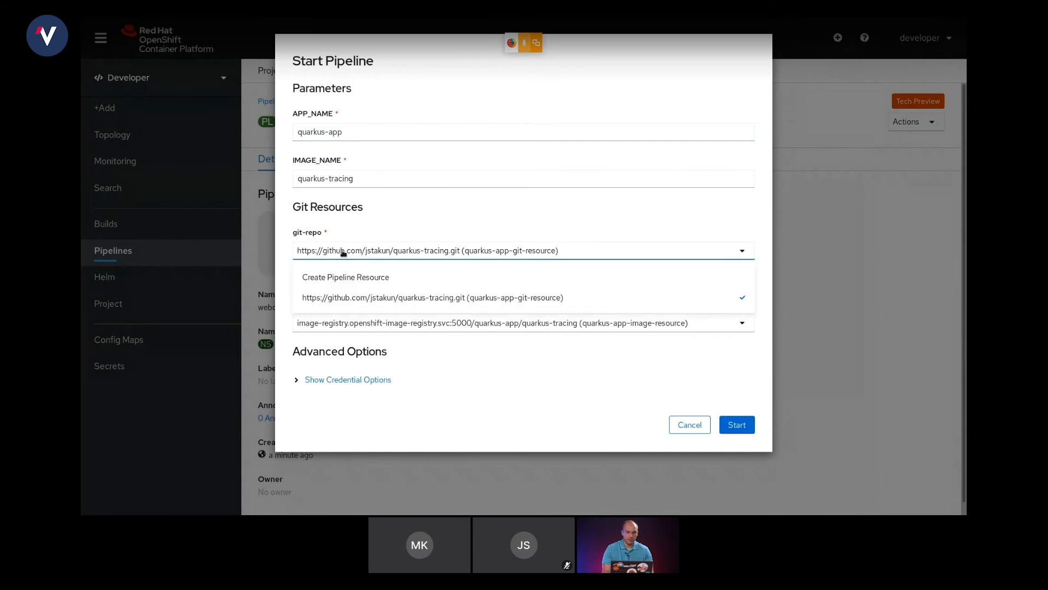
{"action": "left_click", "coordinate": [343, 251]}
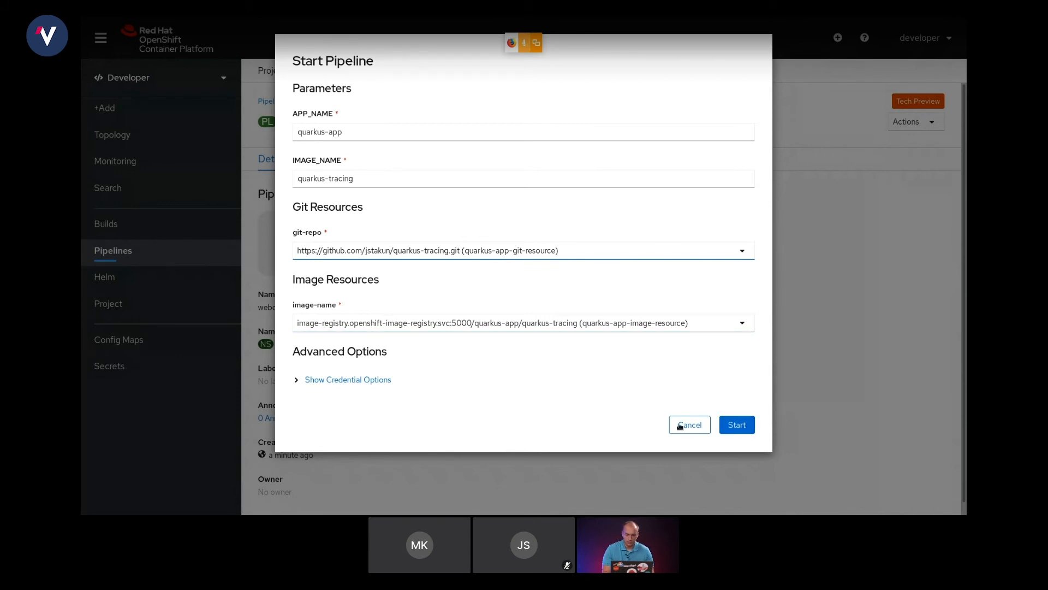
{"action": "left_click", "coordinate": [339, 382]}
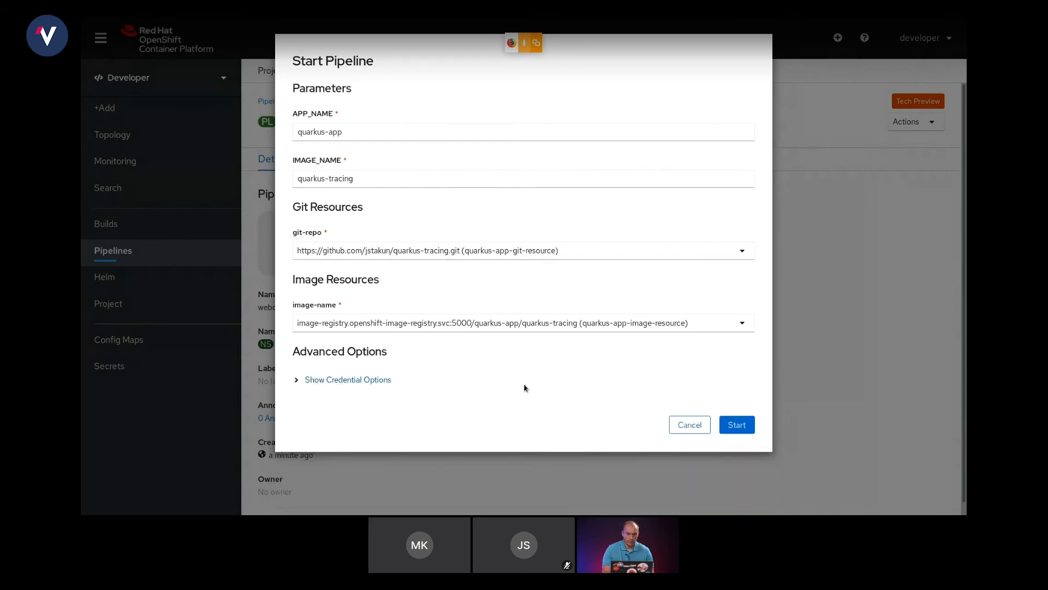
{"action": "left_click", "coordinate": [737, 424]}
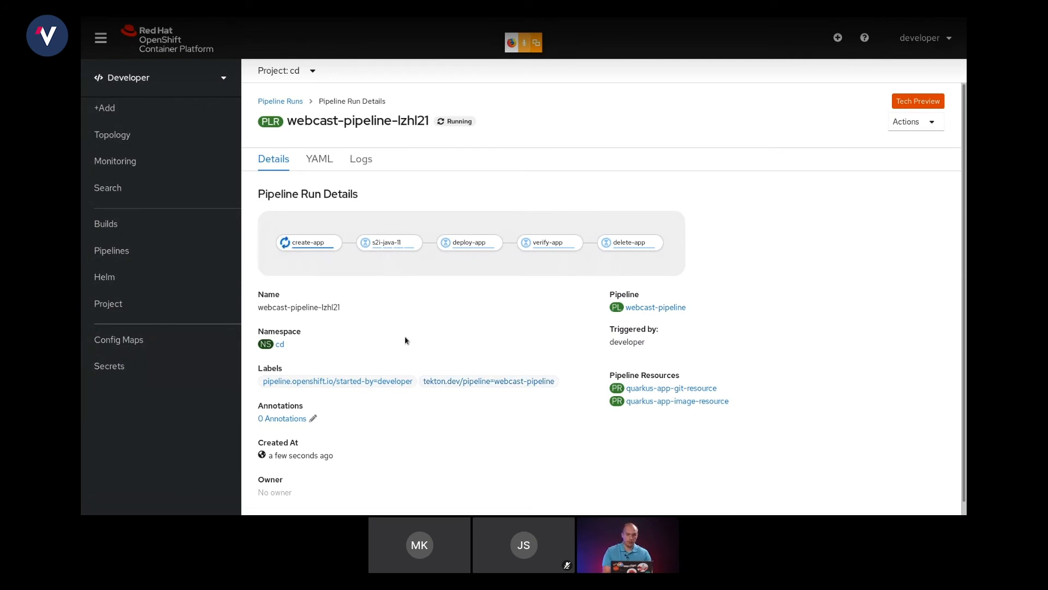
Examine the create-app task's log in the pipeline run for the project name passed to the command
{"action": "left_click", "coordinate": [315, 243]}
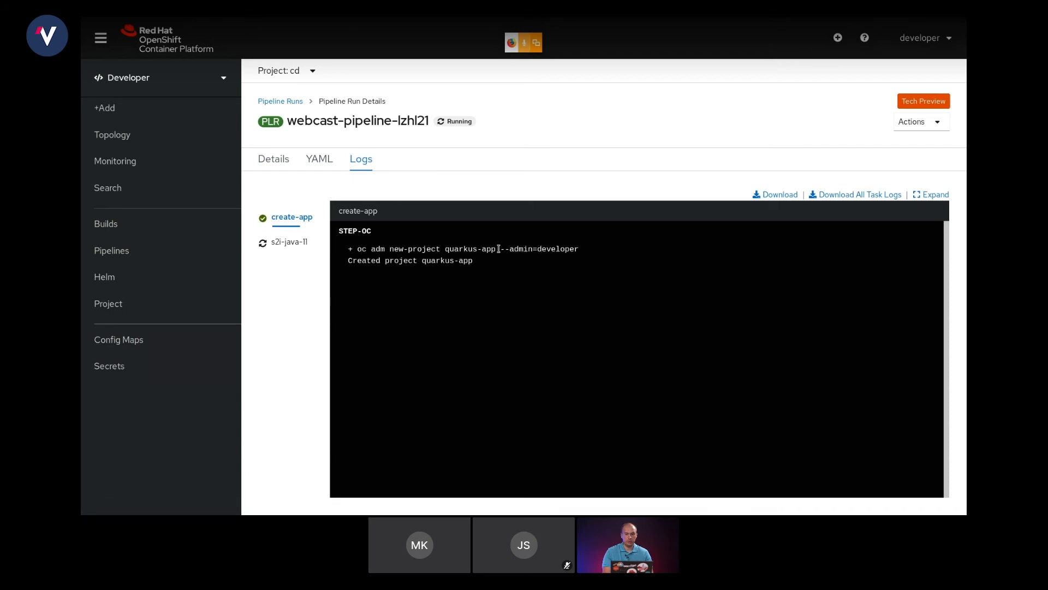
{"action": "left_click_drag", "start_coordinate": [498, 249], "coordinate": [444, 249]}
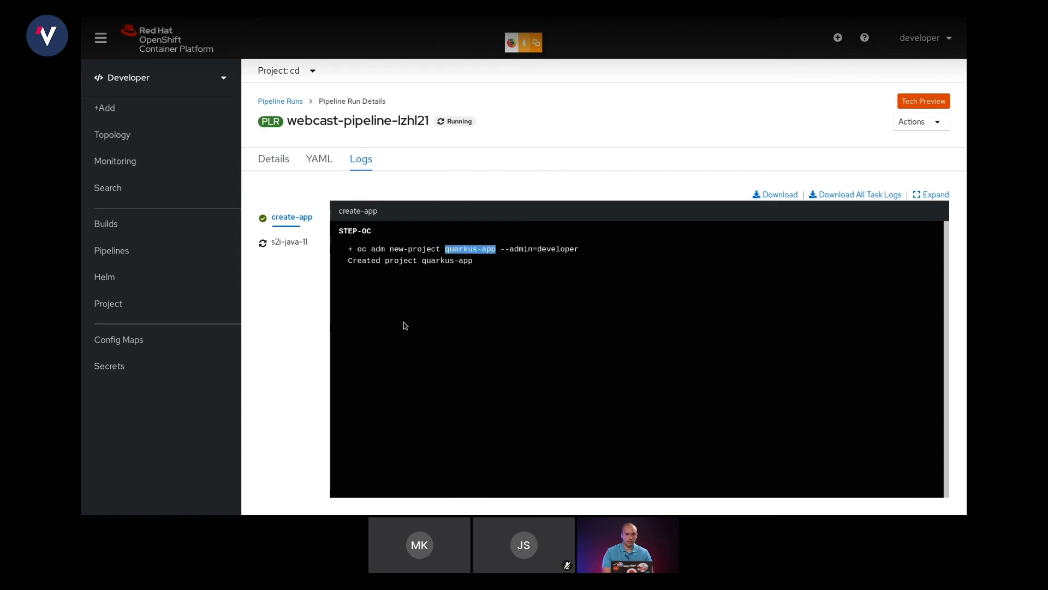
Check the project list in the Administrator perspective for quarkus-app and return to the Developer perspective
{"action": "left_click", "coordinate": [171, 71]}
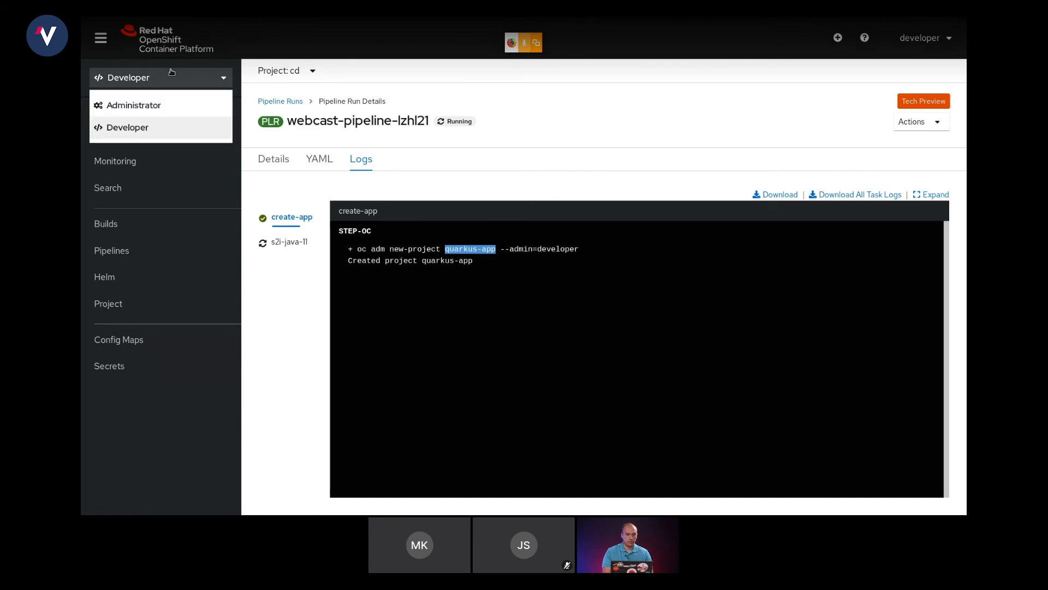
{"action": "left_click", "coordinate": [158, 106]}
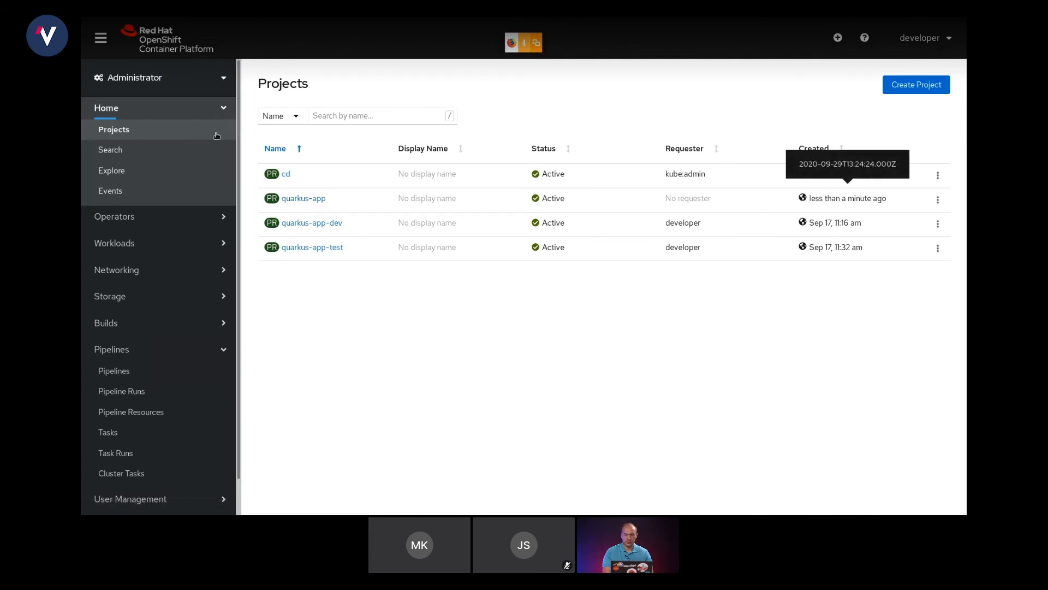
{"action": "left_click", "coordinate": [186, 84]}
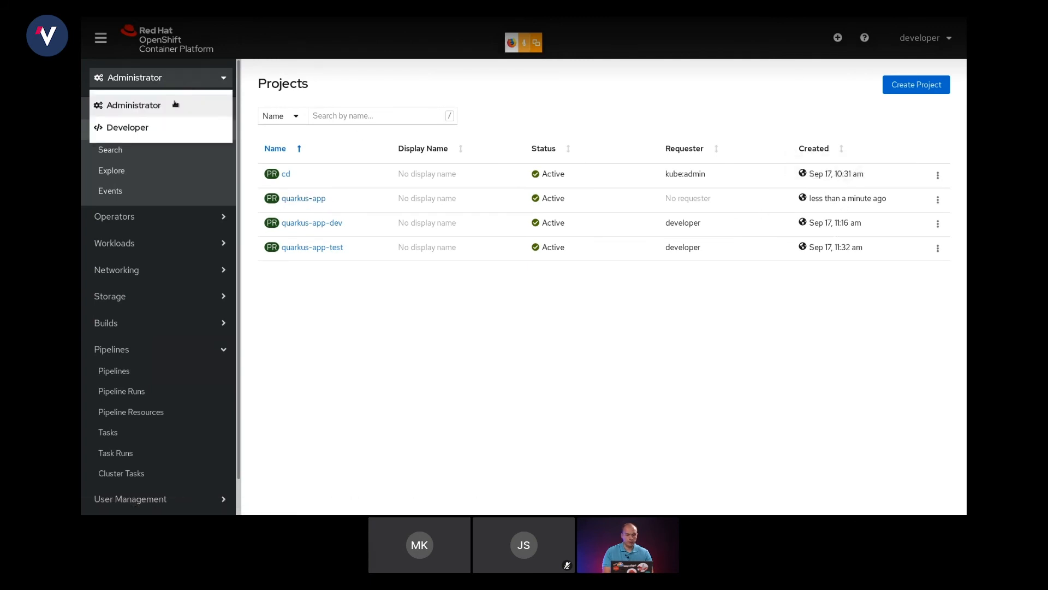
{"action": "left_click", "coordinate": [164, 129]}
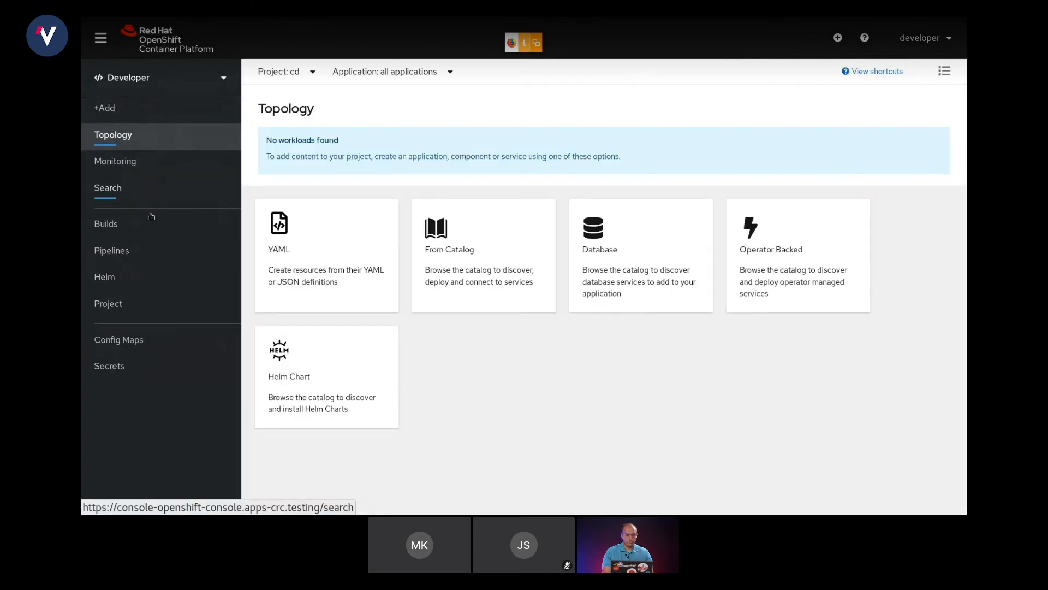
Open the s2i-java-11 task's log in the running webcast-pipeline run
{"action": "left_click", "coordinate": [145, 249]}
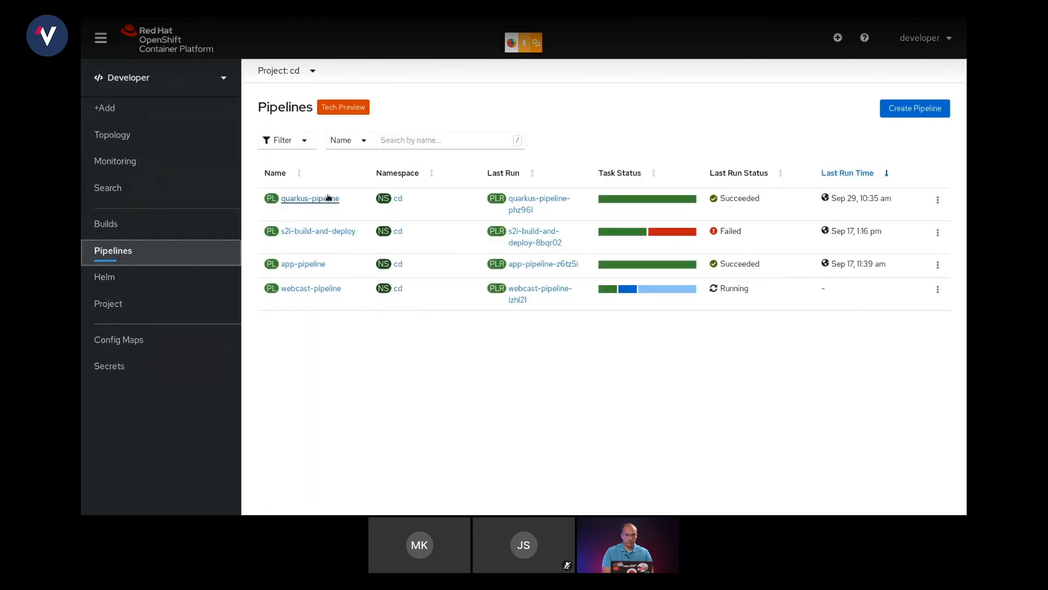
{"action": "left_click", "coordinate": [312, 289]}
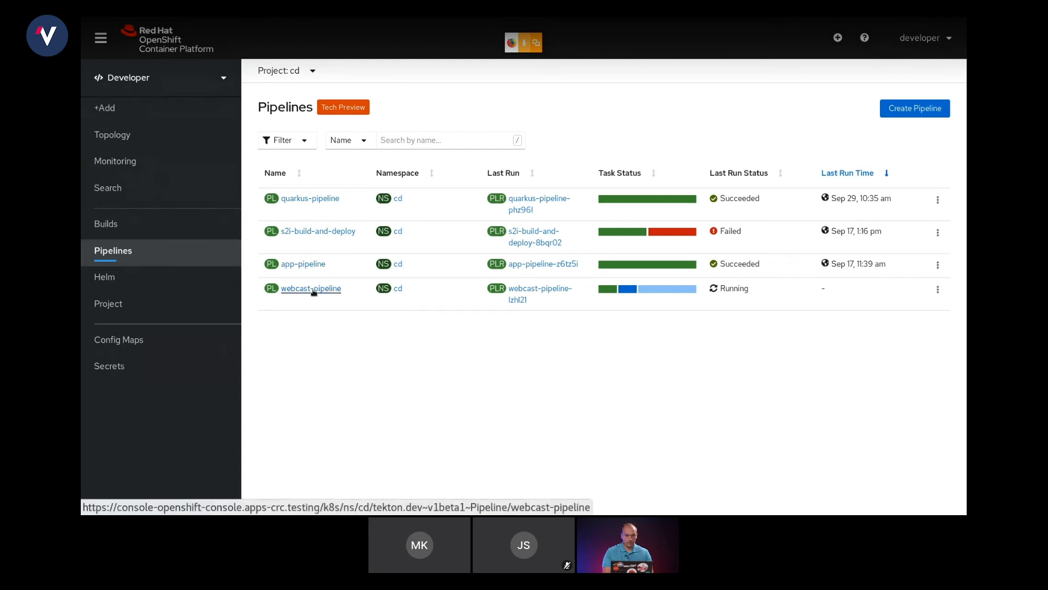
{"action": "left_click", "coordinate": [383, 167]}
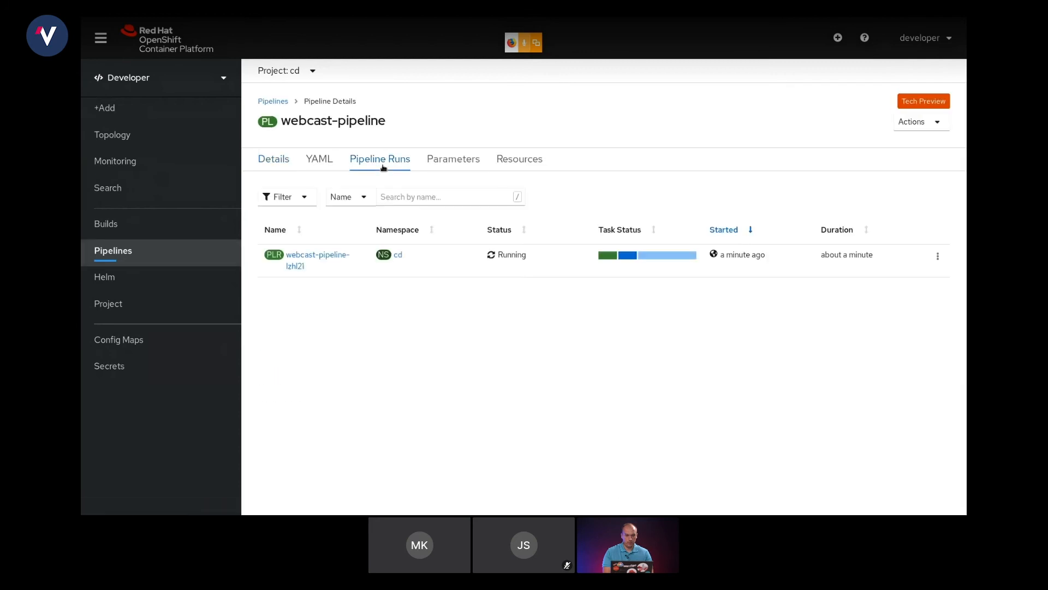
{"action": "left_click", "coordinate": [314, 260]}
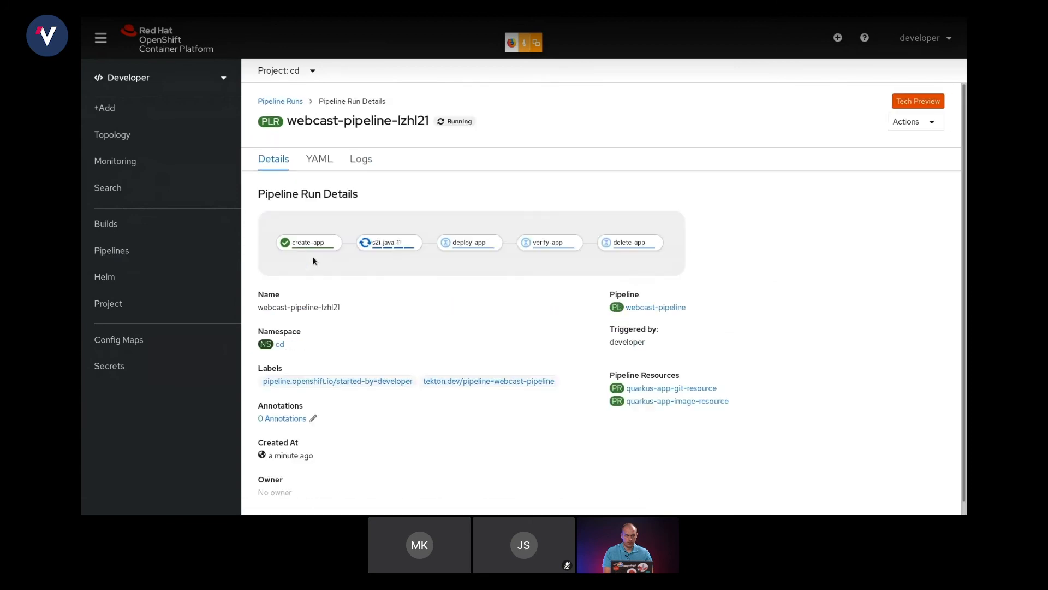
{"action": "left_click", "coordinate": [406, 243]}
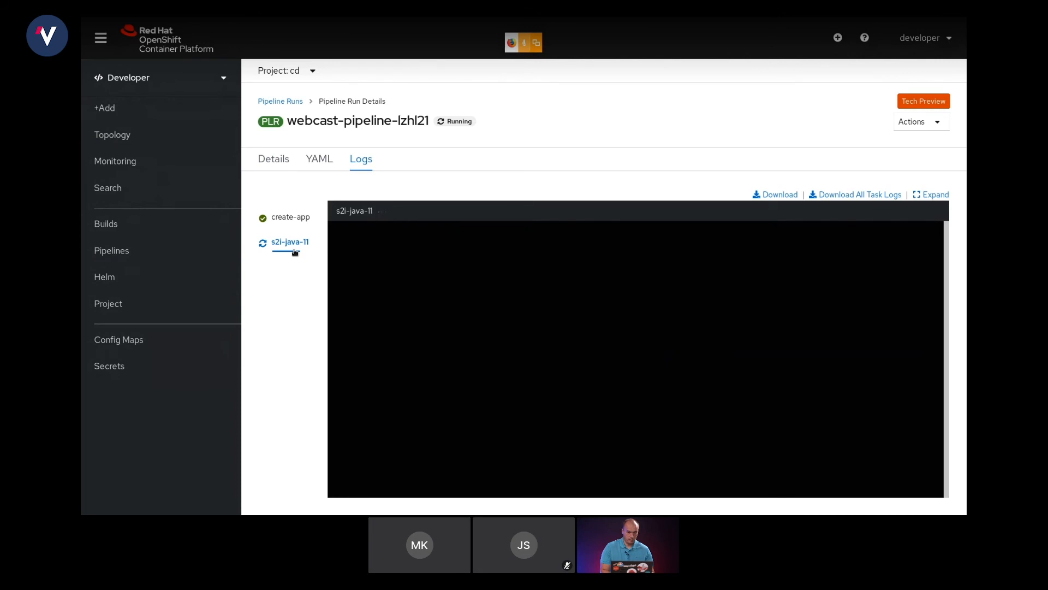
Filter the cd project's pods by Pending status in the Administrator perspective and check the build pod's status
{"action": "left_click", "coordinate": [188, 78]}
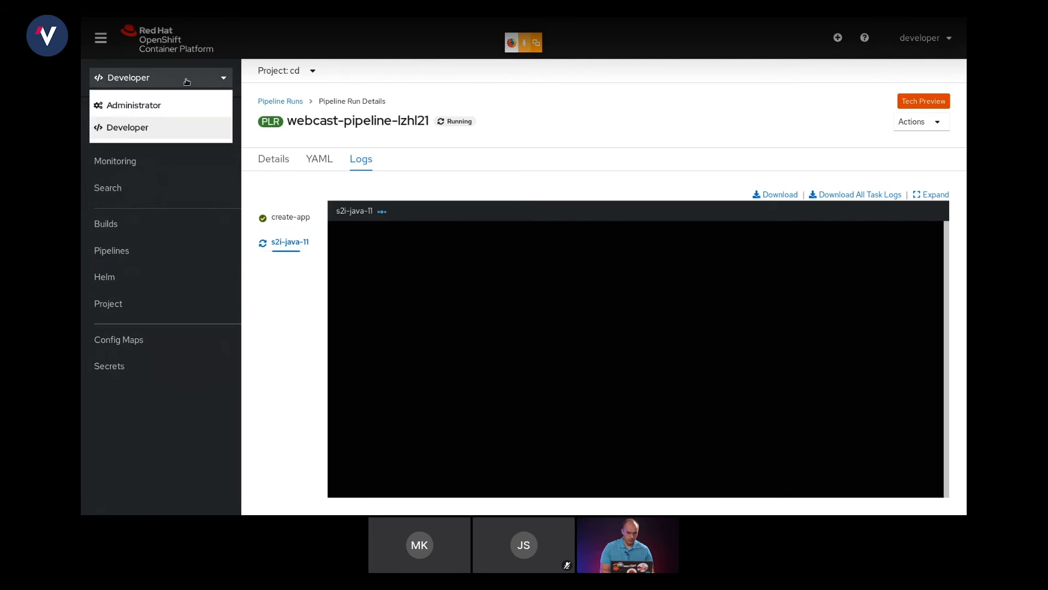
{"action": "left_click", "coordinate": [148, 104]}
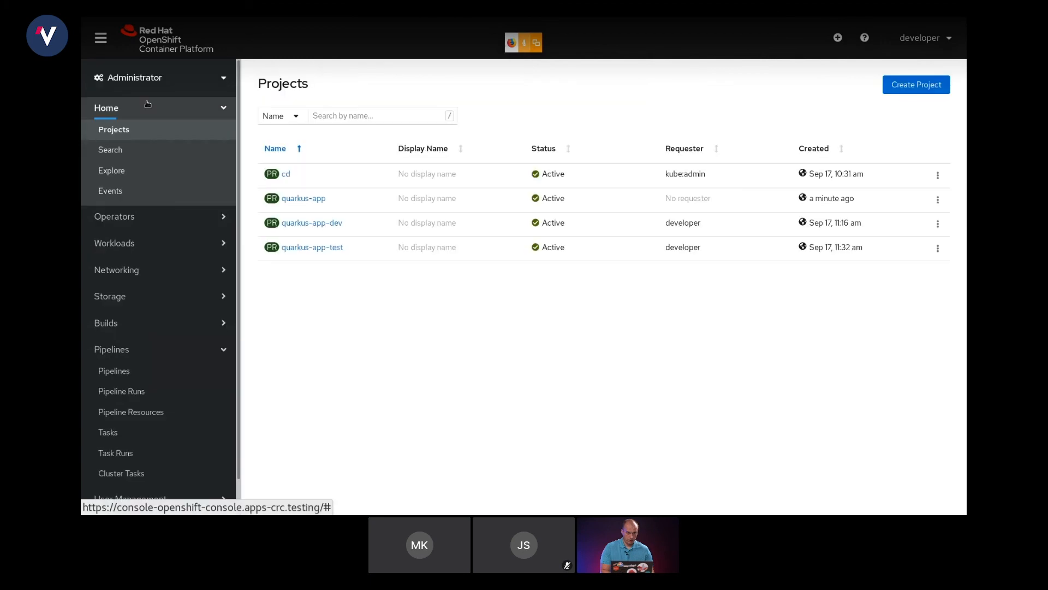
{"action": "left_click", "coordinate": [125, 244]}
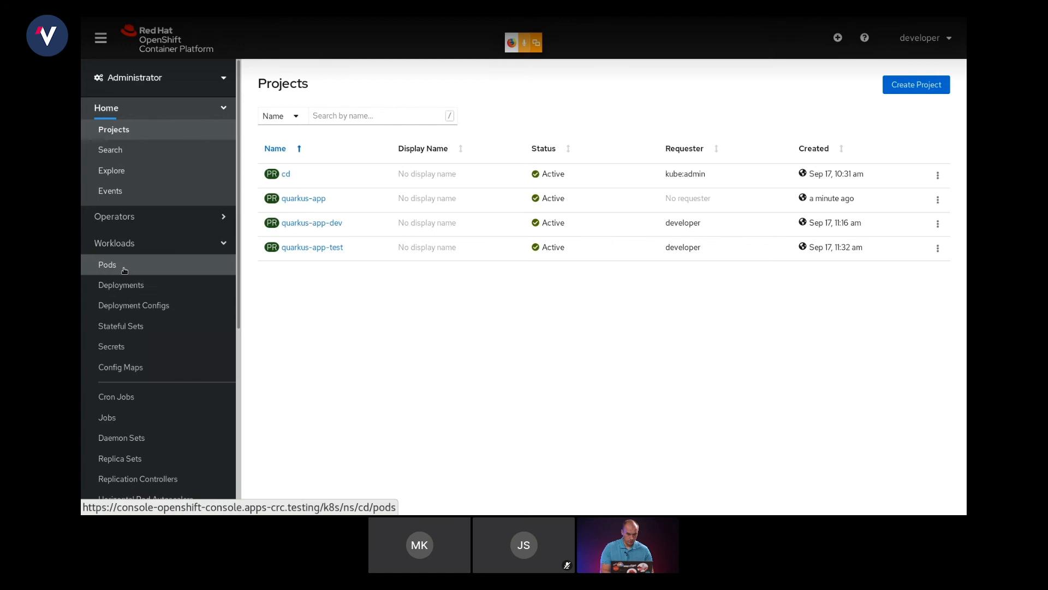
{"action": "left_click", "coordinate": [123, 267]}
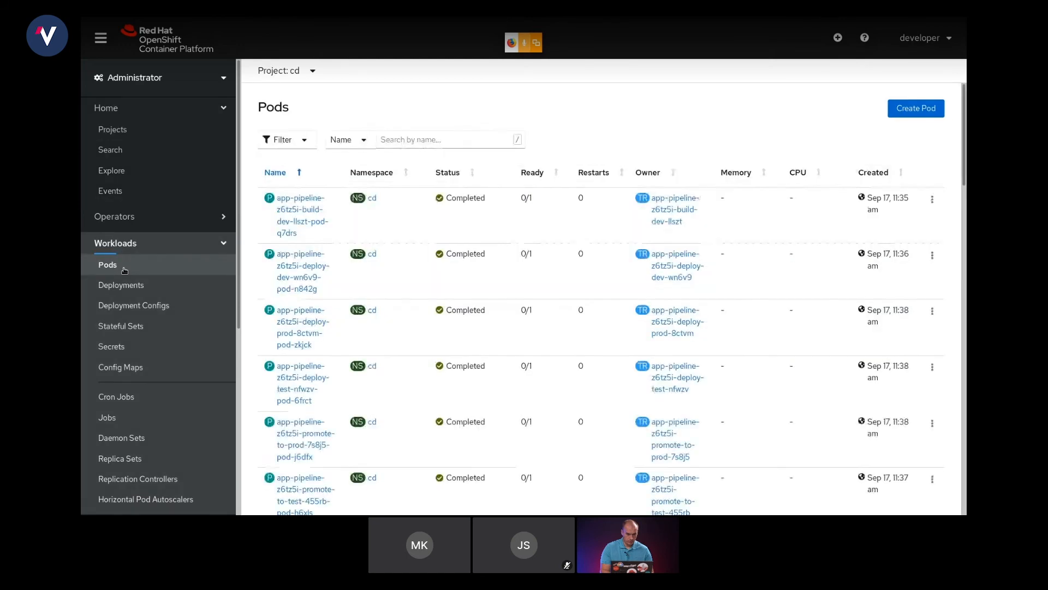
{"action": "left_click", "coordinate": [304, 141]}
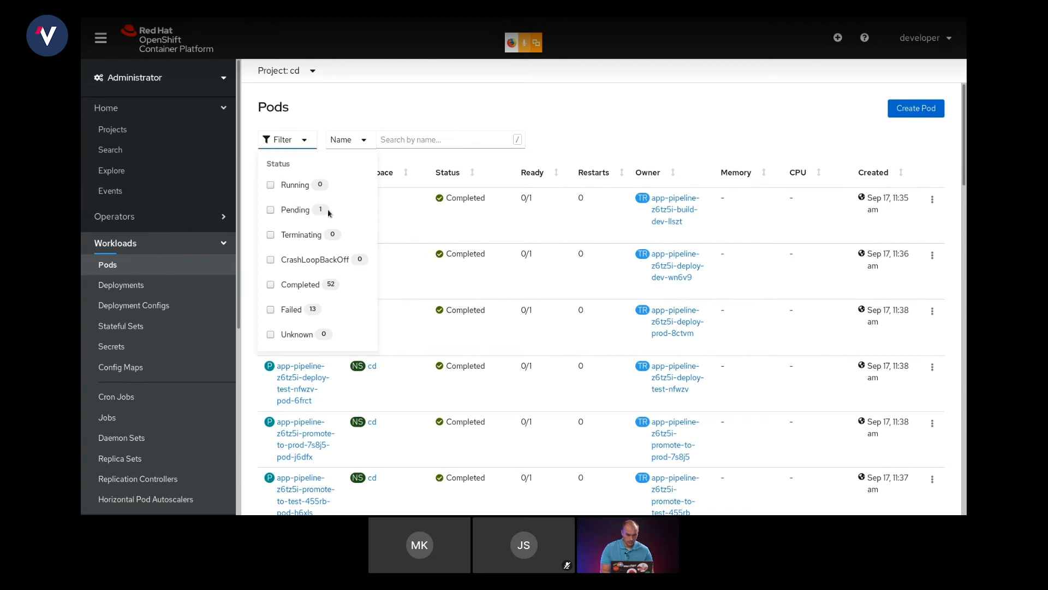
{"action": "left_click", "coordinate": [270, 211]}
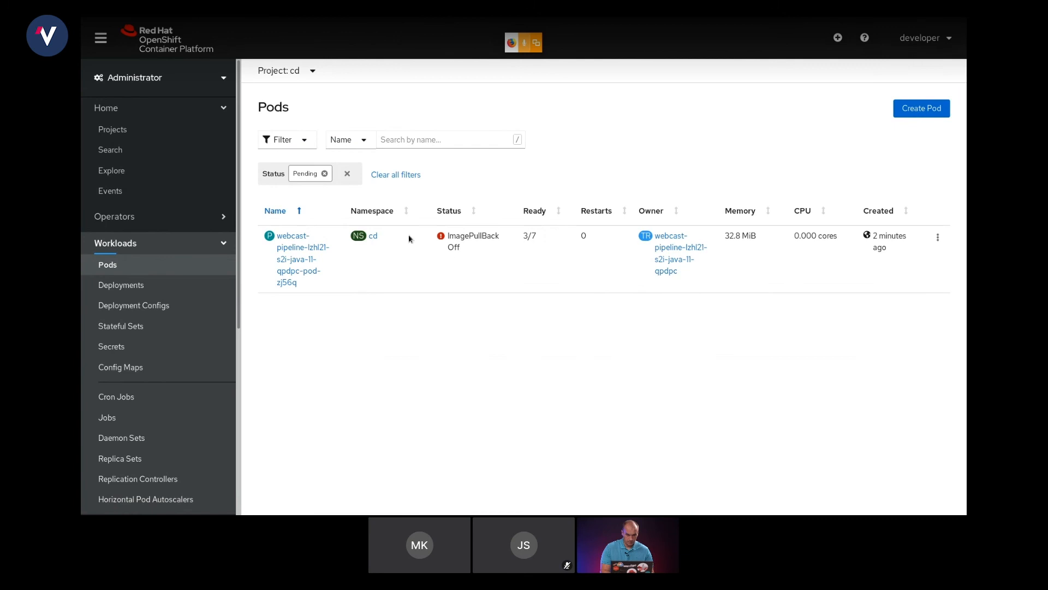
{"action": "left_click_drag", "start_coordinate": [447, 236], "coordinate": [463, 248]}
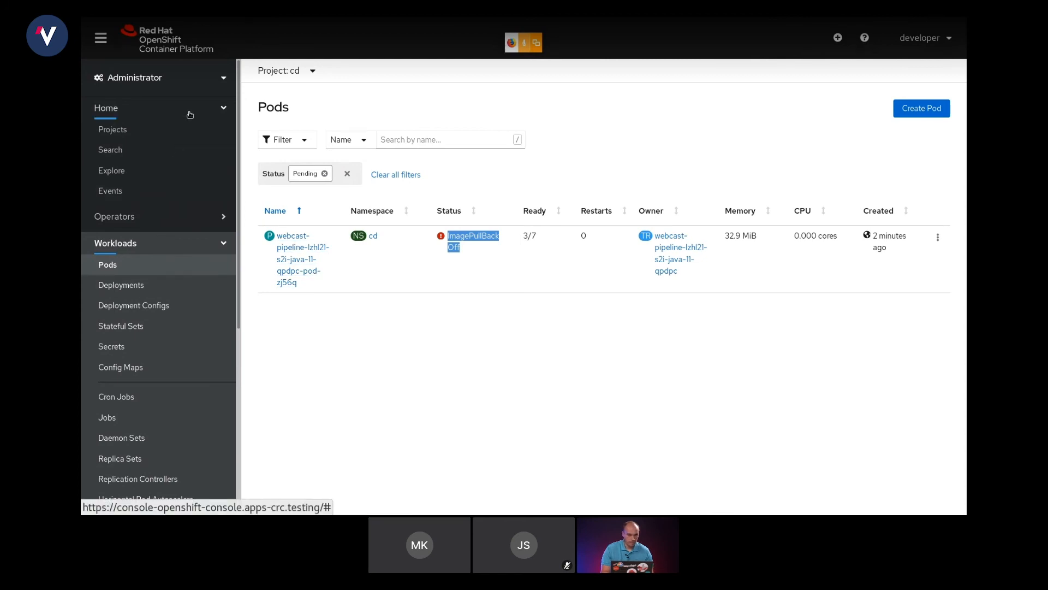
Return to the Developer perspective and view the build-image task's log in the most recent quarkus-pipeline run
{"action": "left_click", "coordinate": [221, 78]}
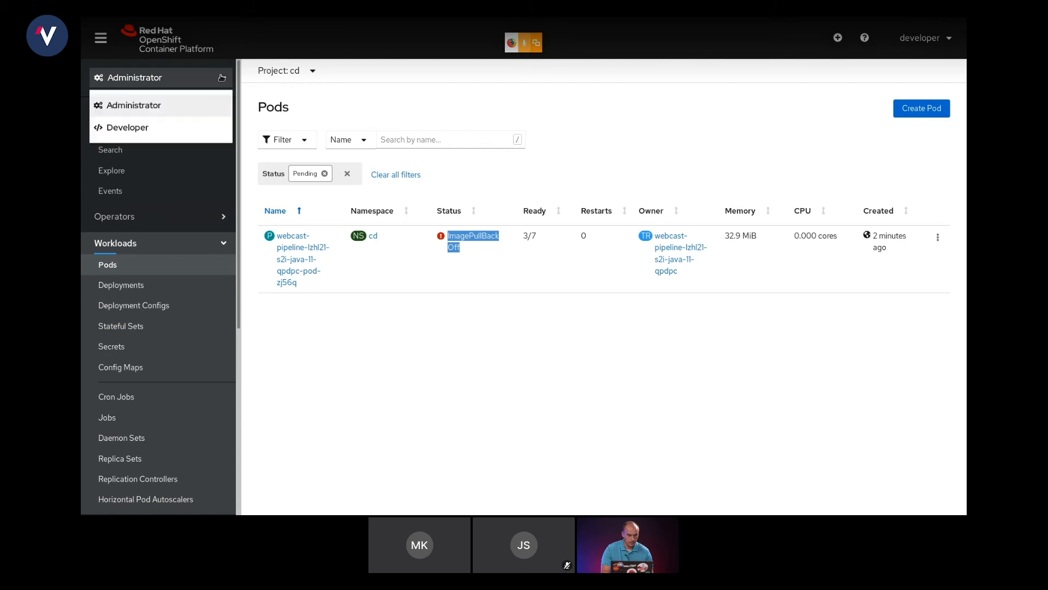
{"action": "left_click", "coordinate": [169, 130]}
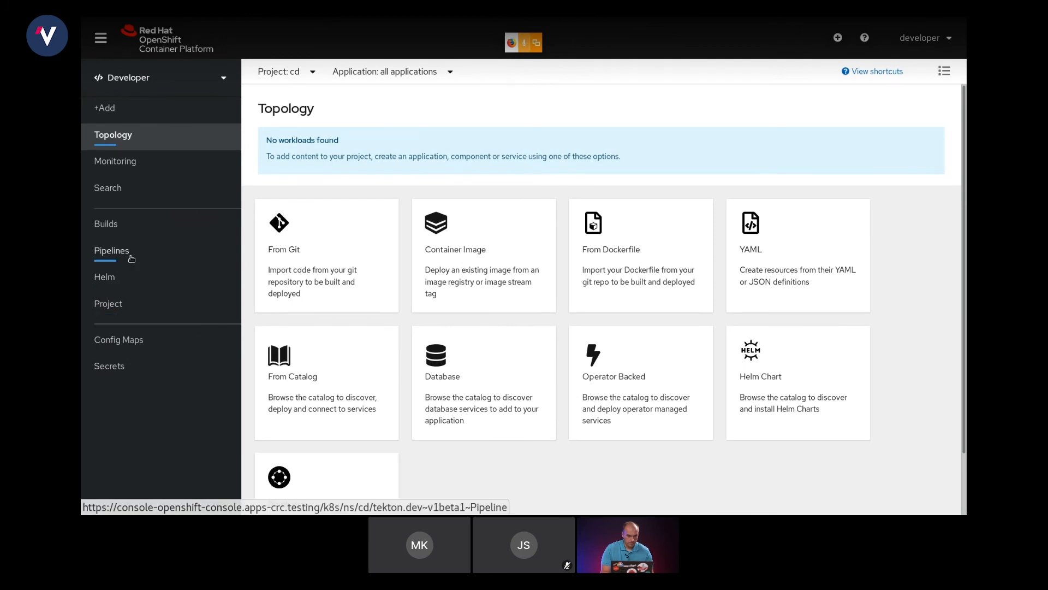
{"action": "left_click", "coordinate": [131, 257]}
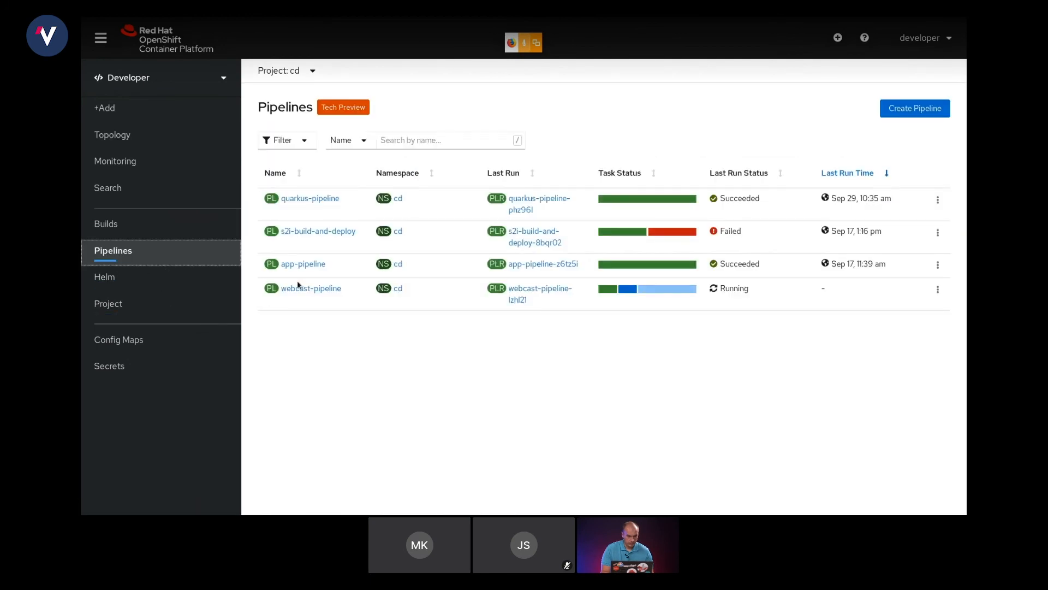
{"action": "left_click", "coordinate": [321, 200]}
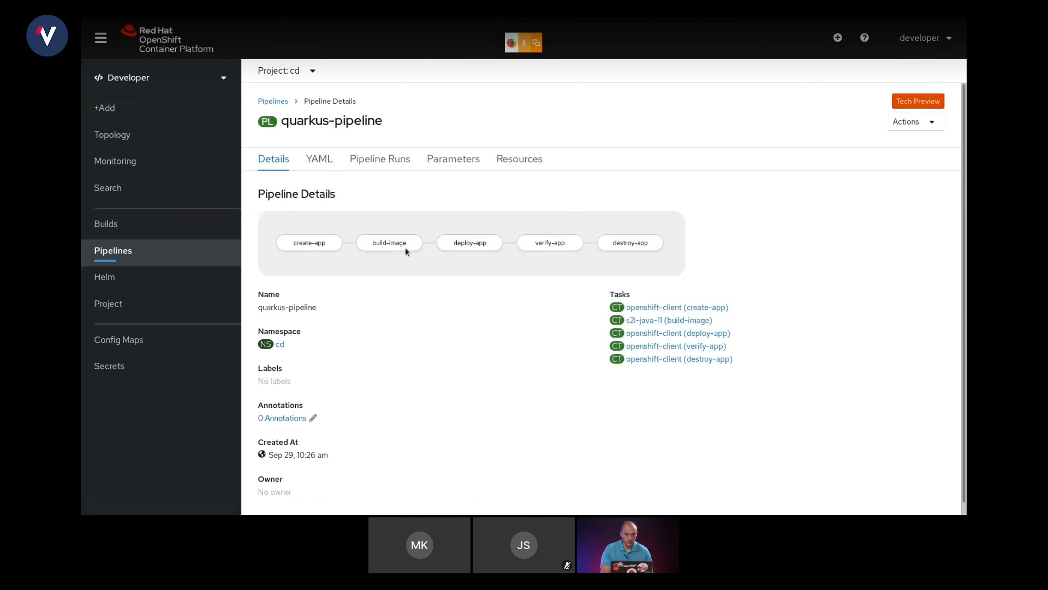
{"action": "mouse_move", "coordinate": [475, 251]}
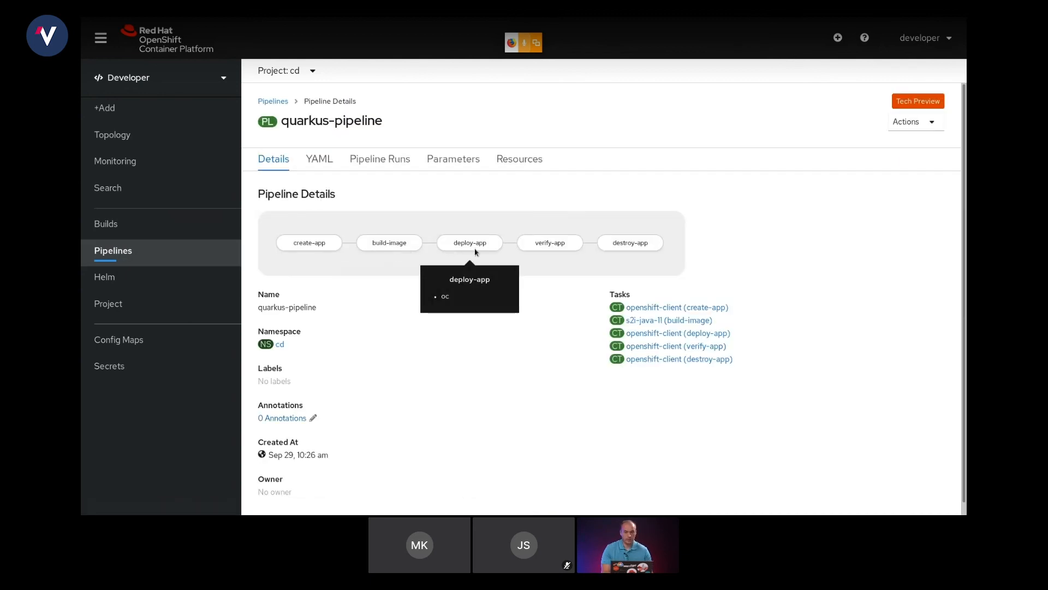
{"action": "left_click", "coordinate": [391, 162]}
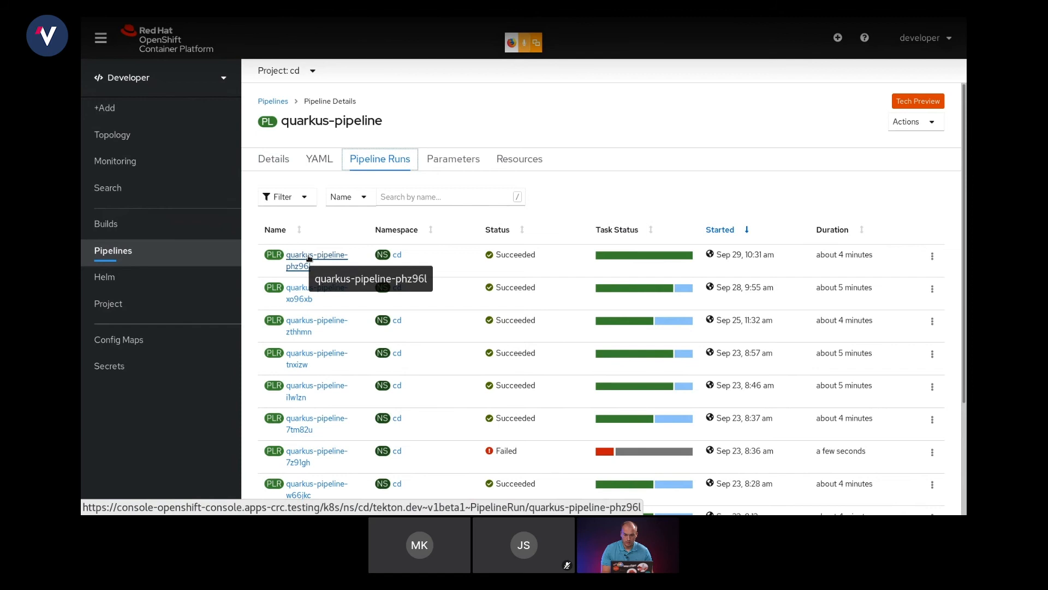
{"action": "left_click", "coordinate": [309, 259]}
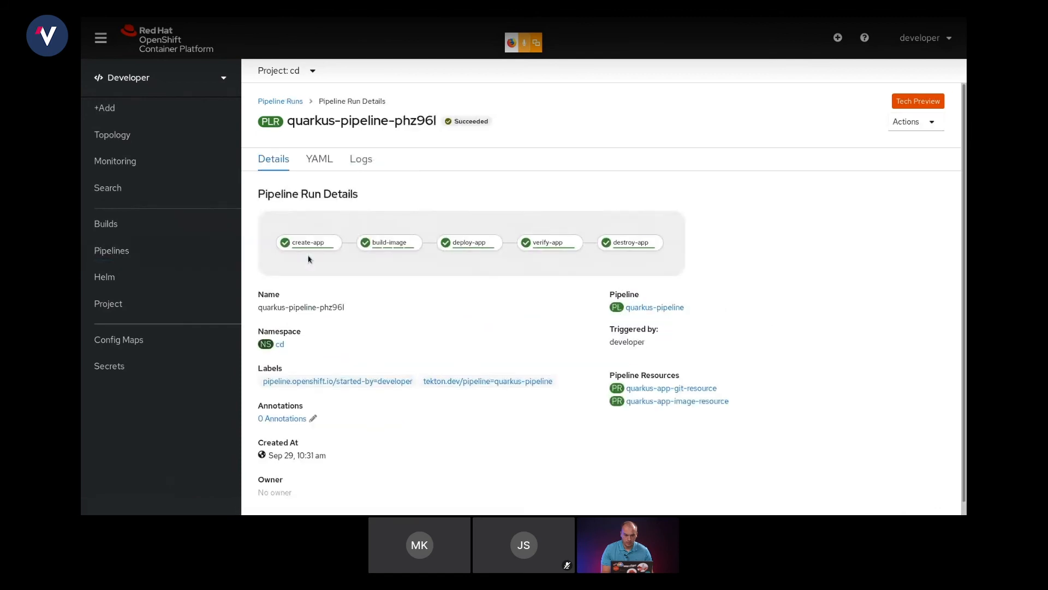
{"action": "left_click", "coordinate": [389, 243]}
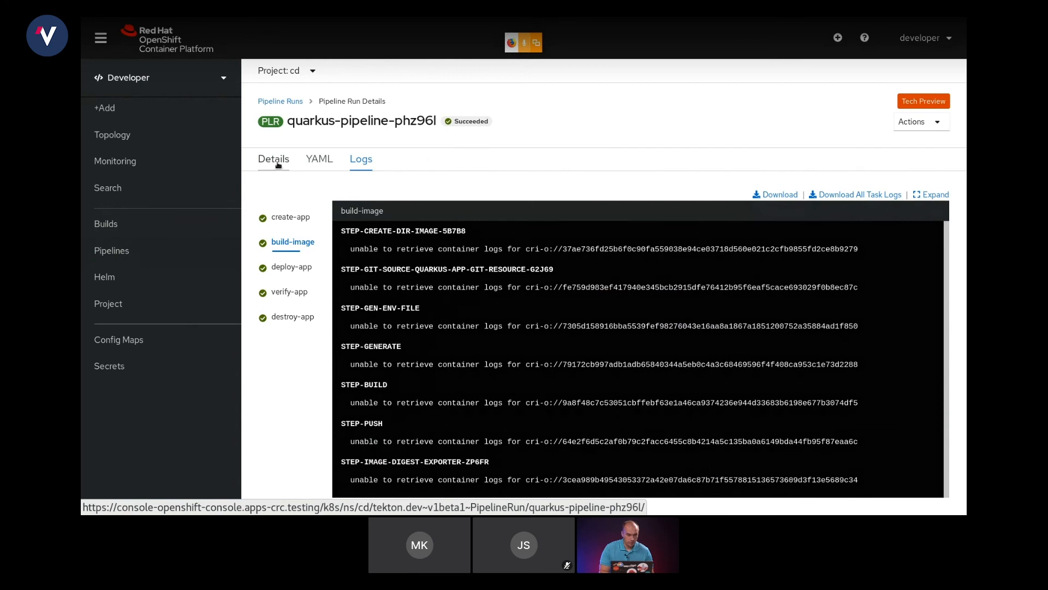
Go back to the pipeline runs and recheck the s2i-java-11 log of the running webcast-pipeline run
{"action": "left_click", "coordinate": [293, 106]}
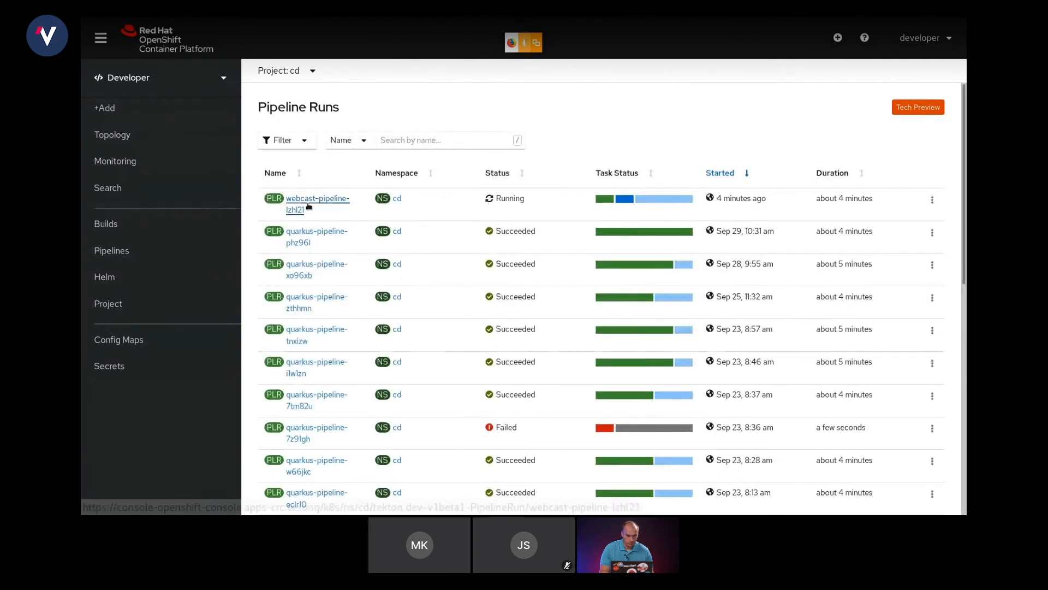
{"action": "left_click", "coordinate": [308, 206]}
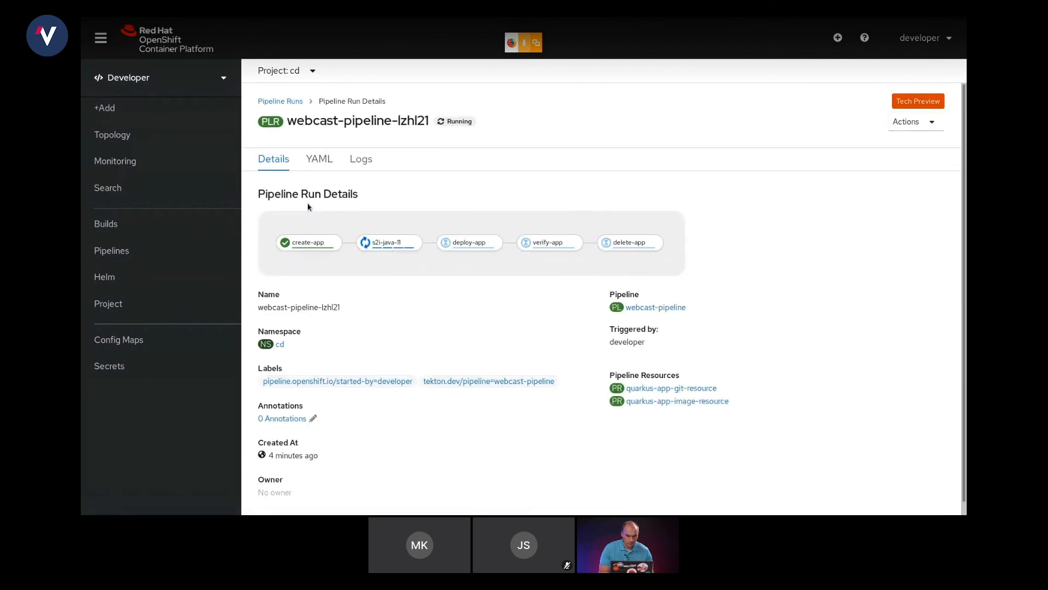
{"action": "left_click", "coordinate": [390, 243]}
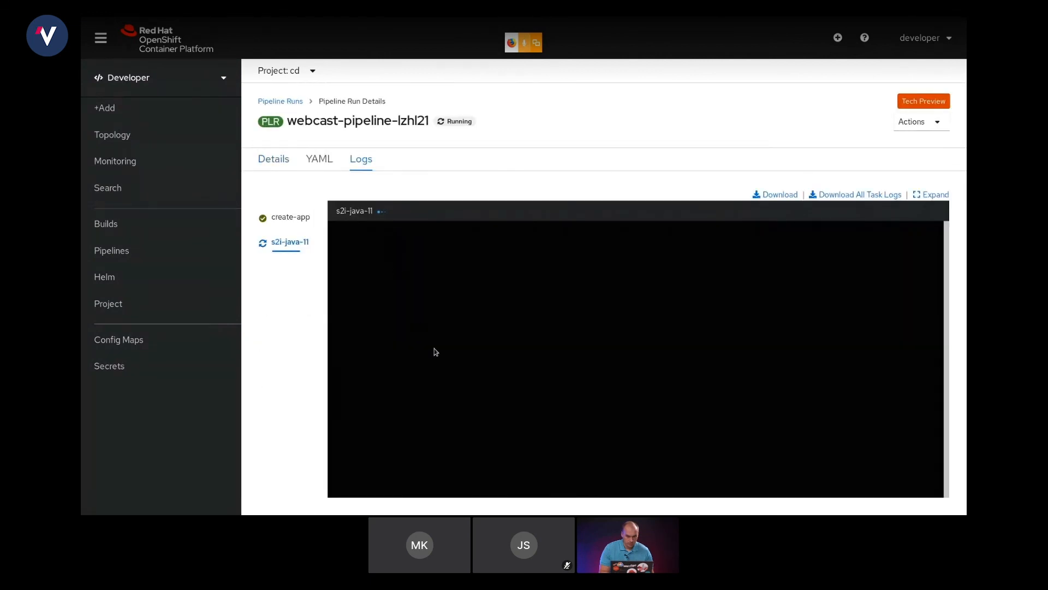
Inspect the quarkus-app project's overview in the Administrator perspective and check the project for pods
{"action": "left_click", "coordinate": [156, 83]}
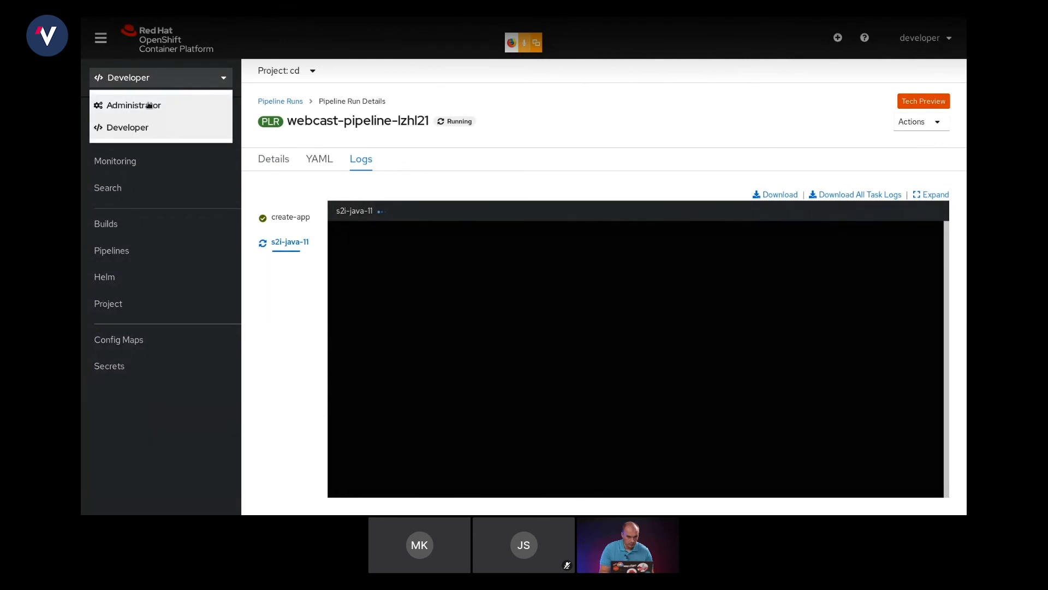
{"action": "left_click", "coordinate": [149, 105]}
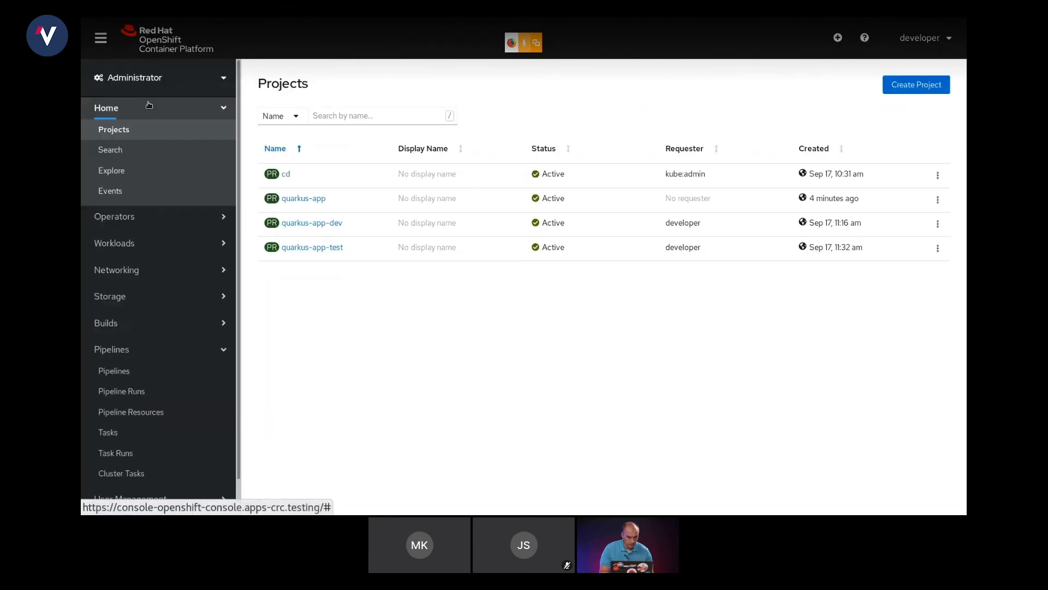
{"action": "left_click", "coordinate": [305, 201]}
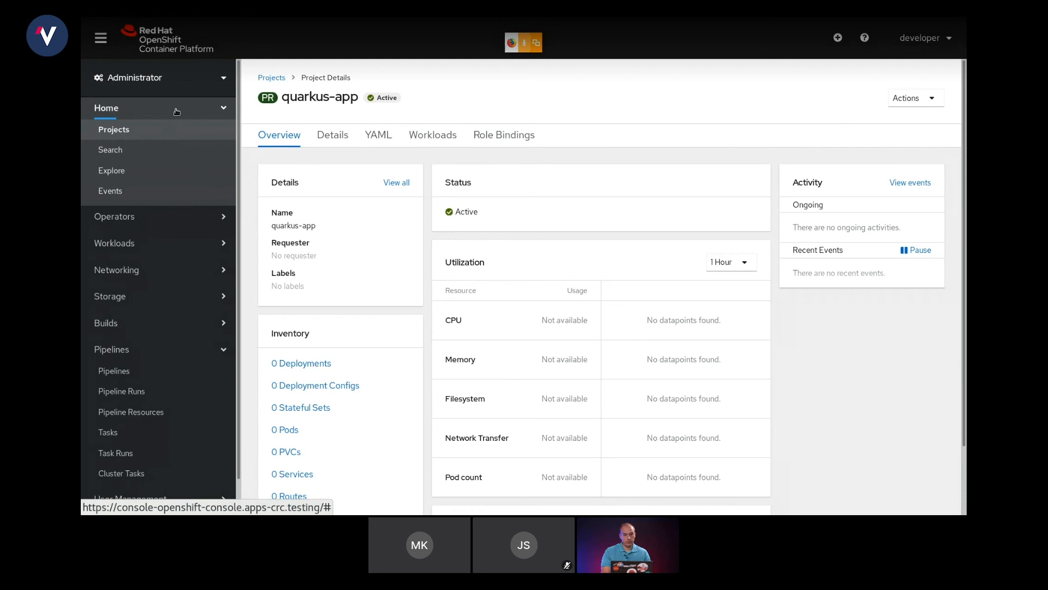
{"action": "left_click", "coordinate": [142, 219]}
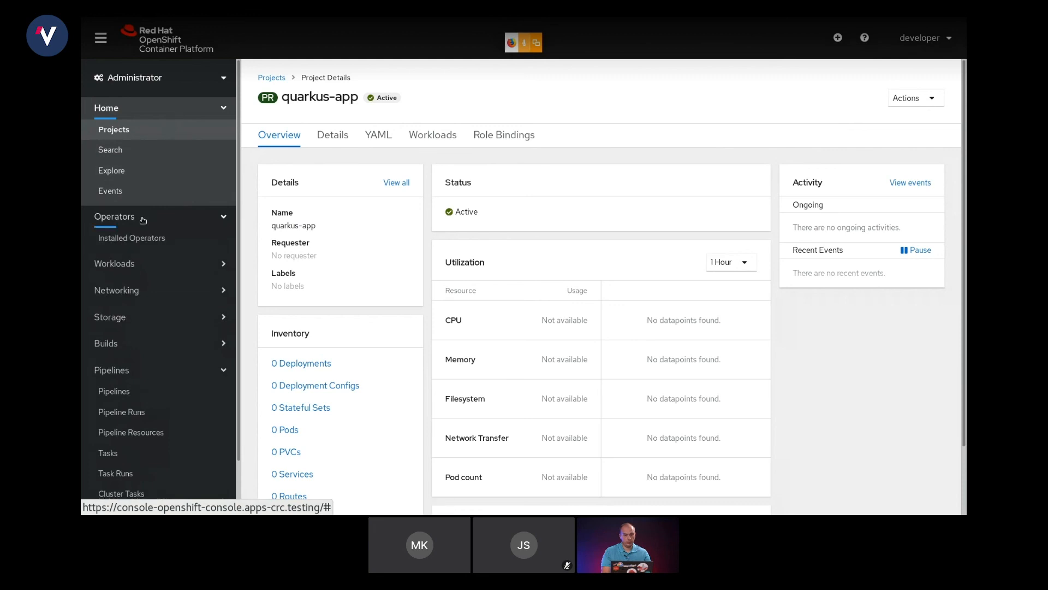
{"action": "left_click", "coordinate": [147, 113]}
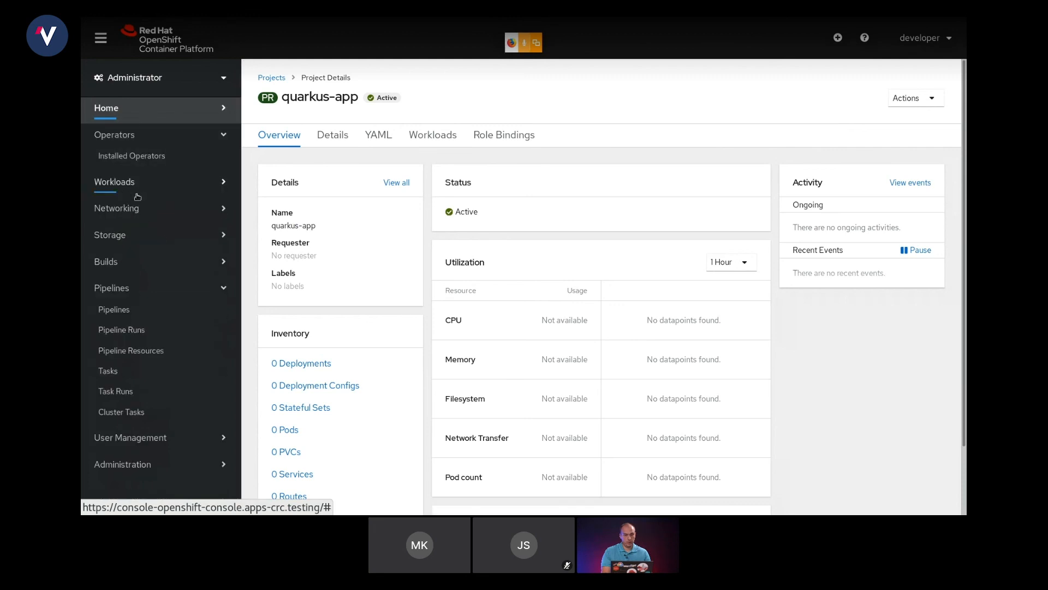
{"action": "left_click", "coordinate": [132, 182]}
{"action": "left_click", "coordinate": [124, 208]}
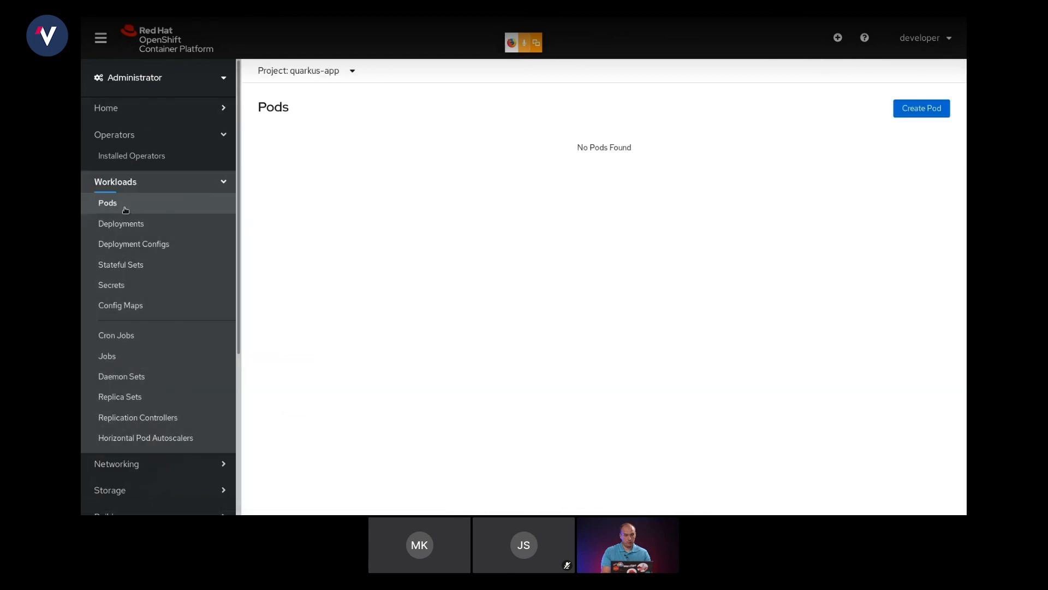
Switch the pod list to the cd project and check the pod status filter options
{"action": "left_click", "coordinate": [331, 72]}
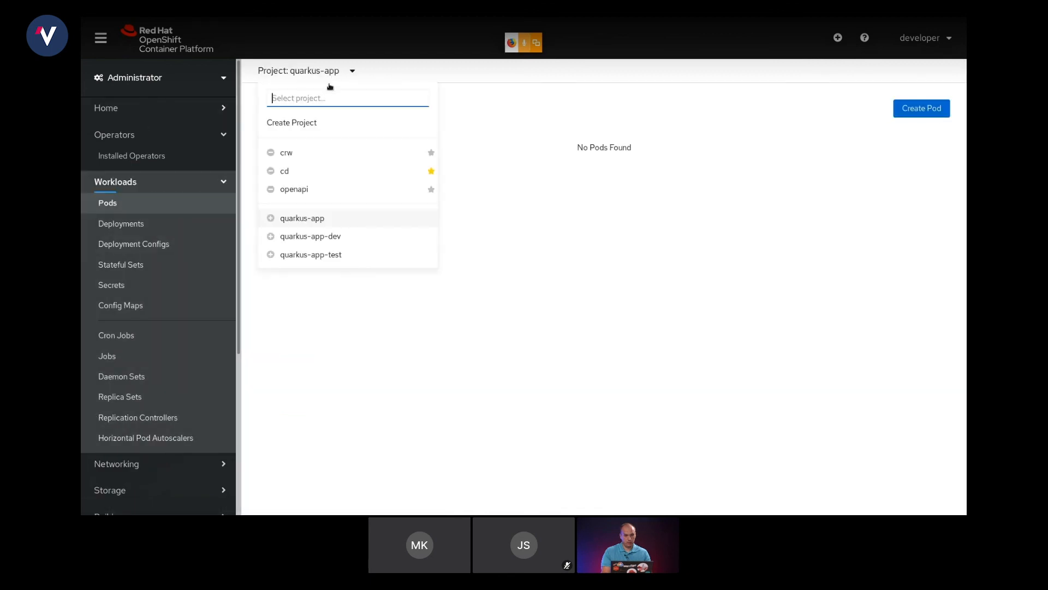
{"action": "left_click", "coordinate": [289, 172]}
{"action": "left_click", "coordinate": [299, 139]}
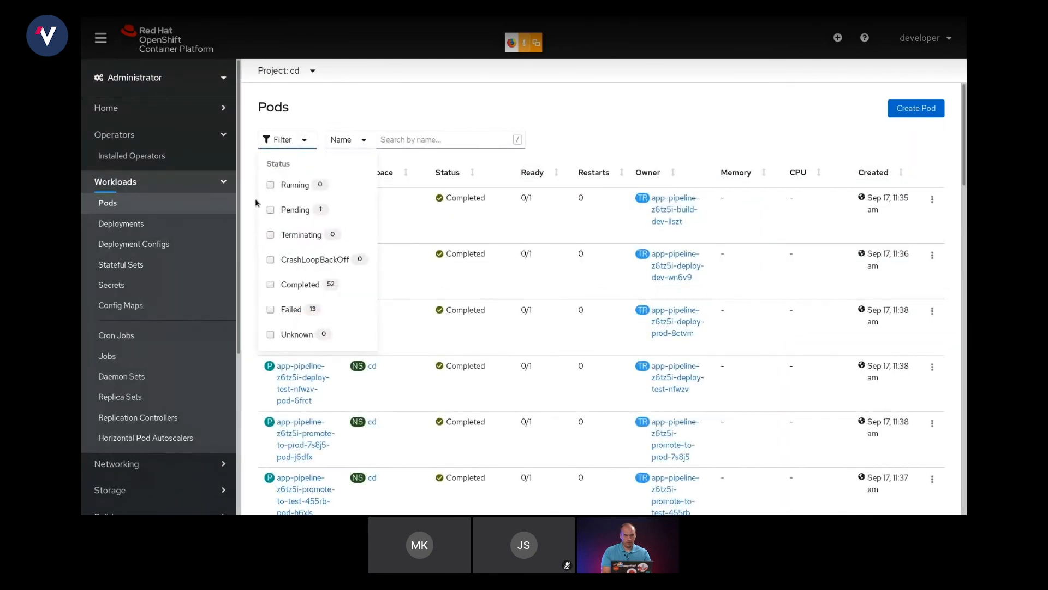
Set ARGS to version for the openshift-client task parallel to create-app in webcast-pipeline and save the pipeline
{"action": "left_click", "coordinate": [157, 136]}
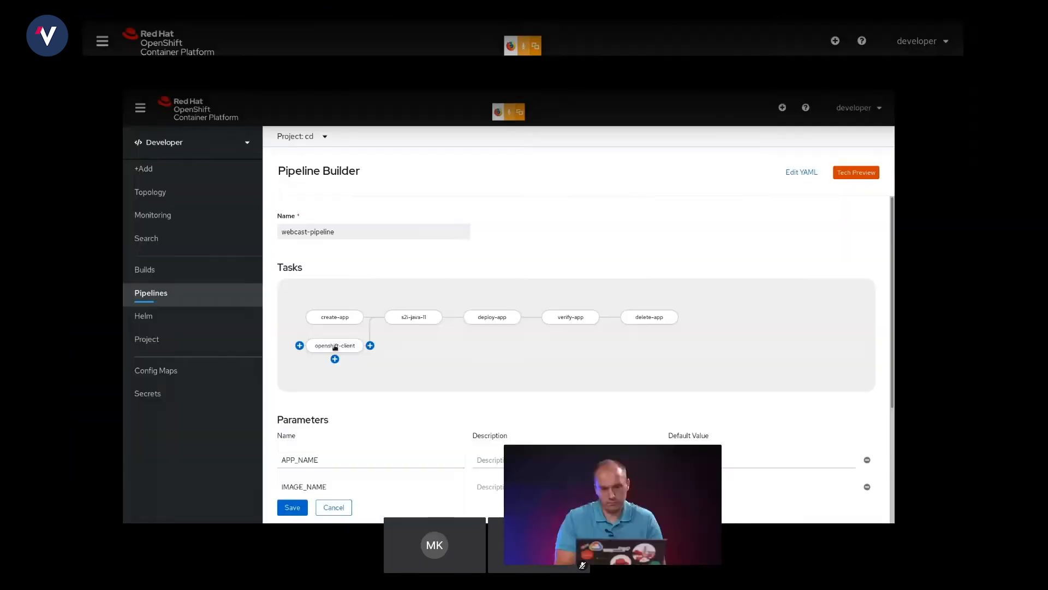
{"action": "left_click", "coordinate": [335, 346]}
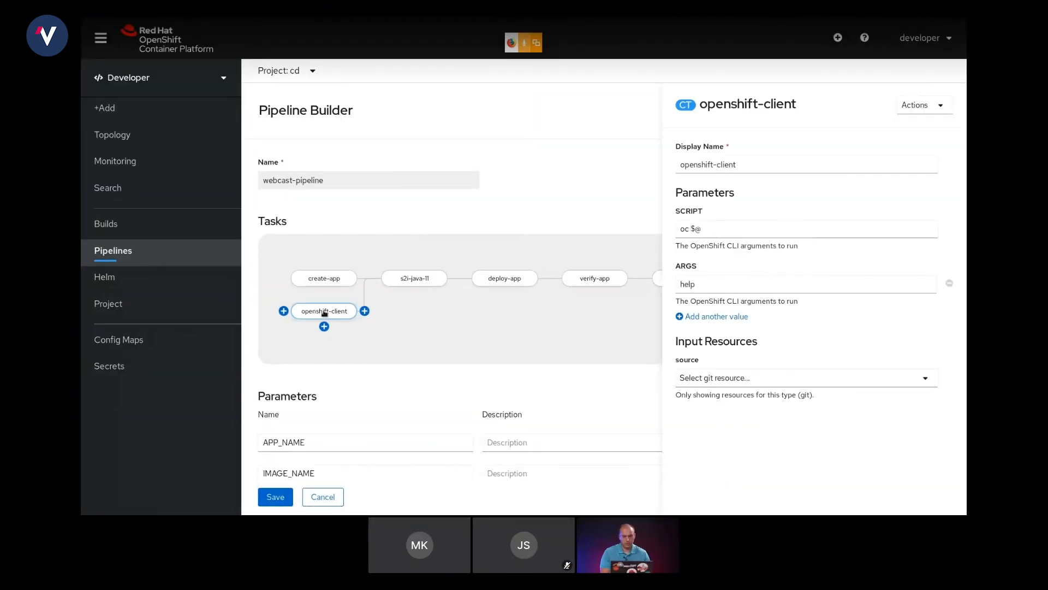
{"action": "left_click", "coordinate": [701, 283]}
{"action": "double_click", "coordinate": [701, 282]}
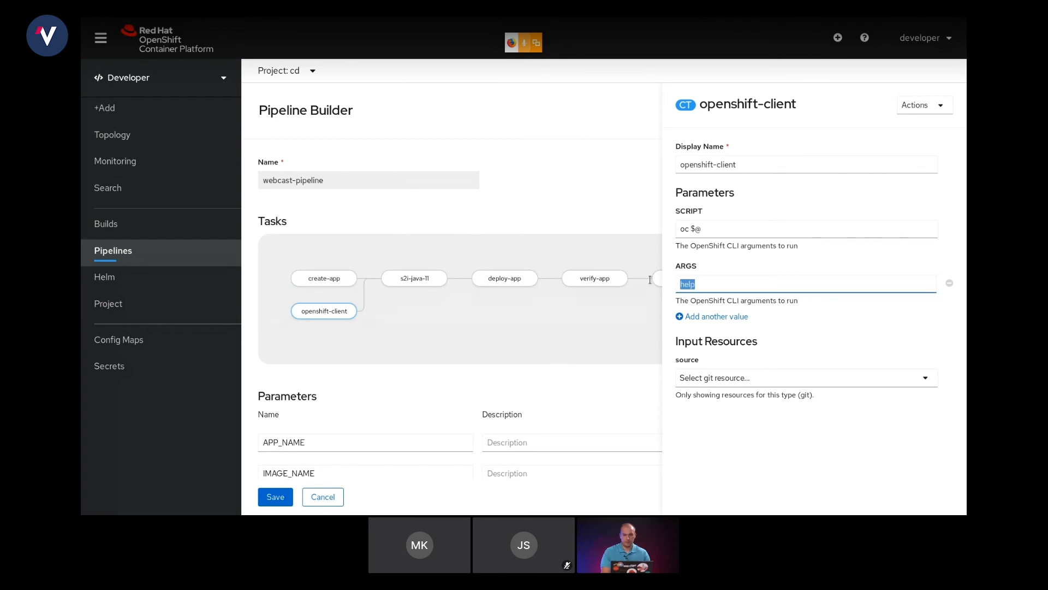
{"action": "type", "text": "version"}
{"action": "left_click", "coordinate": [279, 497]}
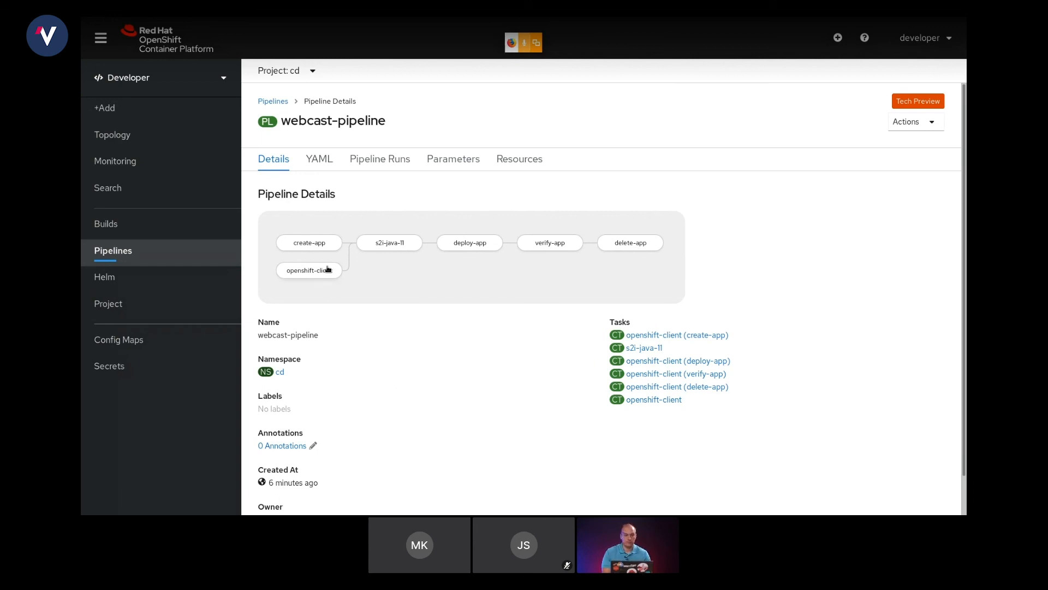
Review the YAML definition of webcast-pipeline, from its task definitions back up to its parameters and resources
{"action": "mouse_move", "coordinate": [327, 269]}
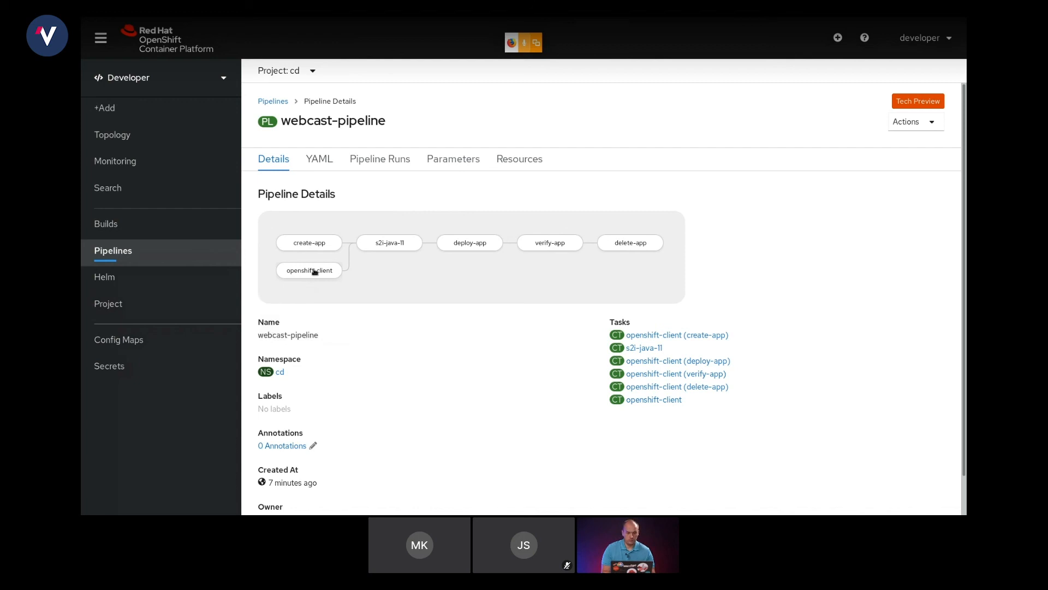
{"action": "left_click", "coordinate": [325, 165]}
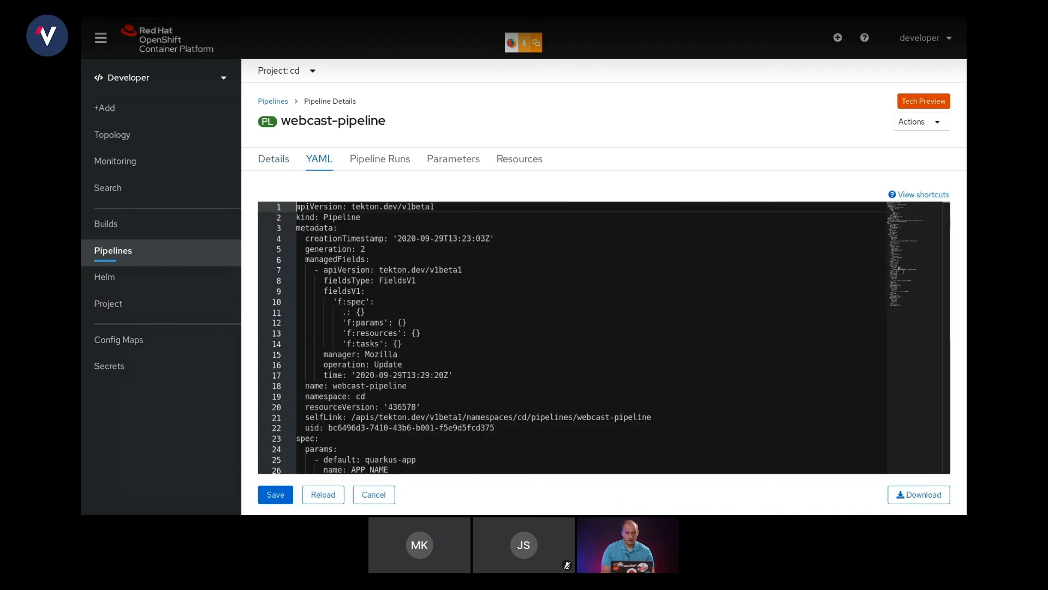
{"action": "left_click_drag", "start_coordinate": [944, 228], "coordinate": [934, 422]}
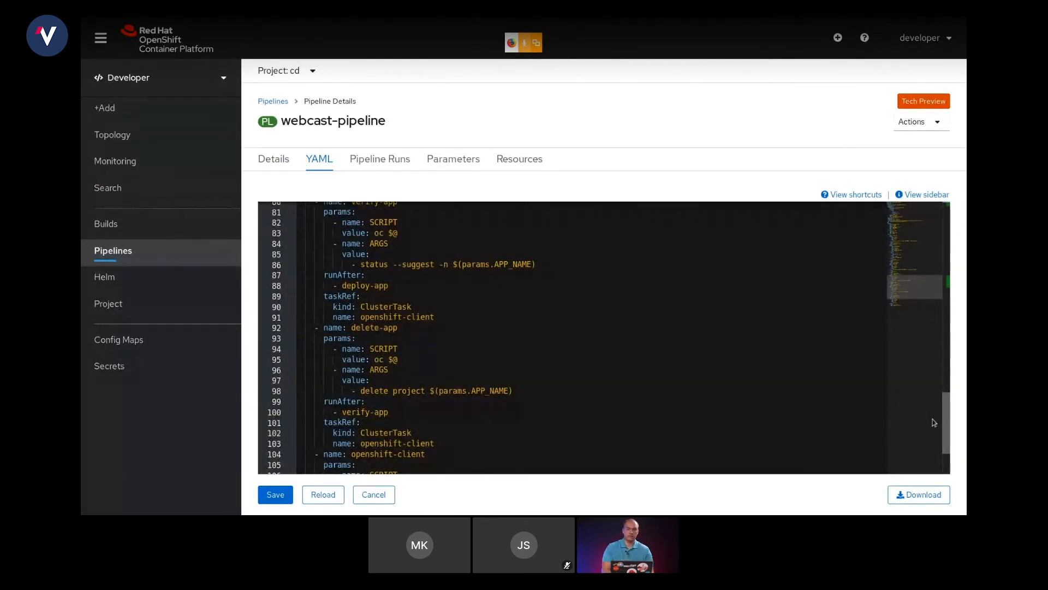
{"action": "left_click_drag", "start_coordinate": [934, 422], "coordinate": [933, 262]}
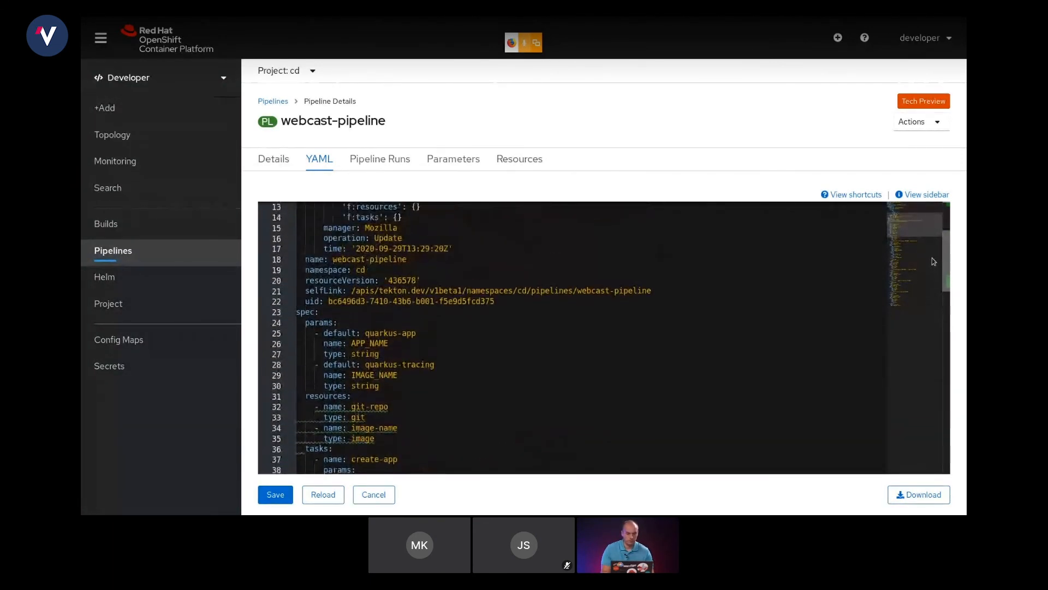
Return to the webcast-pipeline details and check which actions are available for the pipeline
{"action": "left_click", "coordinate": [265, 164]}
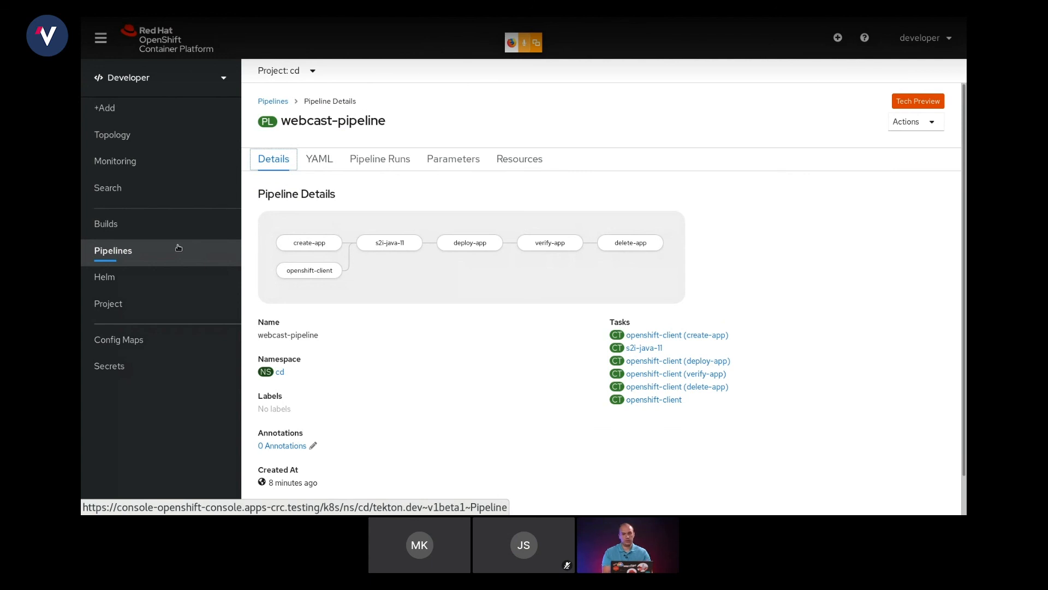
{"action": "left_click", "coordinate": [903, 129]}
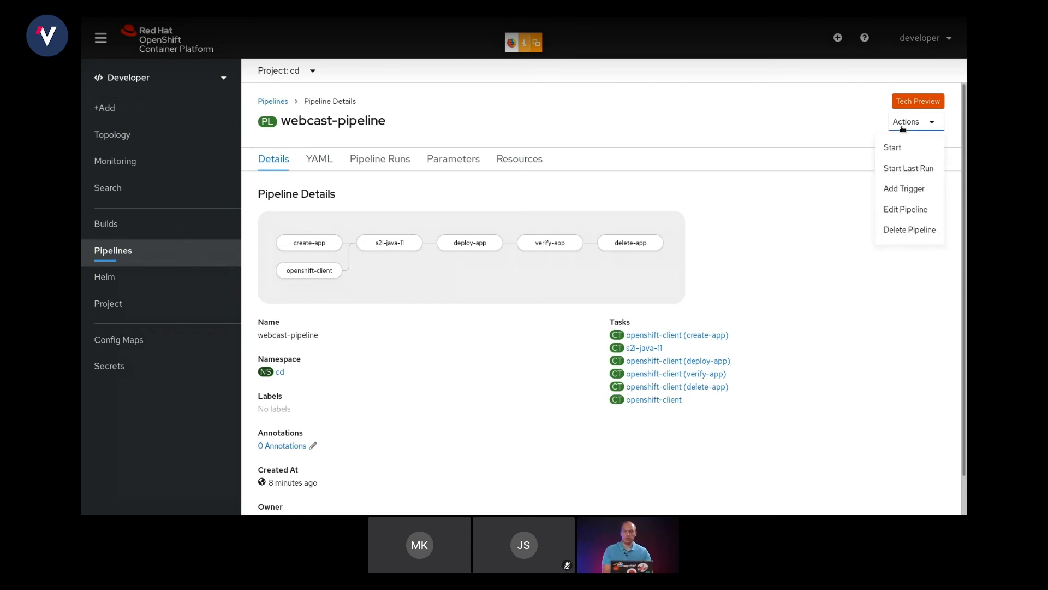
{"action": "left_click", "coordinate": [903, 127]}
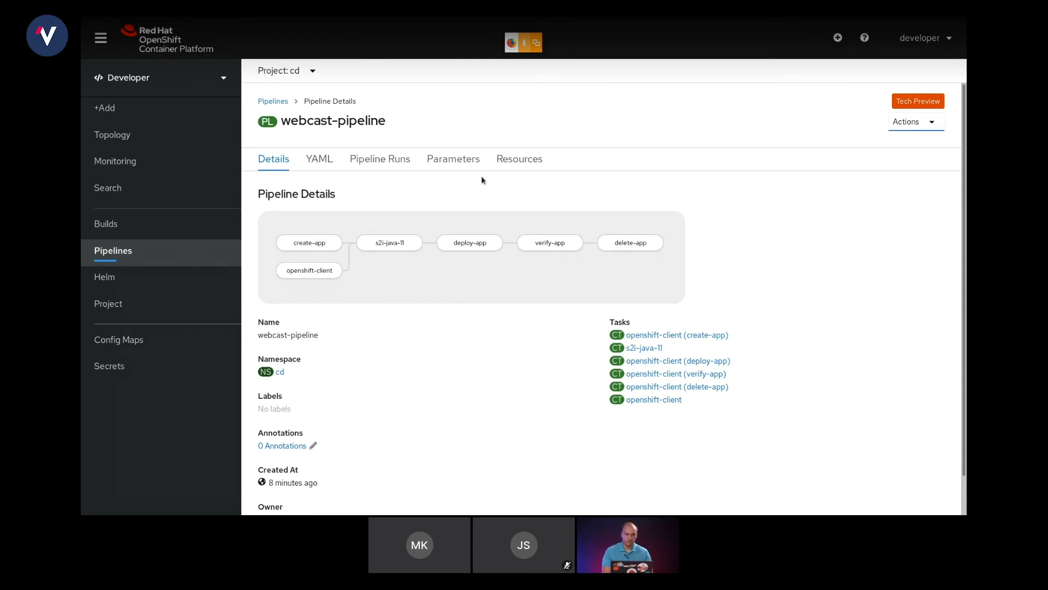